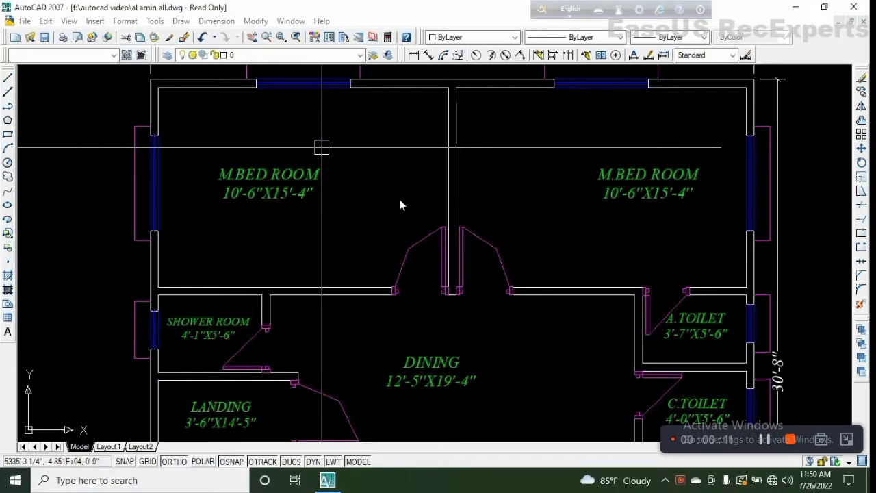
# Step: Examine the finished ground floor plan for its room layout, room sizes and overall width and depth dimensions
pyautogui.scroll(-4, 362, 203)
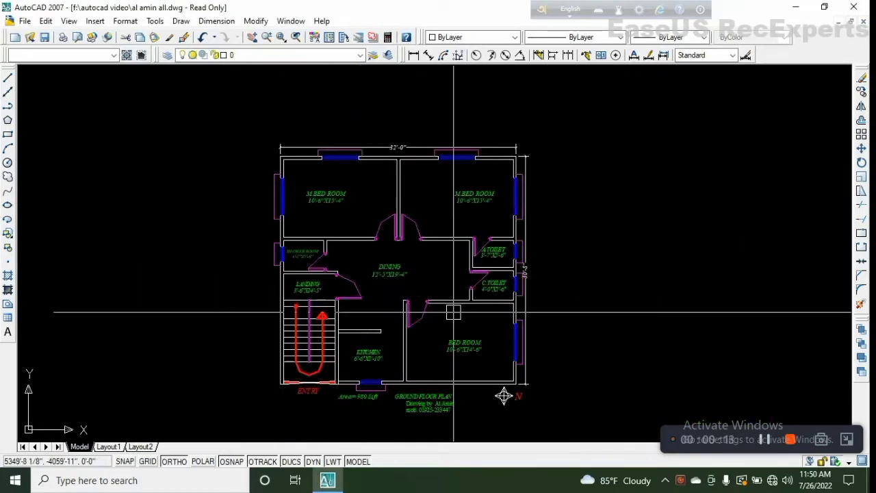
pyautogui.scroll(4, 456, 341)
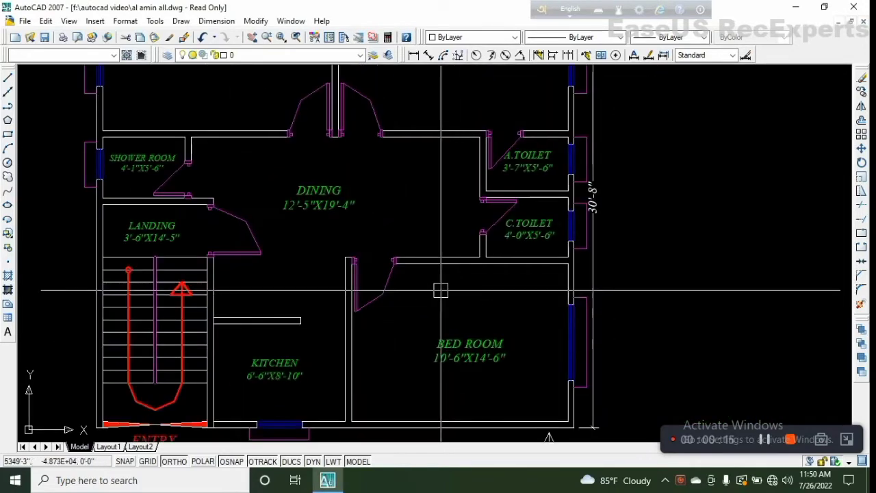
pyautogui.scroll(-5, 594, 317)
pyautogui.moveTo(538, 300); pyautogui.dragTo(483, 259, button='middle')
pyautogui.scroll(3, 472, 311)
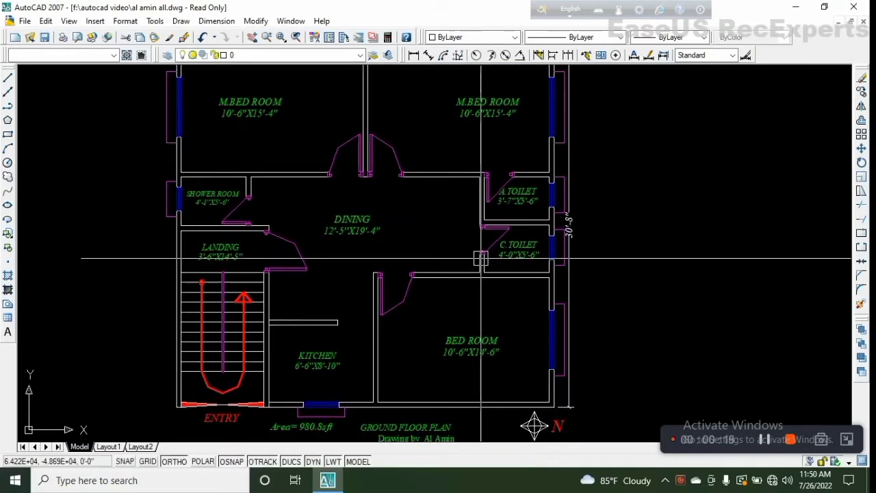
pyautogui.moveTo(484, 312); pyautogui.dragTo(489, 290, button='middle')
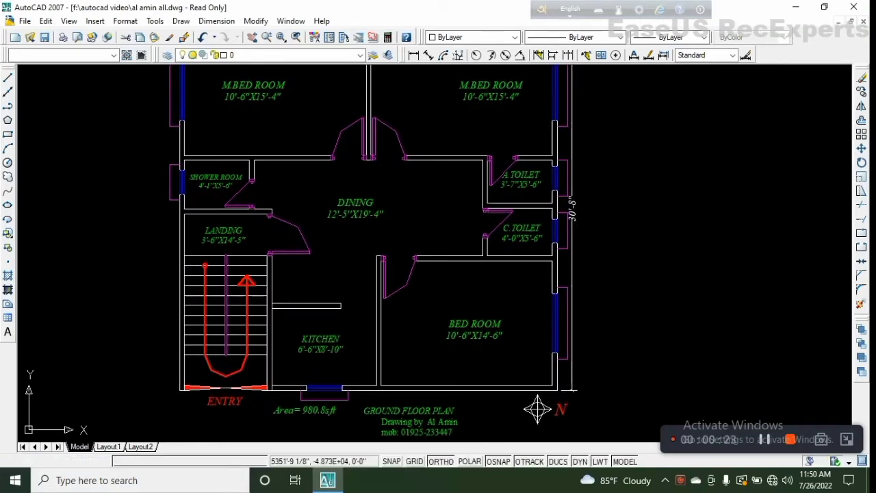
pyautogui.scroll(-2, 479, 281)
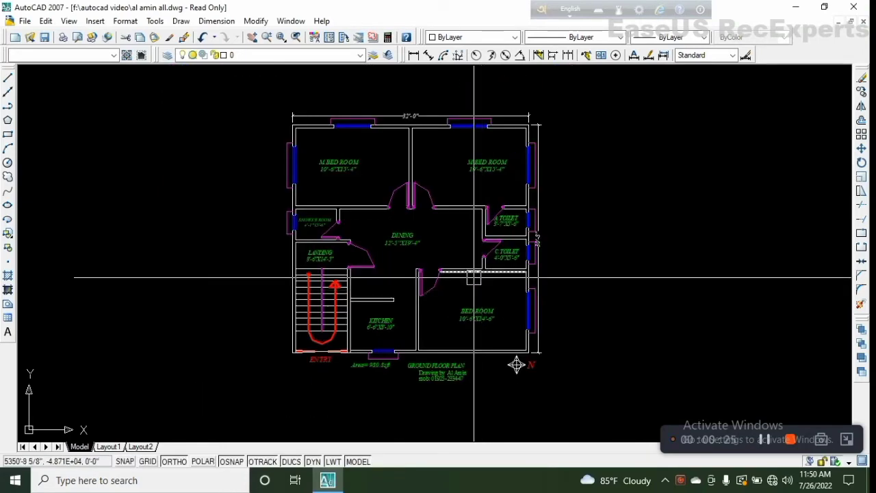
pyautogui.scroll(2, 475, 332)
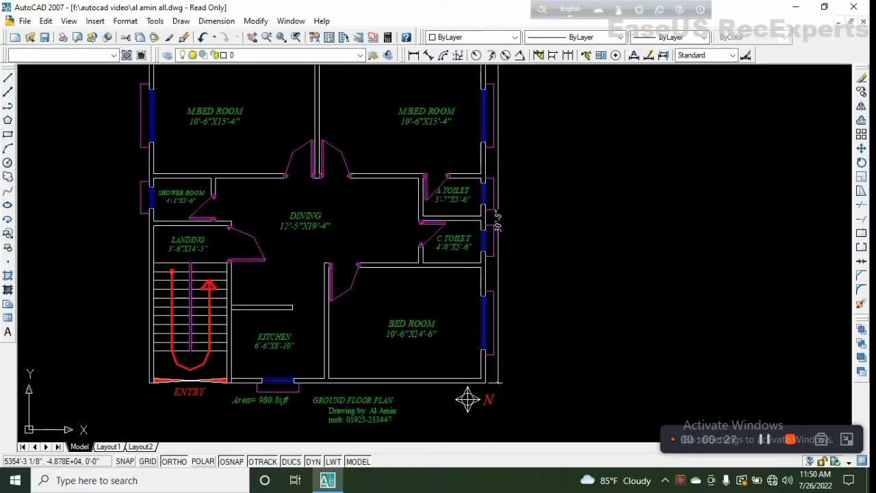
pyautogui.scroll(-2, 445, 326)
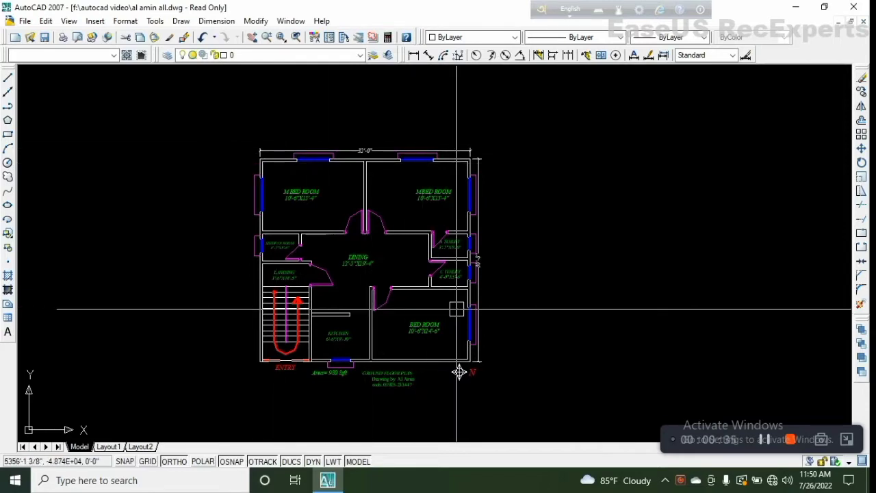
pyautogui.scroll(5, 353, 153)
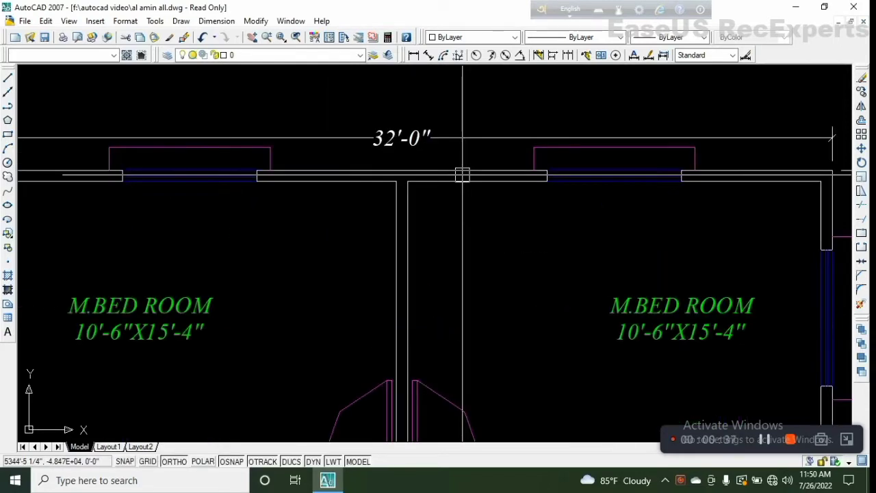
pyautogui.scroll(-5, 463, 174)
pyautogui.scroll(5, 468, 329)
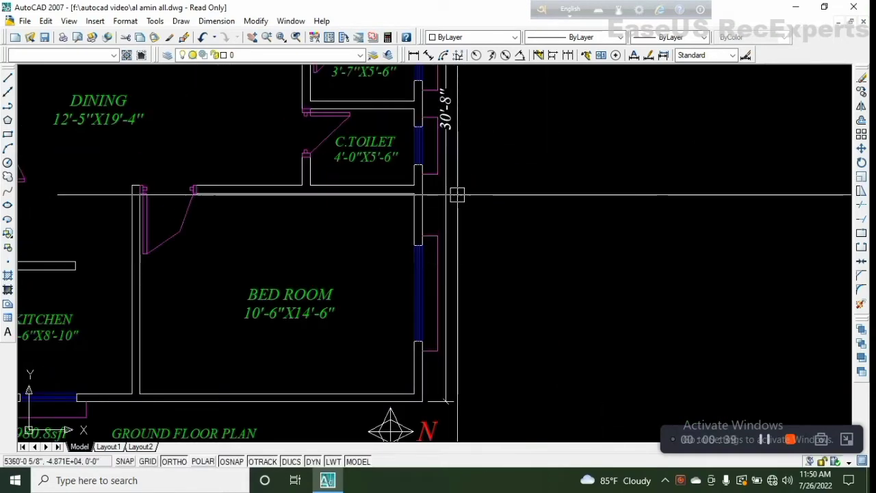
pyautogui.moveTo(459, 207); pyautogui.dragTo(459, 298, button='middle')
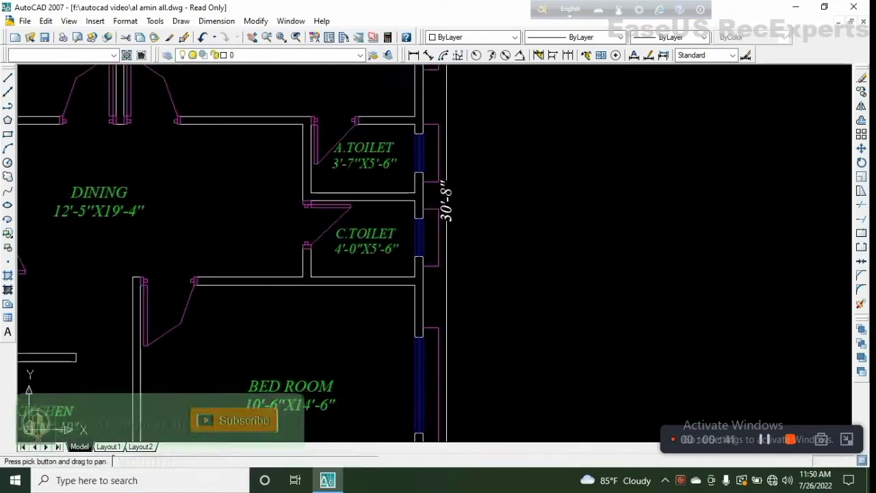
pyautogui.scroll(3, 446, 190)
pyautogui.scroll(-5, 463, 260)
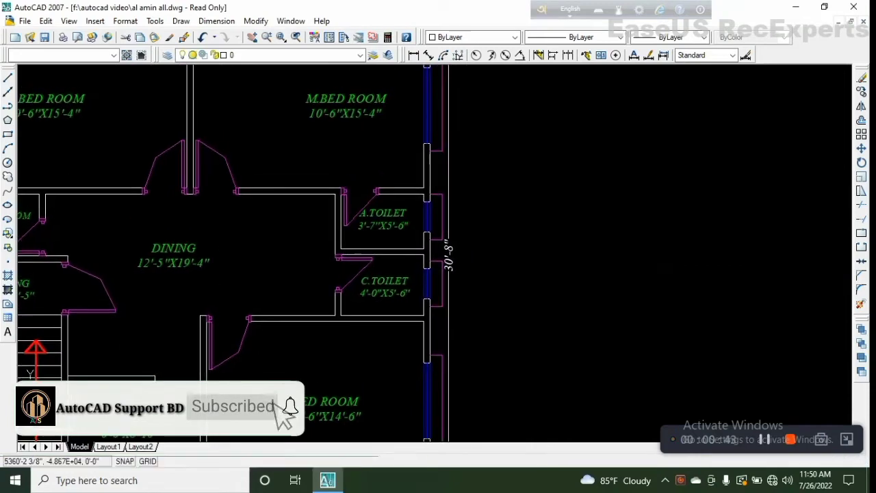
# Step: Draw a 32' horizontal line in the empty area to the right of the plan as the new outline's upper edge
pyautogui.scroll(-5, 494, 264)
pyautogui.moveTo(494, 264); pyautogui.dragTo(285, 220, button='middle')
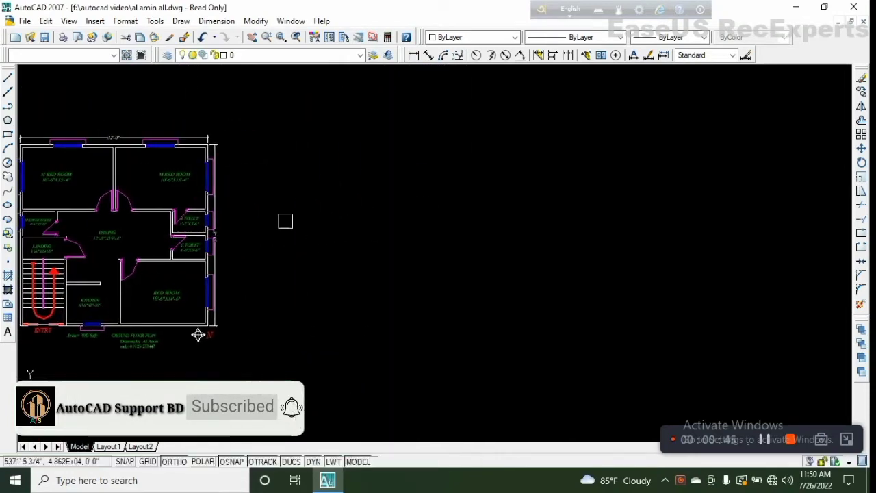
pyautogui.click(8, 78)
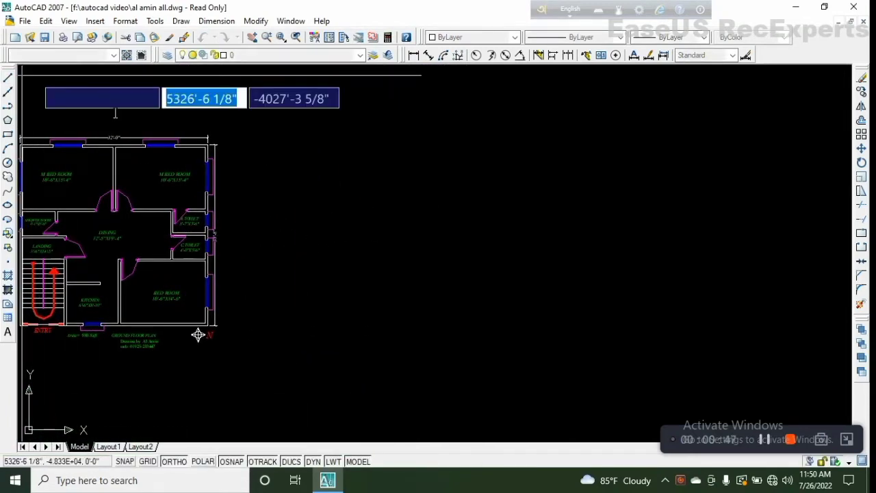
pyautogui.click(416, 205)
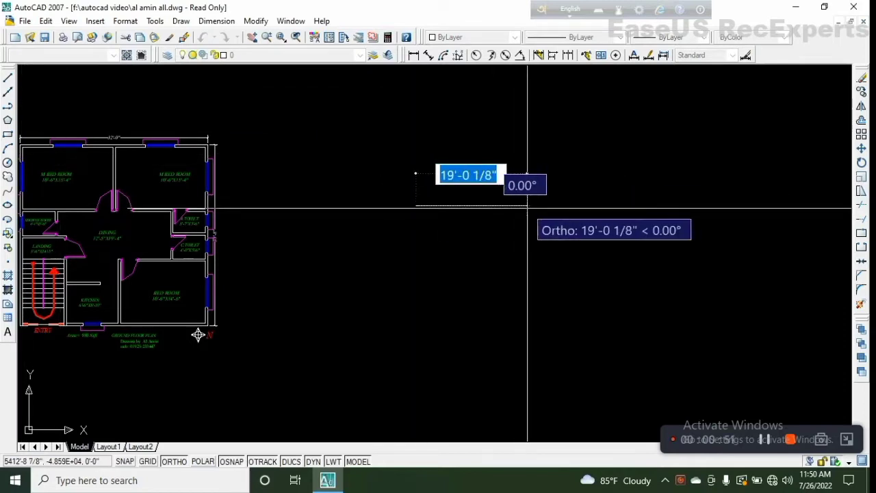
pyautogui.write('32')
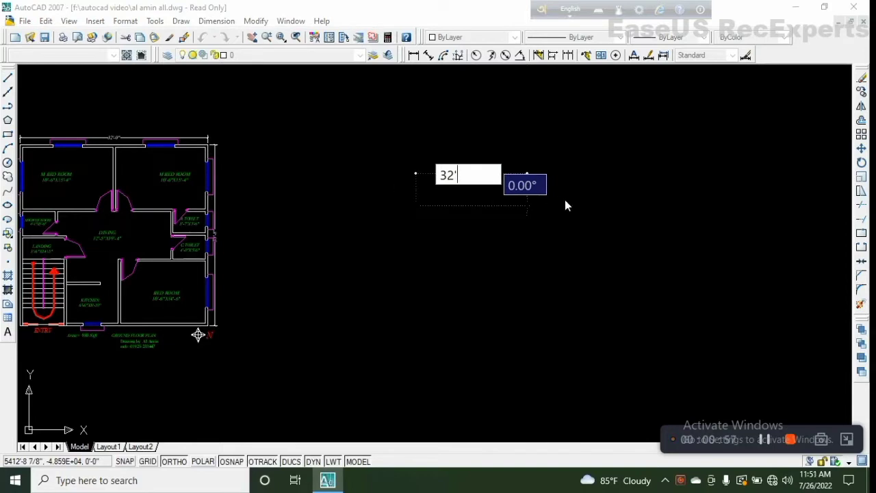
pyautogui.press('Return')
# Step: Continue the outline with a 30'8" vertical line downward from the upper edge's right end
pyautogui.scroll(-4, 511, 206)
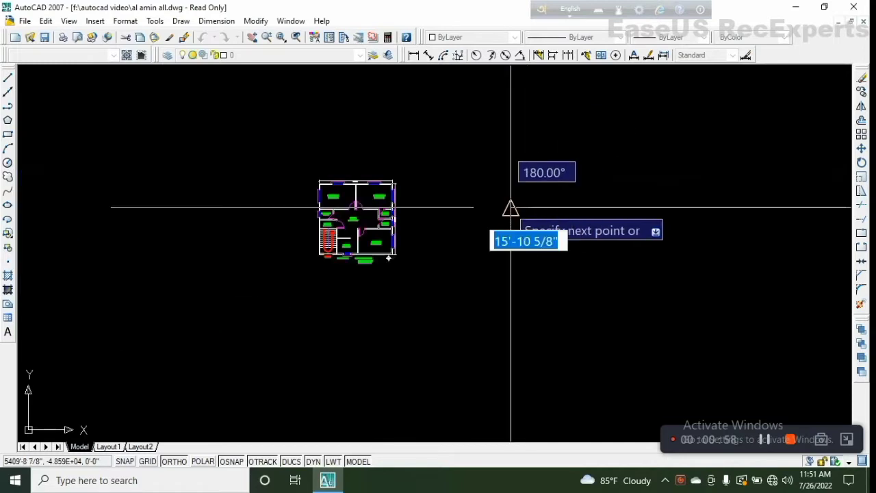
pyautogui.moveTo(511, 206); pyautogui.dragTo(201, 214, button='middle')
pyautogui.moveTo(289, 244); pyautogui.dragTo(401, 212, button='middle')
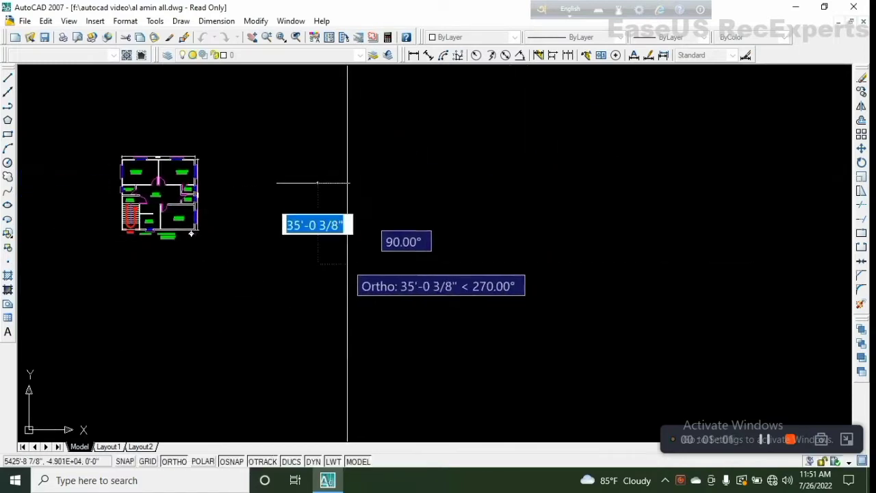
pyautogui.scroll(2, 348, 264)
pyautogui.write('30')
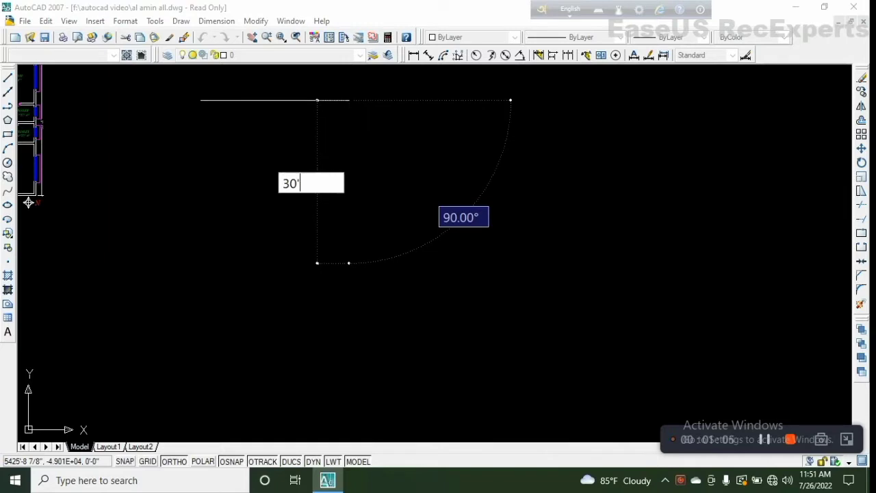
pyautogui.press('Return')
# Step: Continue the outline with a 32' horizontal line leftward as its lower edge
pyautogui.scroll(3, 348, 262)
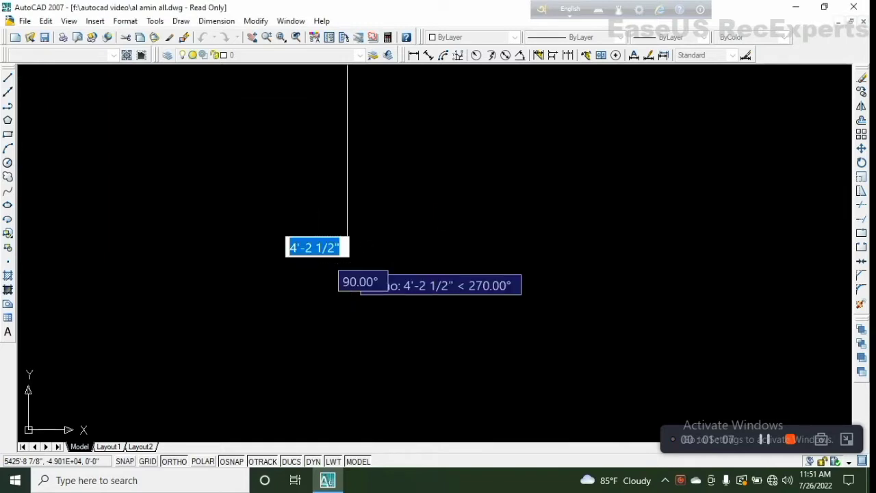
pyautogui.moveTo(268, 264); pyautogui.dragTo(404, 279, button='middle')
pyautogui.scroll(-4, 398, 268)
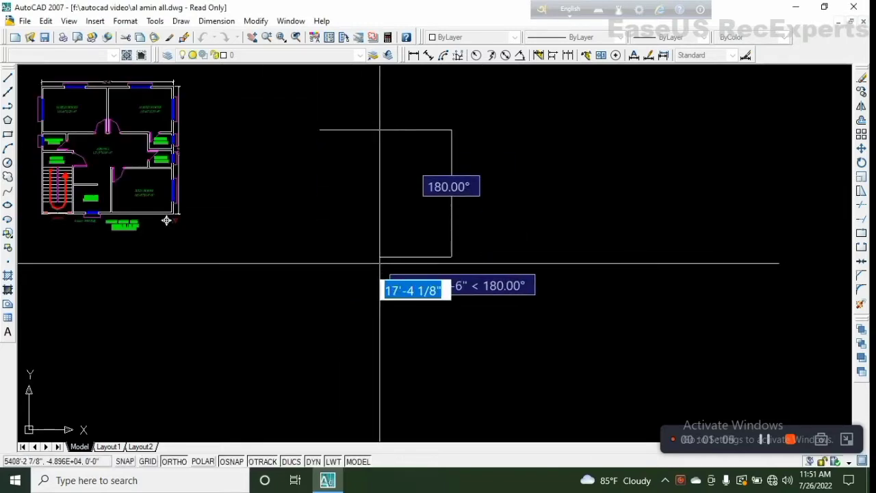
pyautogui.write('32')
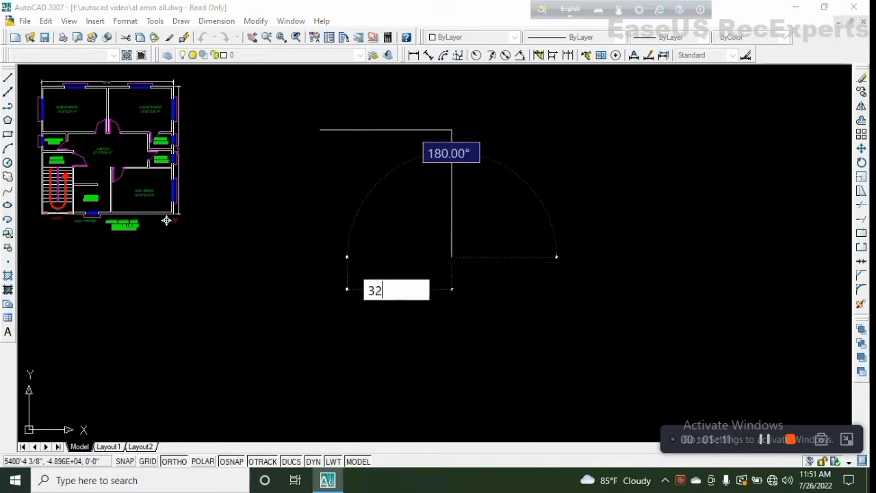
pyautogui.press('Return')
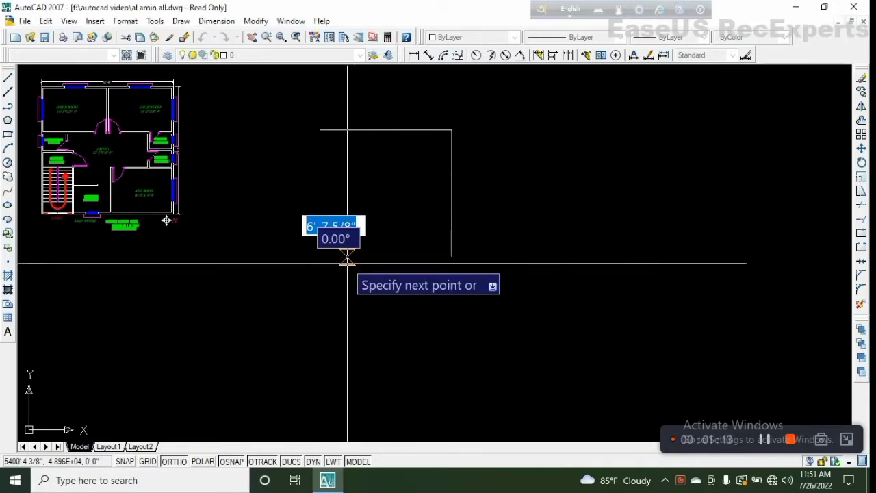
# Step: Close the outline with a 30'8" vertical line upward along its left side and finish the line
pyautogui.moveTo(323, 162); pyautogui.dragTo(330, 204, button='middle')
pyautogui.scroll(3, 329, 204)
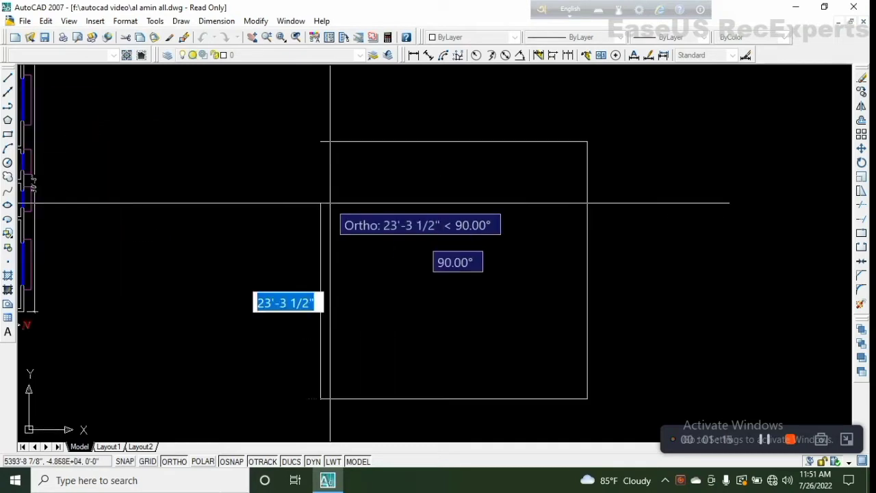
pyautogui.write("30'8")
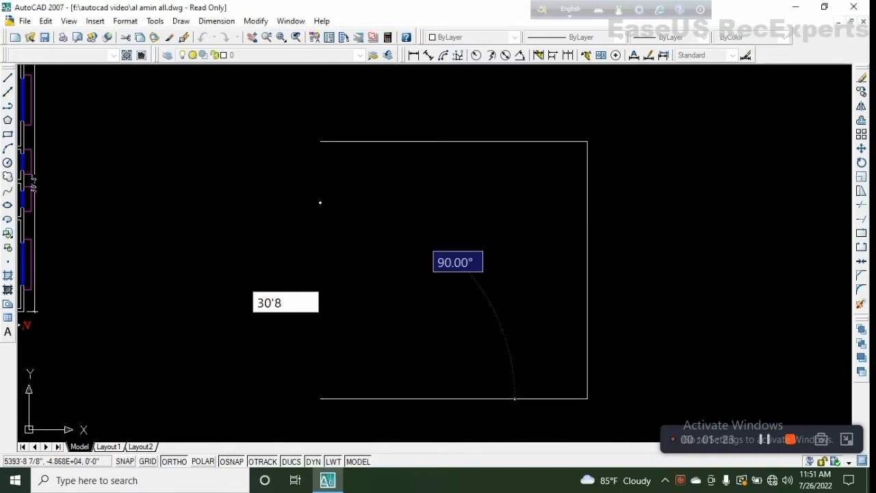
pyautogui.press('Return')
pyautogui.press('Return')
# Step: Offset all four edges of the new outline 5" inward to form the outer walls
pyautogui.scroll(-5, 355, 180)
pyautogui.moveTo(406, 193); pyautogui.dragTo(401, 217, button='middle')
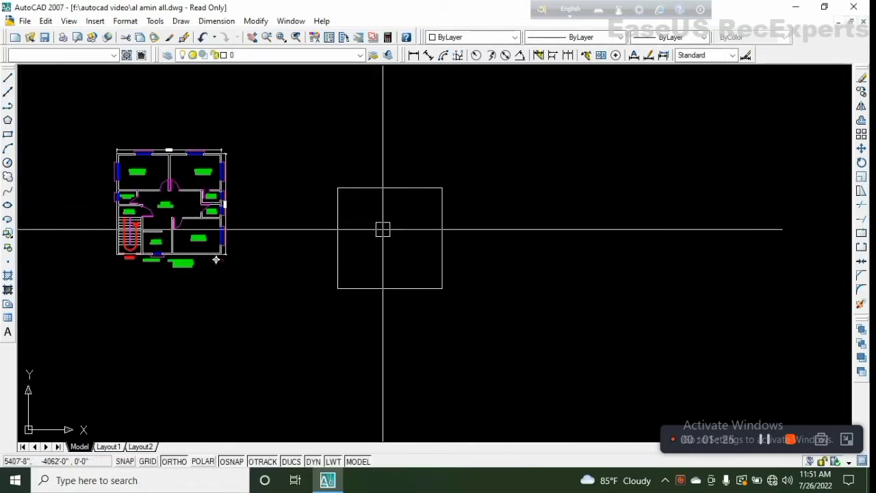
pyautogui.scroll(1, 495, 221)
pyautogui.moveTo(495, 207); pyautogui.dragTo(486, 225, button='middle')
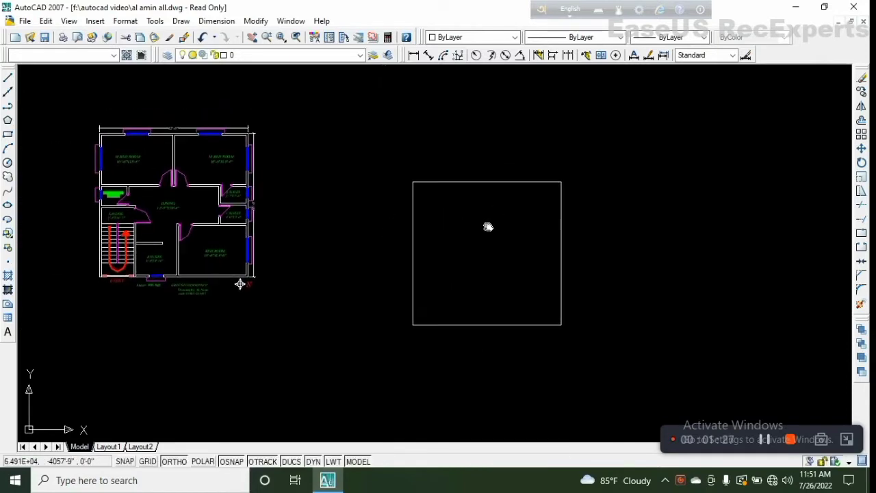
pyautogui.write('o')
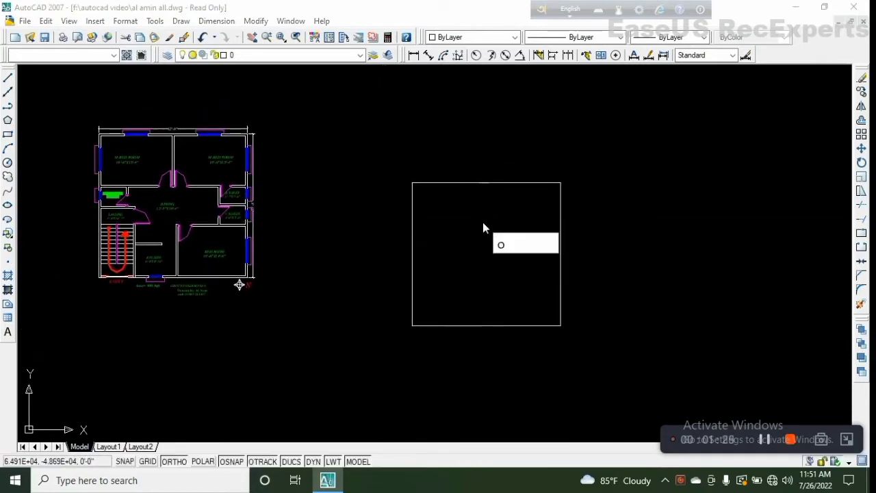
pyautogui.press('Return')
pyautogui.write('5')
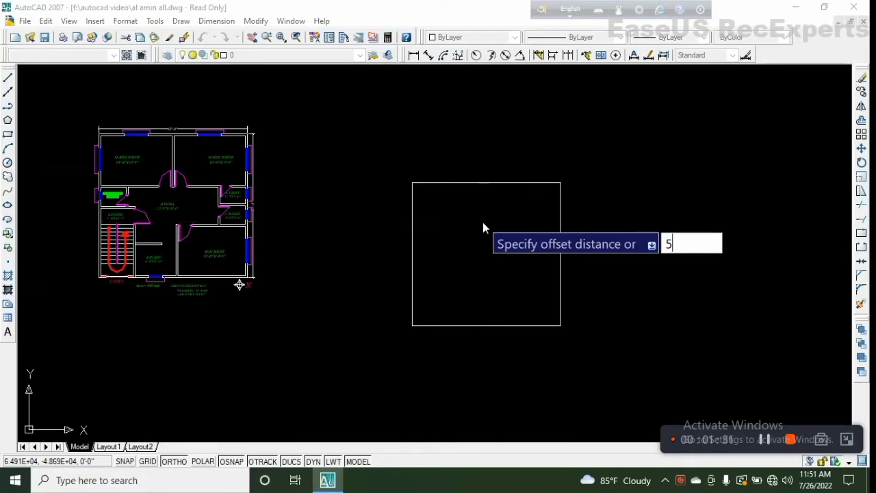
pyautogui.press('Return')
pyautogui.click(490, 183)
pyautogui.click(490, 209)
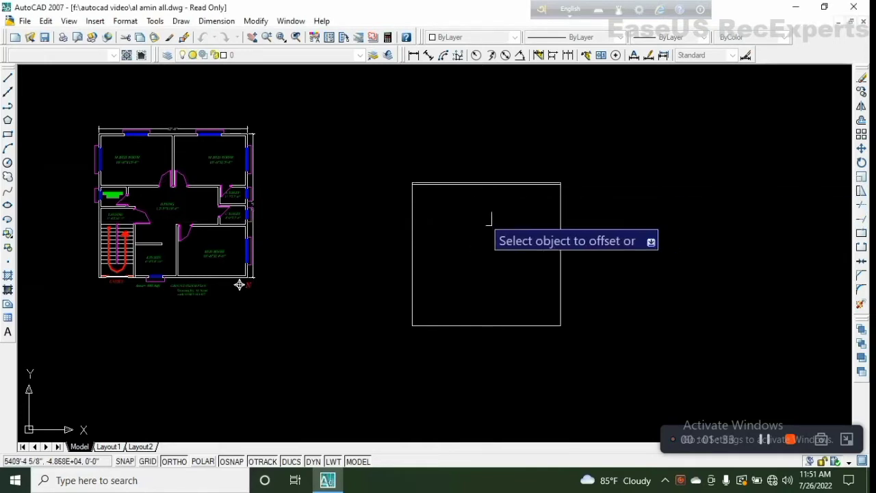
pyautogui.click(412, 211)
pyautogui.click(498, 218)
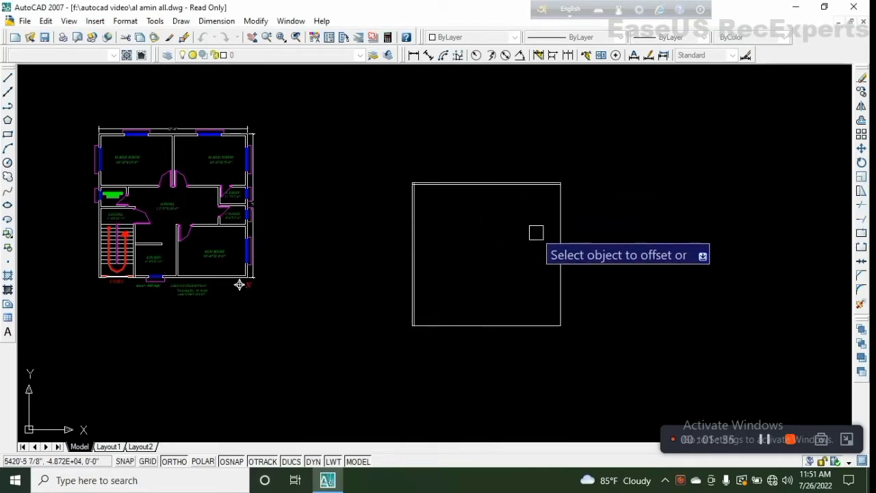
pyautogui.click(561, 234)
pyautogui.click(534, 294)
pyautogui.click(507, 323)
pyautogui.click(488, 212)
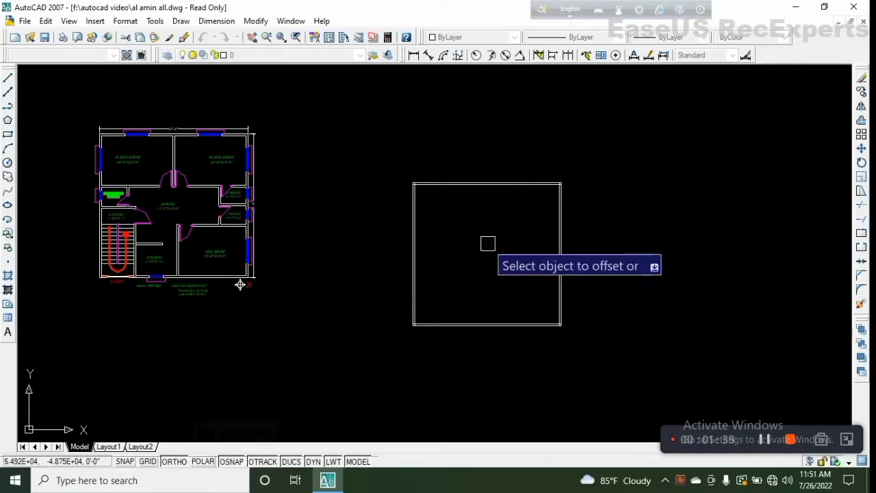
pyautogui.press('Escape')
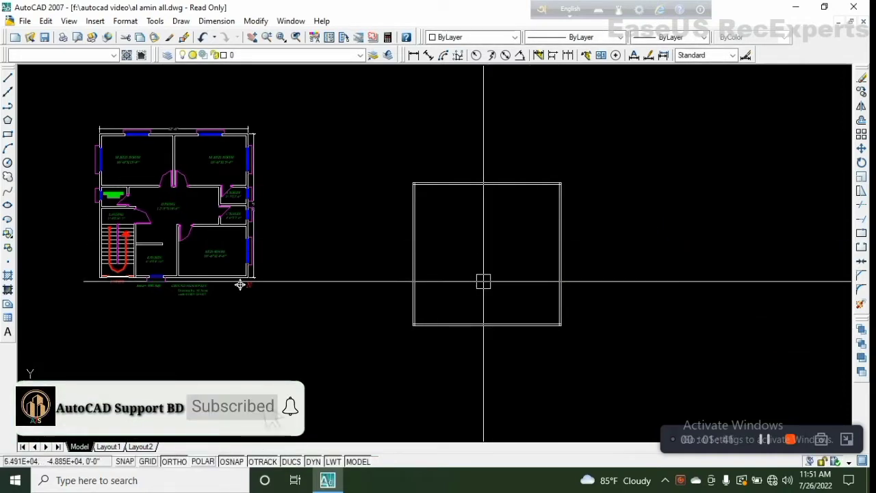
# Step: Offset the left wall's inner line 7' into the new plan to mark the stairwell width
pyautogui.moveTo(453, 284); pyautogui.dragTo(471, 299, button='middle')
pyautogui.scroll(2, 459, 283)
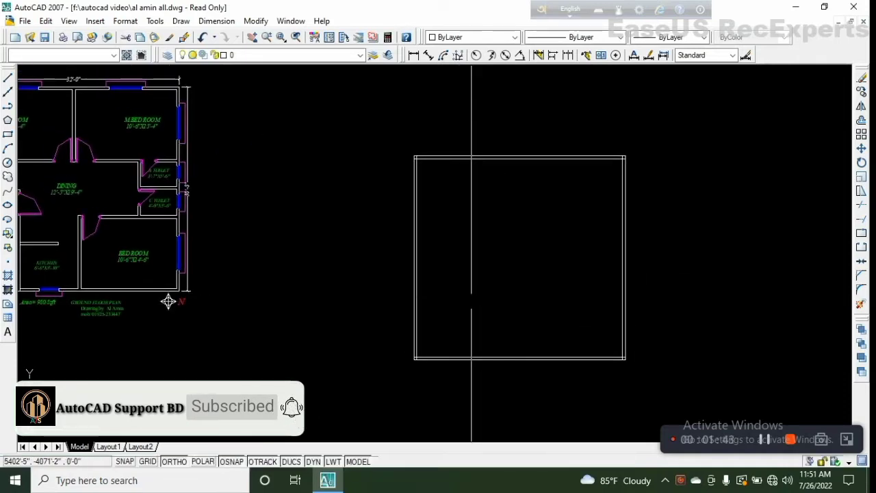
pyautogui.scroll(-2, 472, 299)
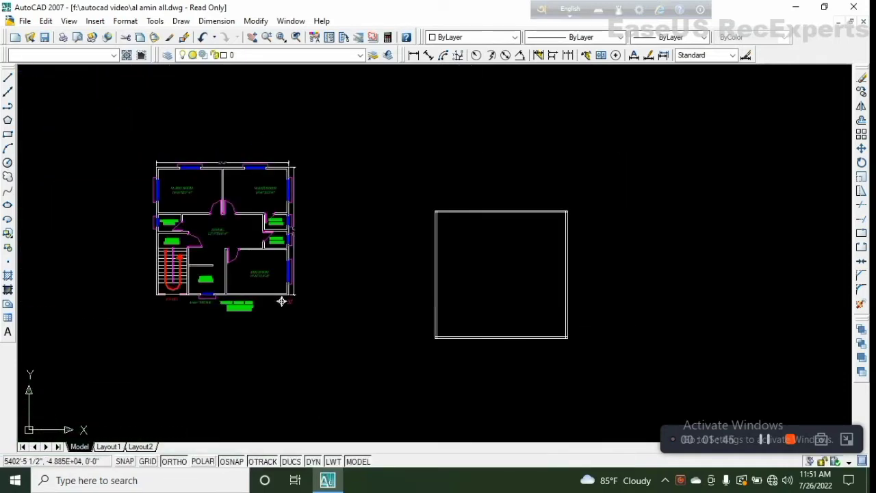
pyautogui.write('o')
pyautogui.press('Return')
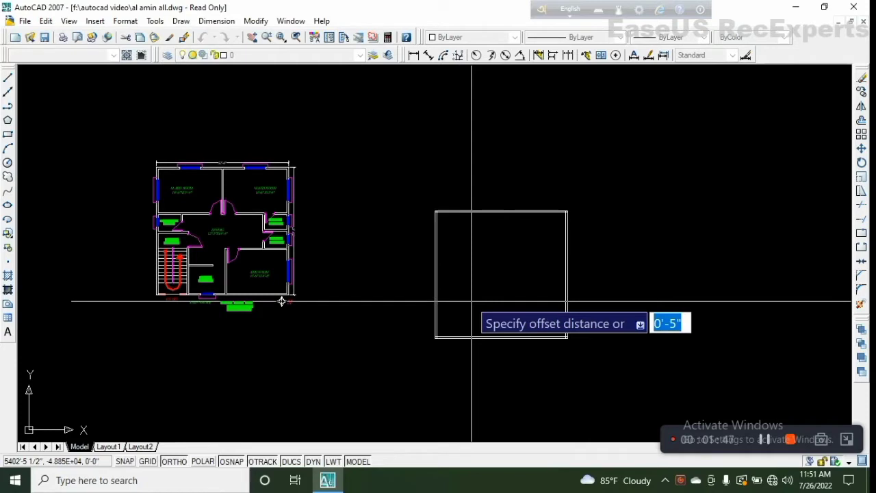
pyautogui.write("7'")
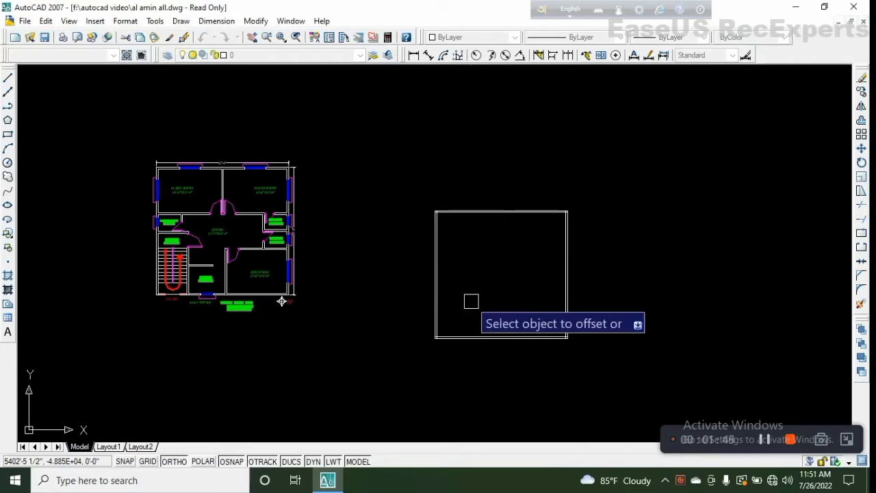
pyautogui.scroll(3, 431, 297)
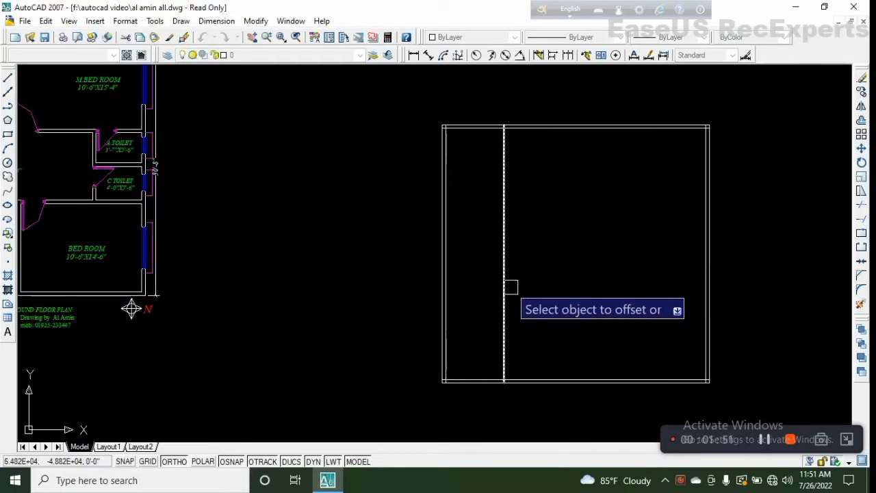
pyautogui.scroll(-4, 479, 308)
pyautogui.scroll(2, 438, 301)
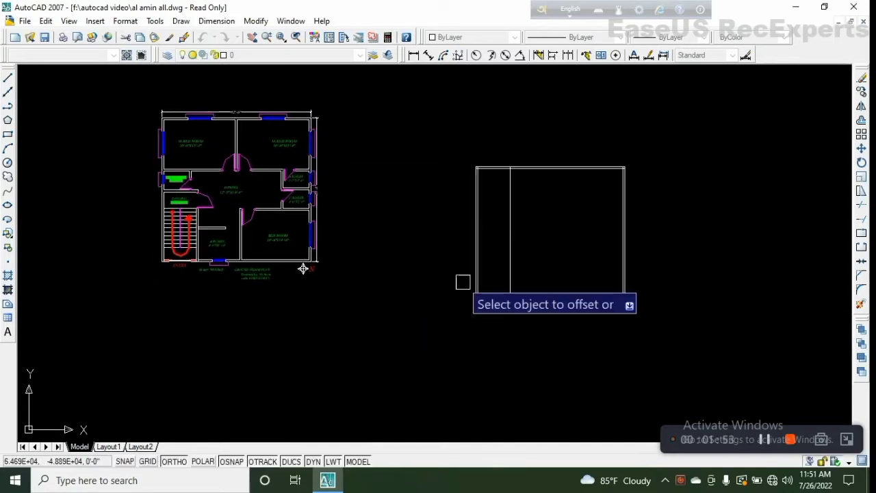
pyautogui.press('Escape')
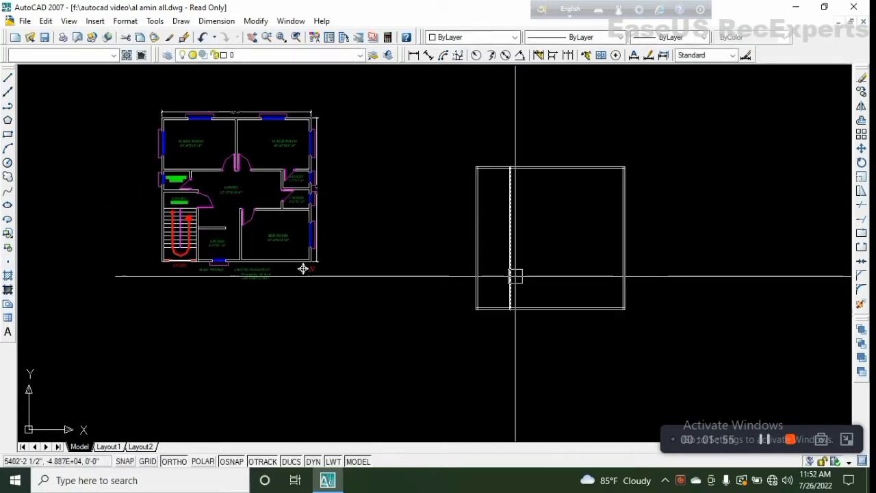
# Step: Offset the 7' stairwell line another 5" to the right to give the partition wall its thickness
pyautogui.scroll(2, 515, 293)
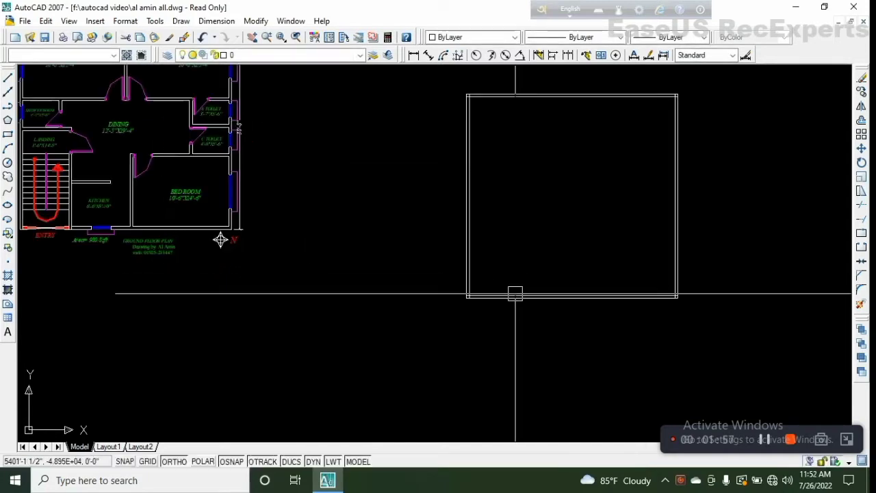
pyautogui.scroll(-2, 520, 293)
pyautogui.scroll(4, 528, 290)
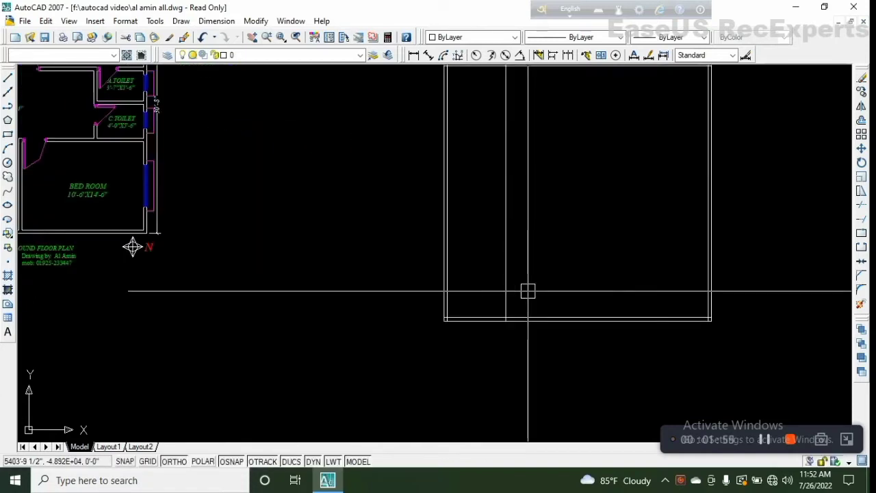
pyautogui.write('o')
pyautogui.press('Return')
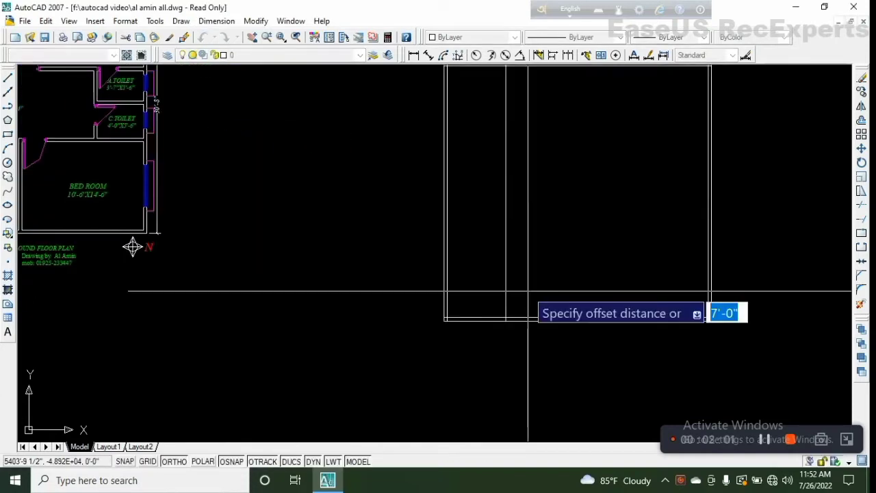
pyautogui.write('5')
pyautogui.press('Return')
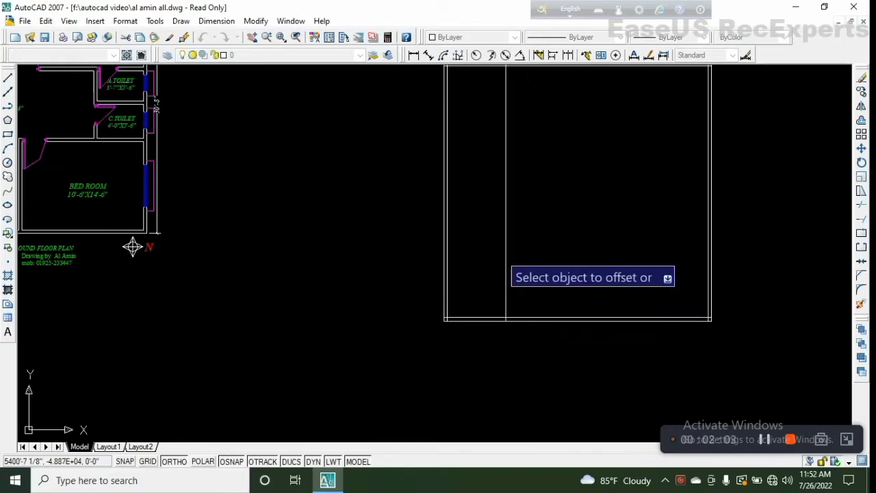
pyautogui.click(507, 274)
pyautogui.click(529, 265)
pyautogui.press('Return')
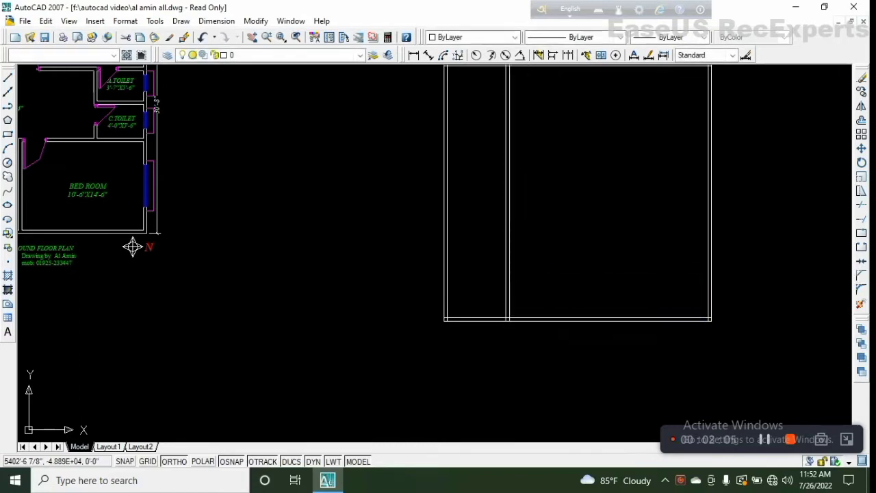
# Step: Offset the lower wall's inner line 3'6" upward to mark where the stair treads begin
pyautogui.press('Return')
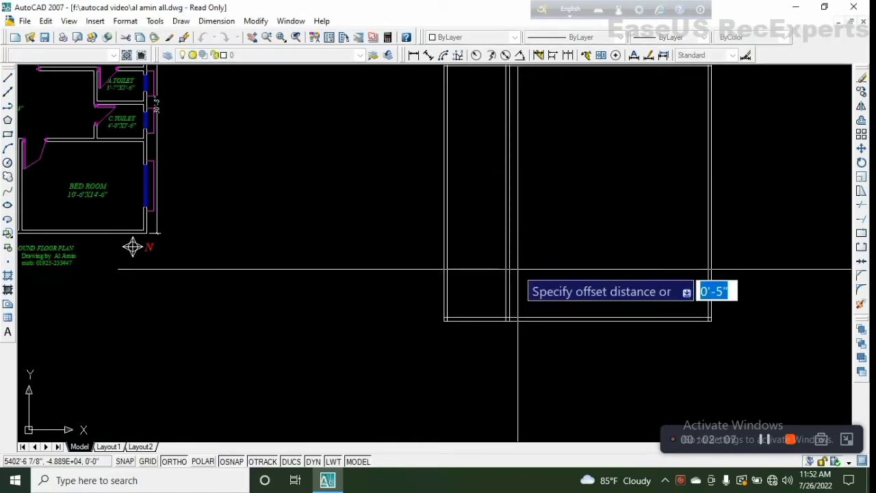
pyautogui.write('3')
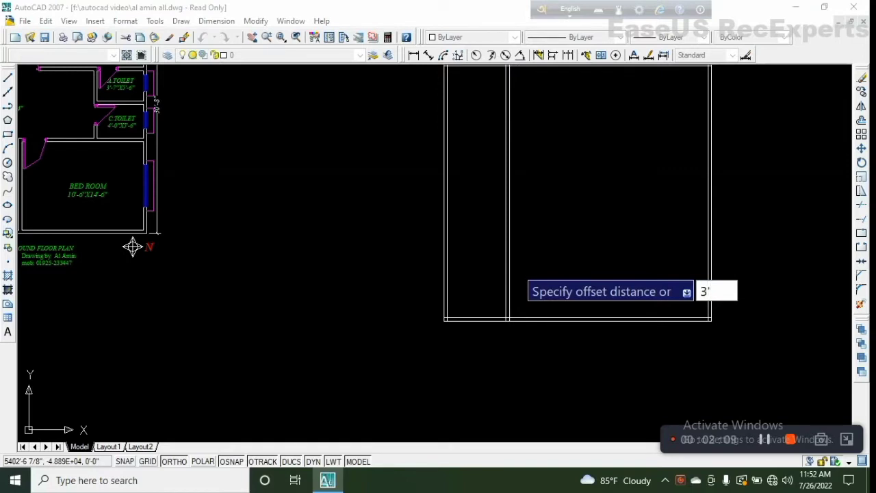
pyautogui.write("'6")
pyautogui.press('Return')
pyautogui.scroll(2, 602, 353)
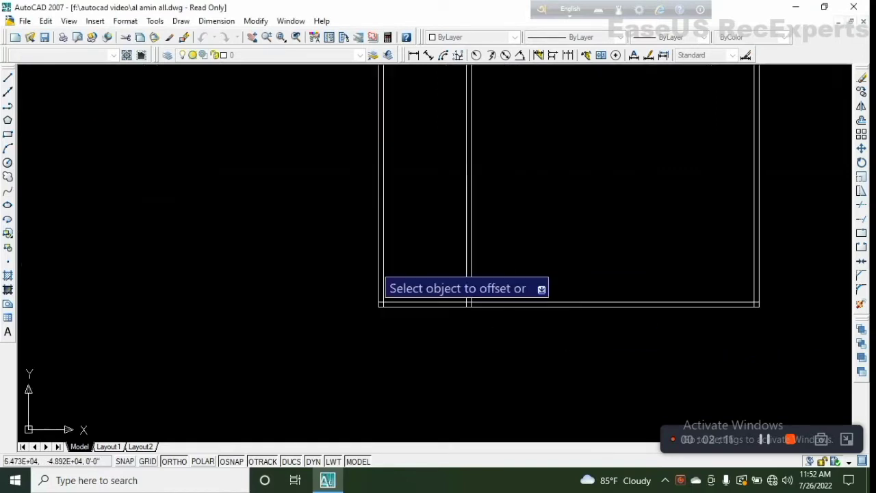
pyautogui.moveTo(406, 299); pyautogui.dragTo(391, 343, button='middle')
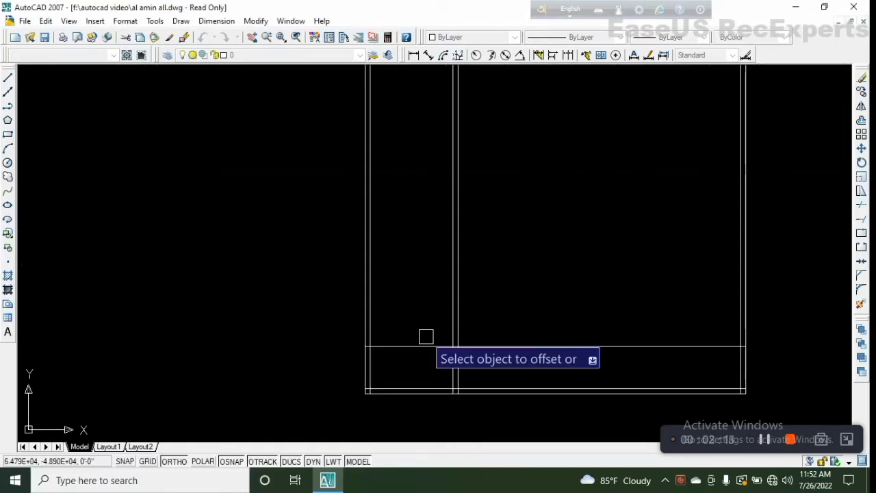
# Step: Offset the first stair line upward ten times in succession at 10" spacing to lay out the stair treads
pyautogui.press('Return')
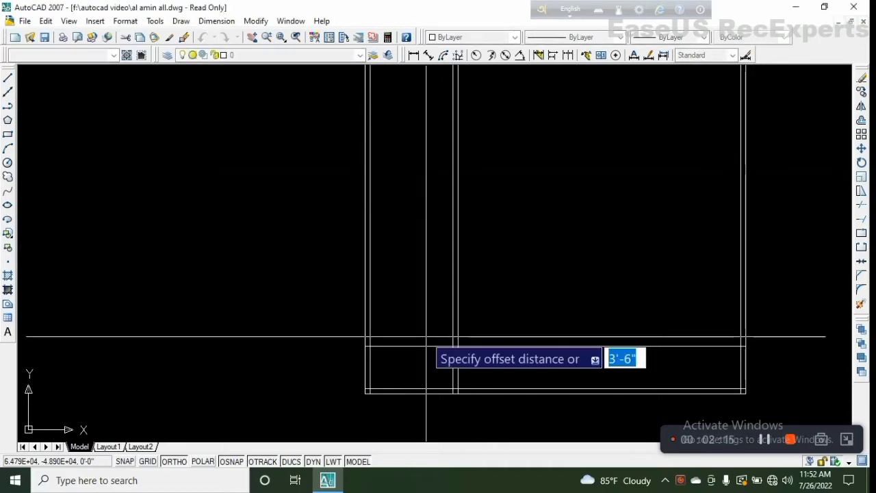
pyautogui.write('1')
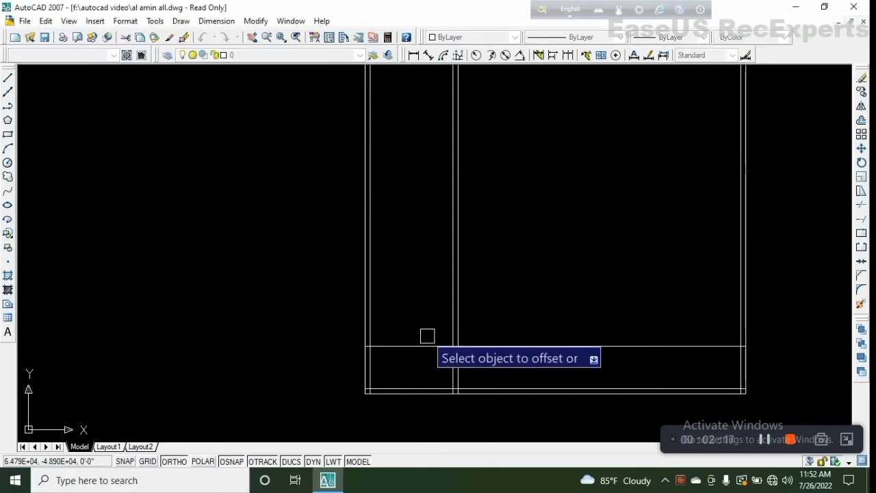
pyautogui.click(420, 346)
pyautogui.click(426, 319)
pyautogui.click(423, 334)
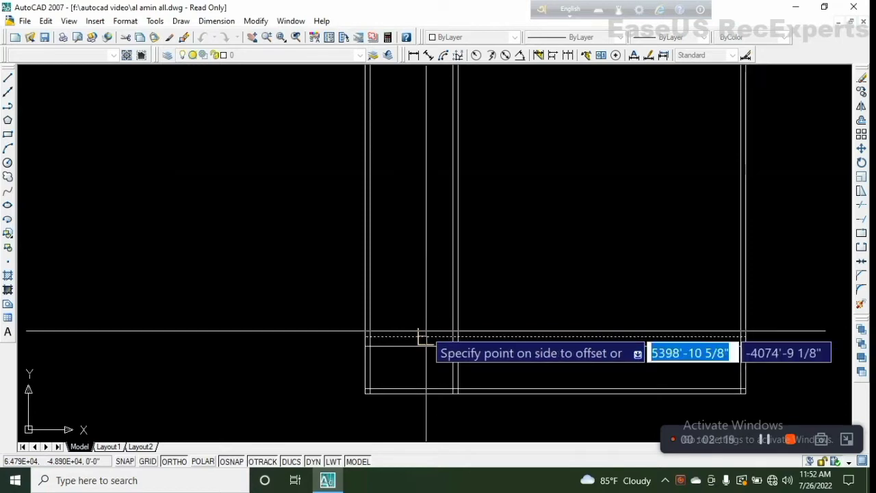
pyautogui.click(429, 316)
pyautogui.click(431, 325)
pyautogui.click(429, 280)
pyautogui.click(430, 317)
pyautogui.click(431, 291)
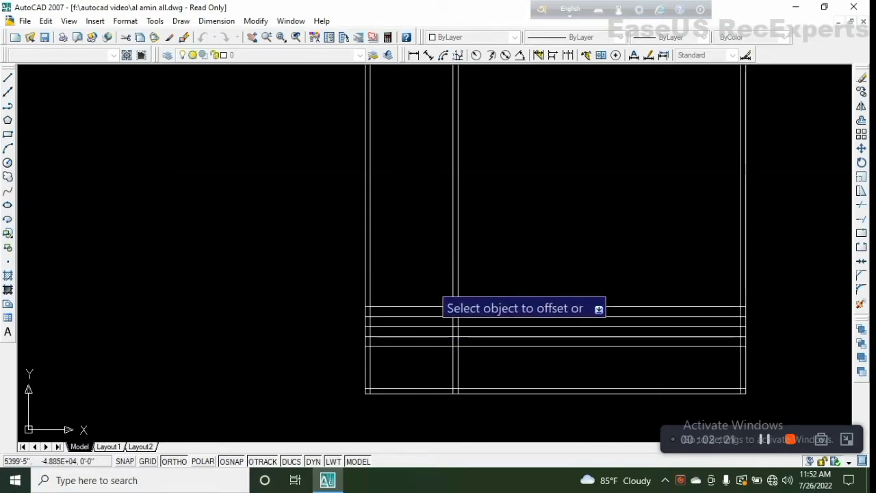
pyautogui.click(427, 305)
pyautogui.click(427, 301)
pyautogui.click(433, 297)
pyautogui.click(425, 252)
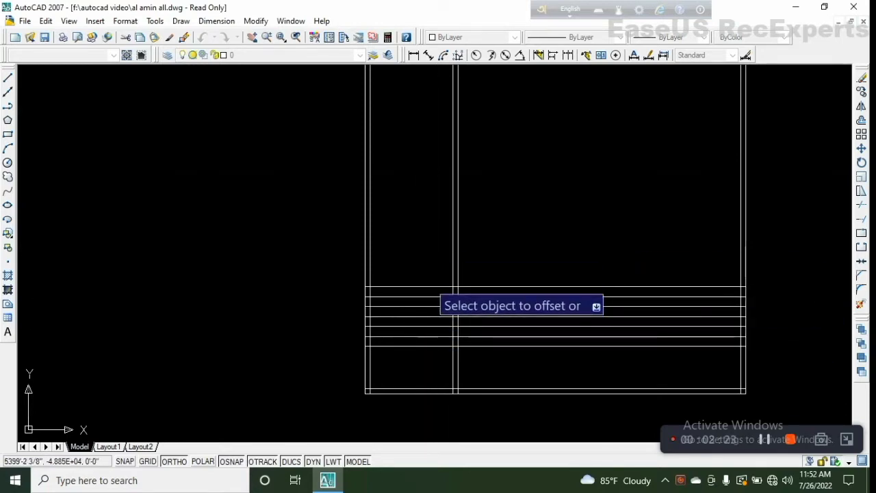
pyautogui.click(429, 287)
pyautogui.click(420, 235)
pyautogui.click(417, 278)
pyautogui.click(419, 257)
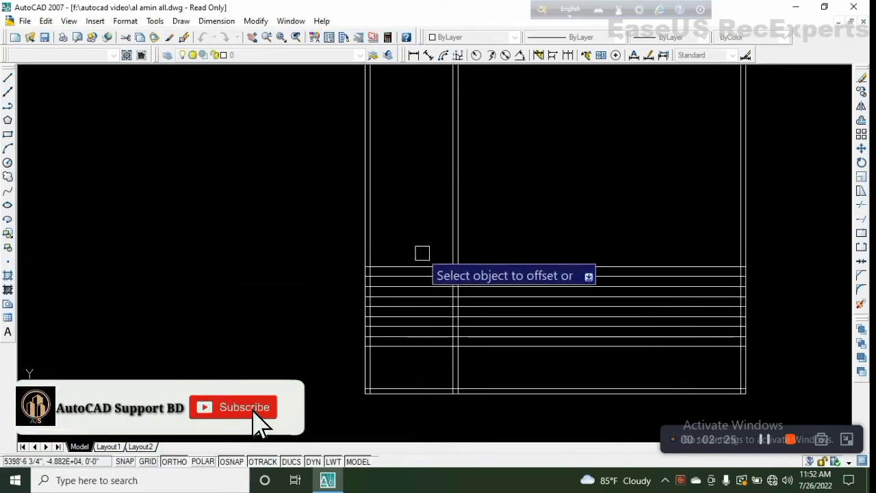
pyautogui.click(422, 267)
pyautogui.click(421, 226)
# Step: Measure the landing's depth in the reference plan with a vertical dimension from the shower room wall to the top stair line
pyautogui.scroll(-5, 438, 219)
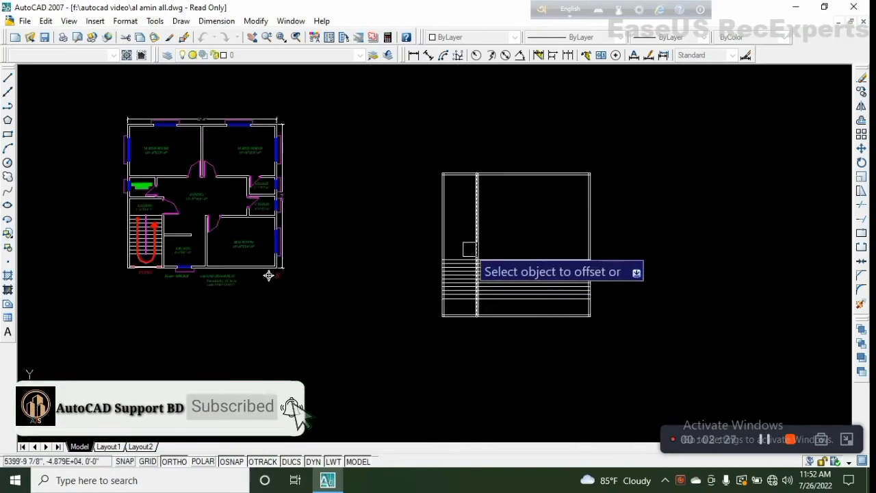
pyautogui.moveTo(267, 353); pyautogui.dragTo(454, 344, button='middle')
pyautogui.scroll(6, 368, 283)
pyautogui.scroll(-3, 507, 276)
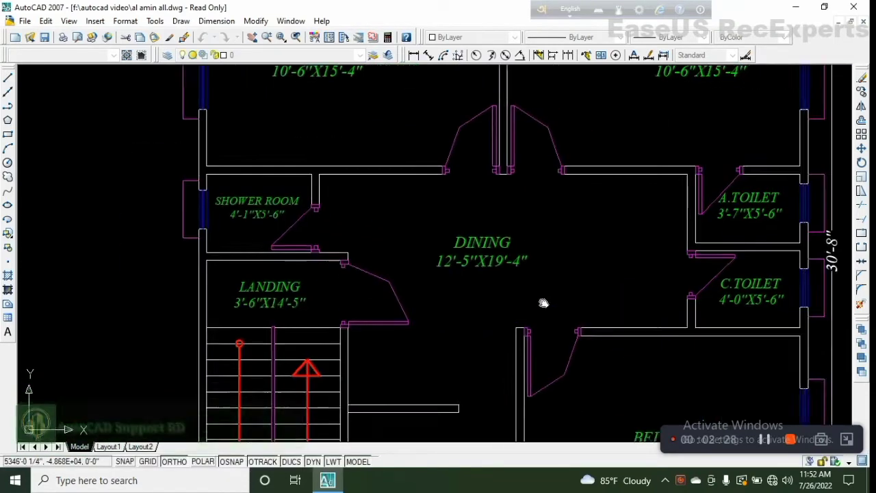
pyautogui.moveTo(507, 280); pyautogui.dragTo(474, 292, button='middle')
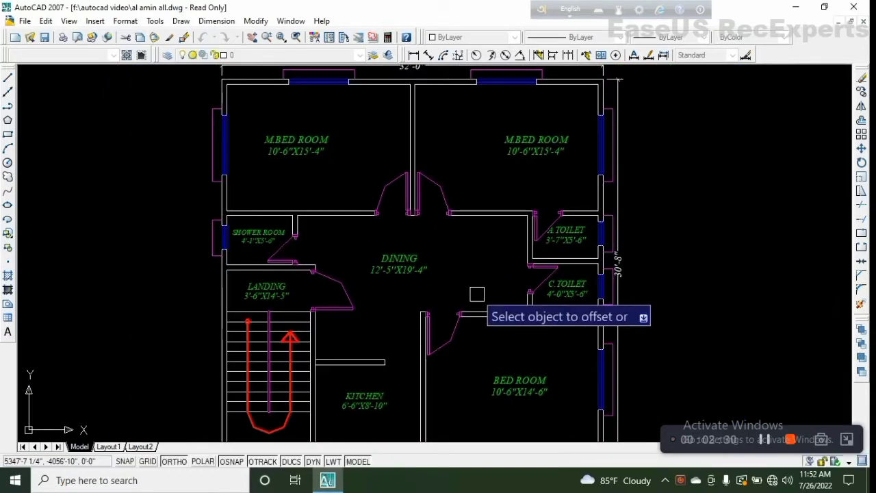
pyautogui.scroll(3, 277, 273)
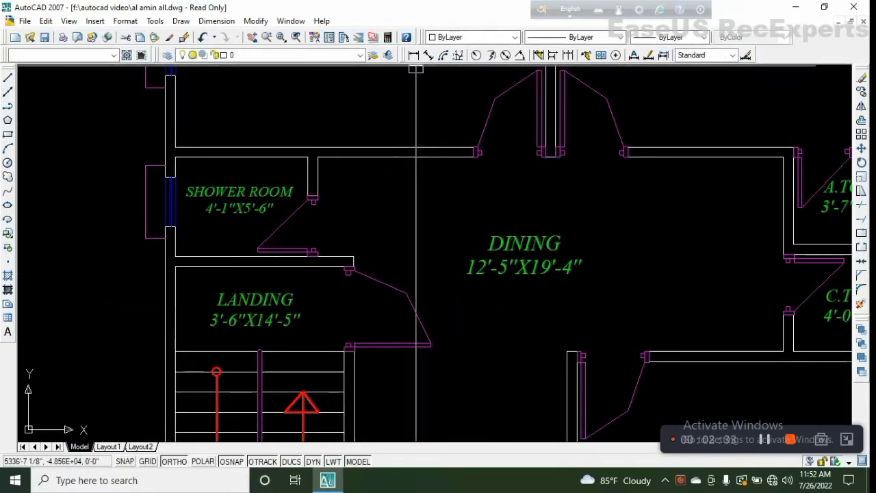
pyautogui.click(176, 266)
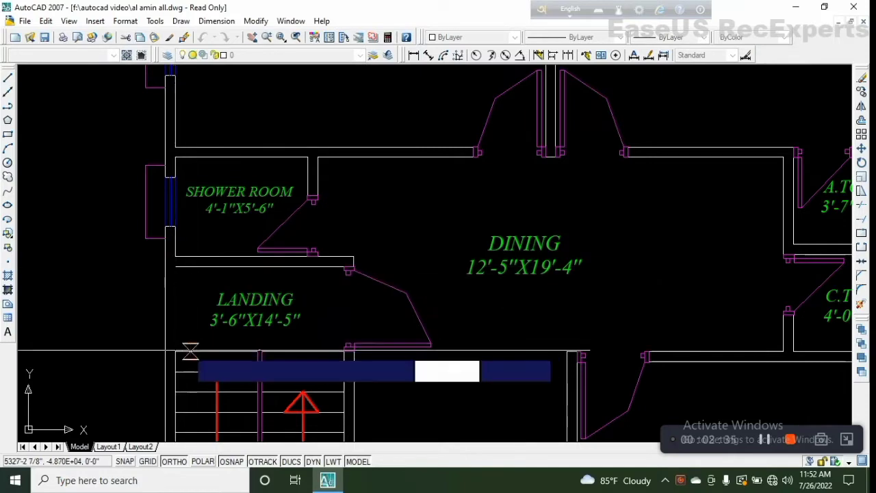
pyautogui.click(176, 351)
pyautogui.click(124, 342)
pyautogui.scroll(2, 126, 342)
pyautogui.click(120, 300)
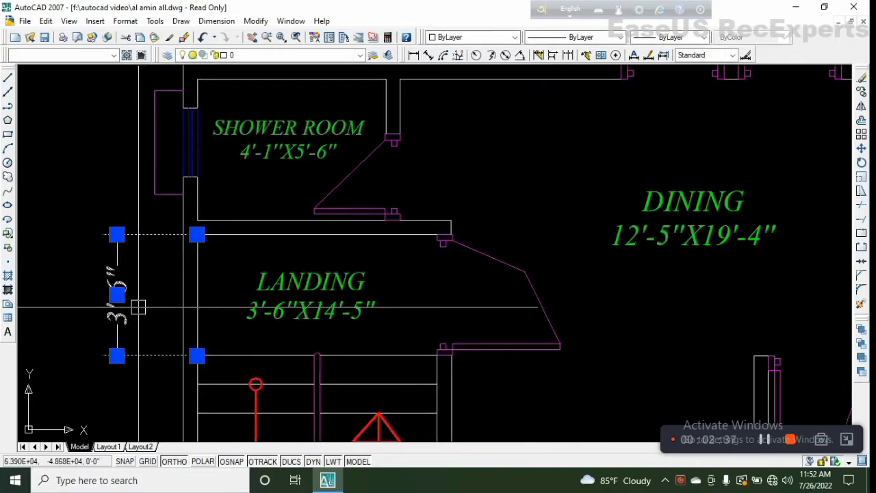
pyautogui.press('Escape')
pyautogui.click(118, 294)
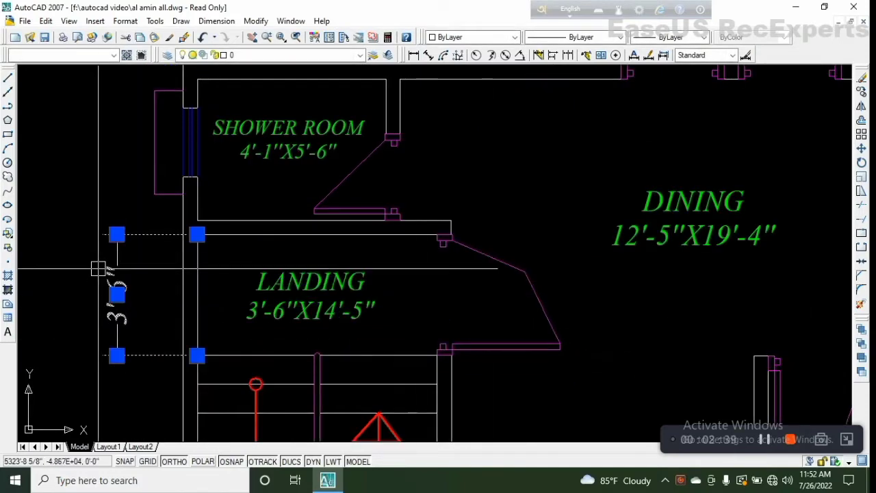
pyautogui.press('Escape')
# Step: Offset the topmost stair tread line 3'6" upward in the new plan to mark the landing's upper edge
pyautogui.scroll(-5, 361, 327)
pyautogui.scroll(3, 352, 292)
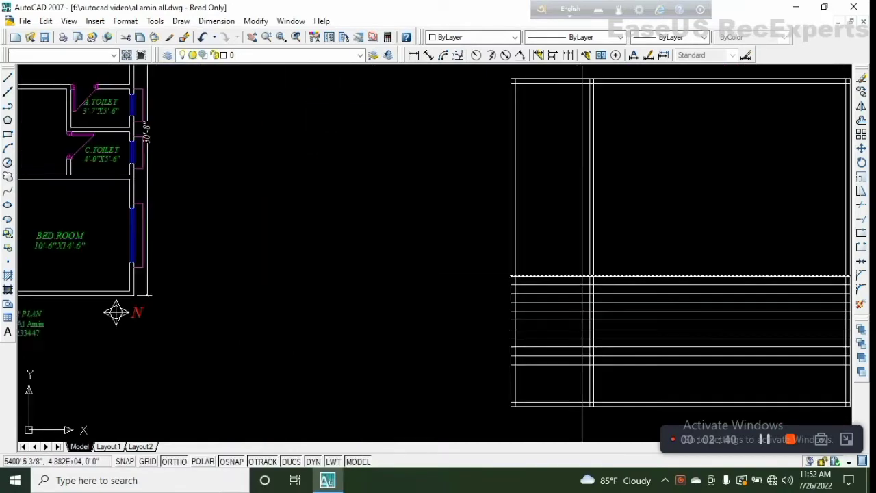
pyautogui.moveTo(582, 276); pyautogui.dragTo(547, 278, button='middle')
pyautogui.press('o')
pyautogui.press('Return')
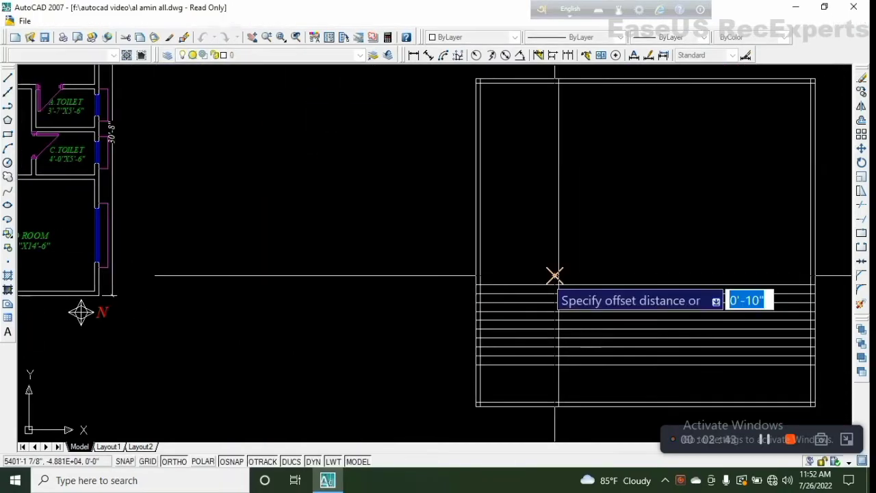
pyautogui.write("3'6")
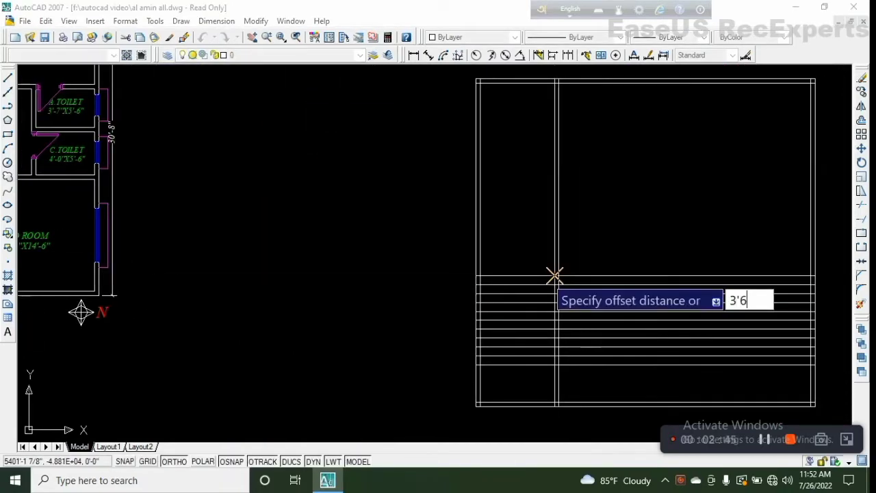
pyautogui.press('Return')
pyautogui.click(547, 278)
pyautogui.click(537, 256)
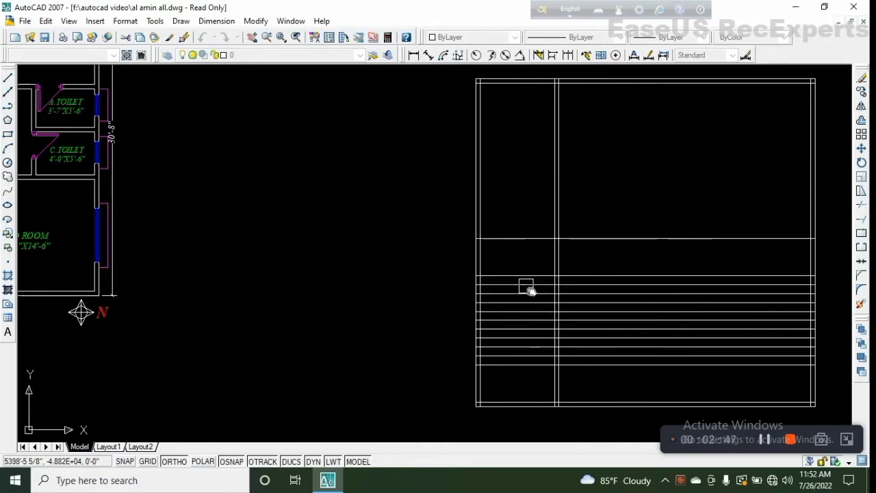
# Step: Check the reference plan's wall layout around the landing, dining room and toilets
pyautogui.scroll(-2, 527, 370)
pyautogui.scroll(9, 94, 225)
pyautogui.scroll(-4, 84, 232)
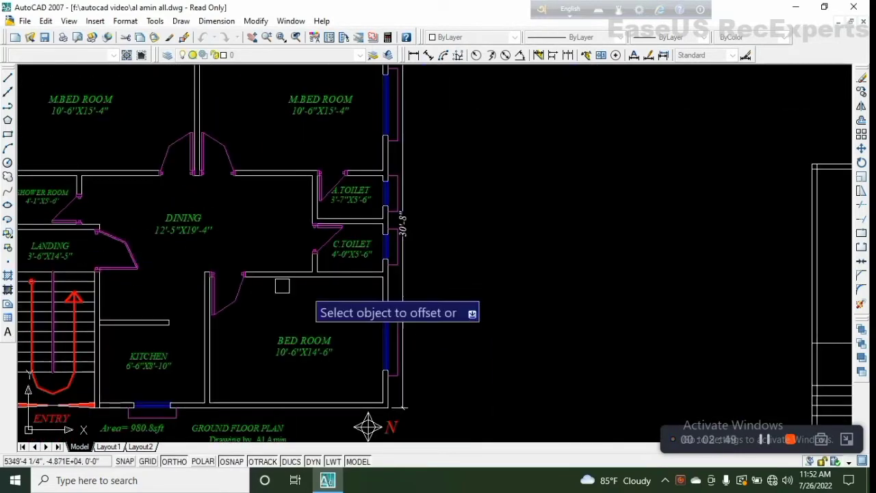
pyautogui.moveTo(568, 328)
pyautogui.mouseDown(button='middle')
pyautogui.moveTo(432, 317)
pyautogui.moveTo(564, 325)
pyautogui.moveTo(545, 319)
pyautogui.mouseUp(button='middle')
pyautogui.scroll(-8, 451, 316)
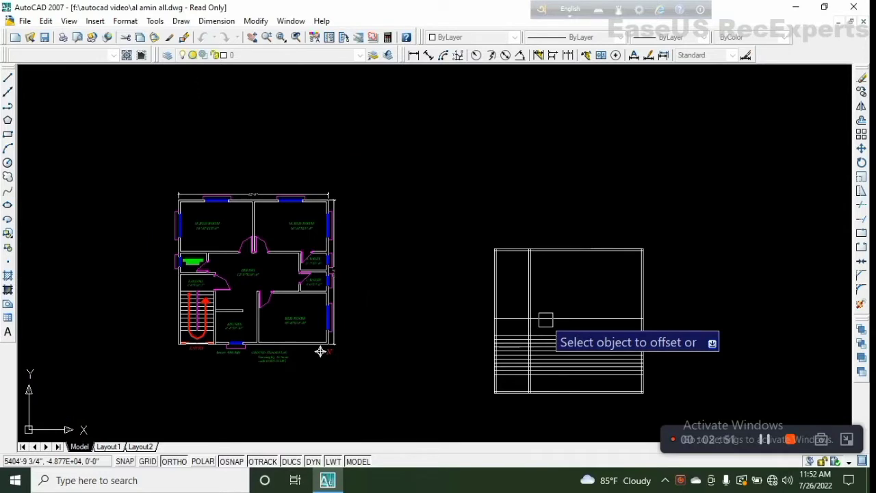
# Step: Offset the landing's upper edge line 5" upward in the new plan to give that wall its thickness
pyautogui.press('Escape')
pyautogui.press('Return')
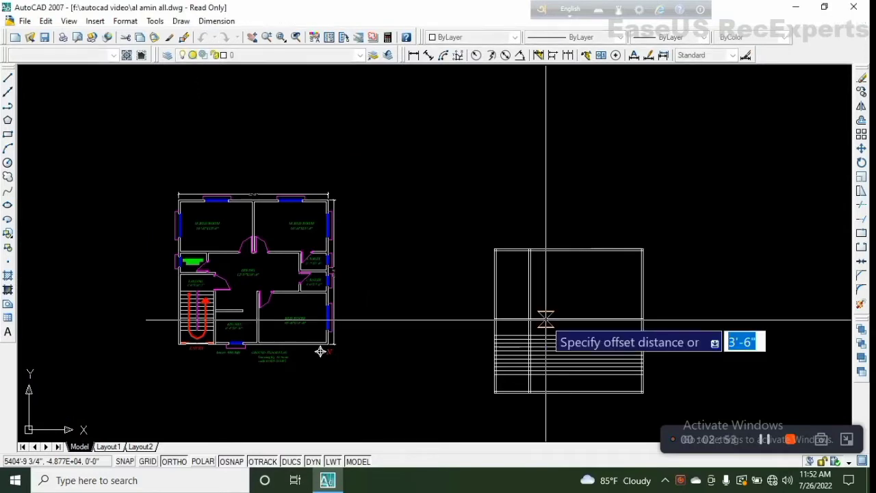
pyautogui.click(546, 319)
pyautogui.click(536, 238)
pyautogui.scroll(5, 535, 296)
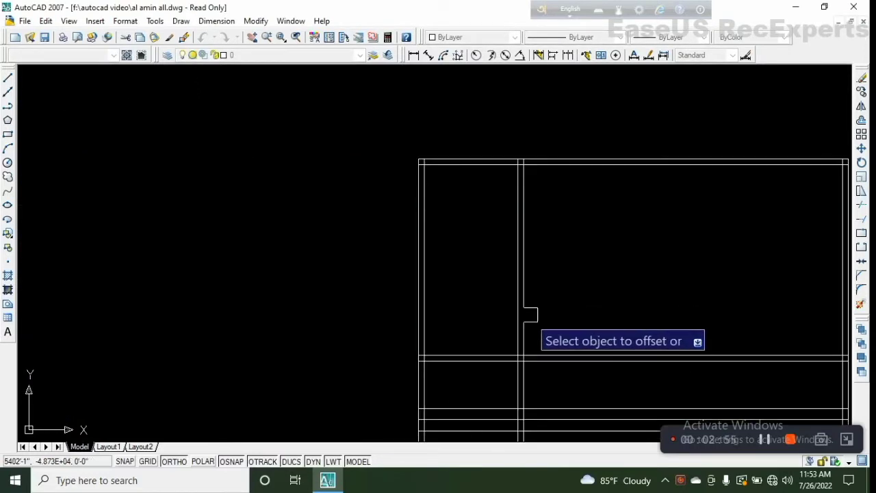
pyautogui.moveTo(530, 314); pyautogui.dragTo(511, 197, button='middle')
pyautogui.scroll(-2, 574, 224)
pyautogui.press('Escape')
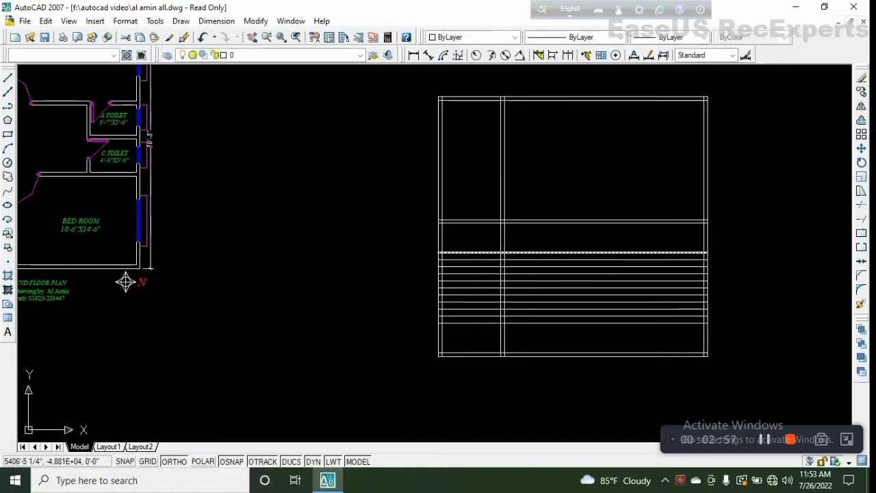
pyautogui.click(545, 252)
pyautogui.press('Escape')
pyautogui.write('tr')
pyautogui.press('Return')
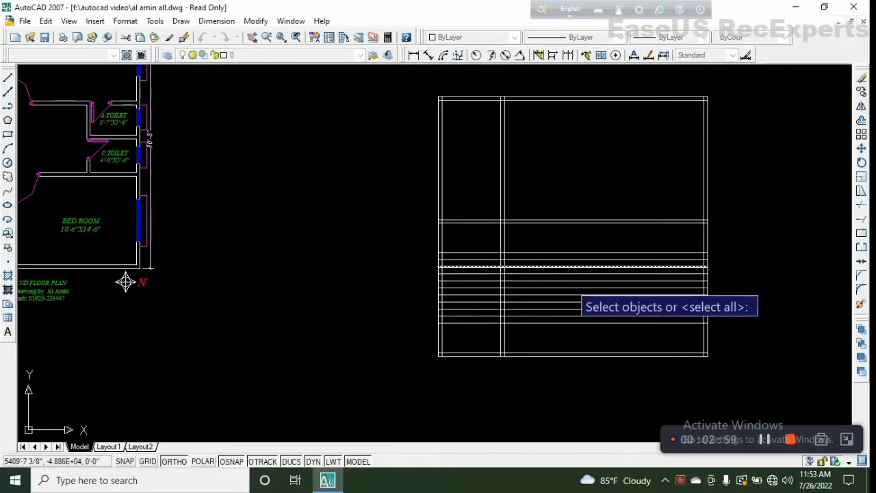
pyautogui.scroll(4, 577, 328)
pyautogui.scroll(-4, 595, 322)
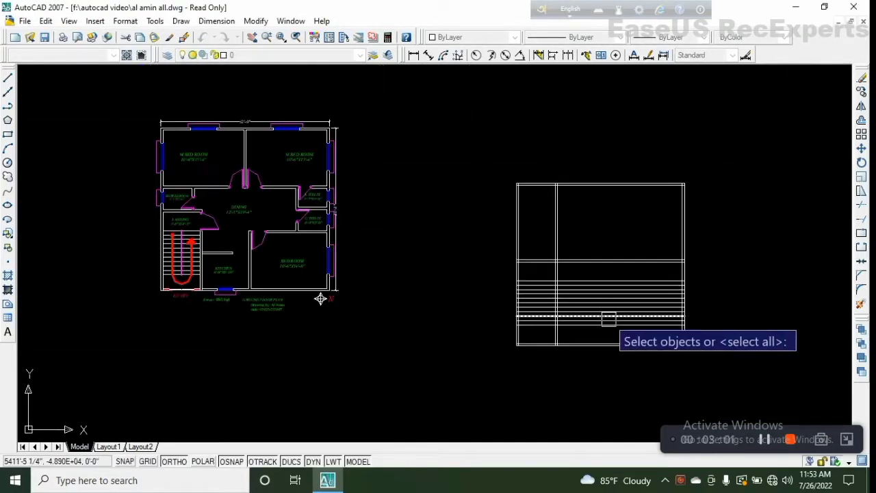
pyautogui.scroll(3, 541, 319)
pyautogui.click(577, 313)
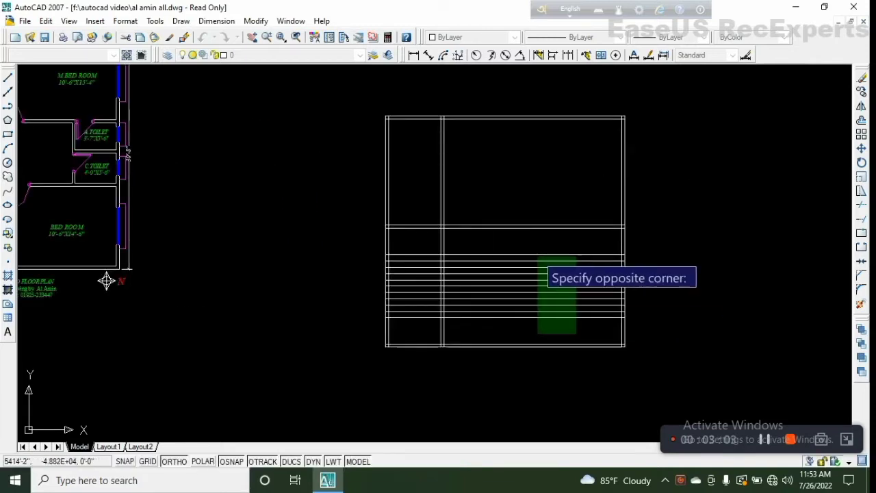
pyautogui.click(538, 263)
pyautogui.press('Escape')
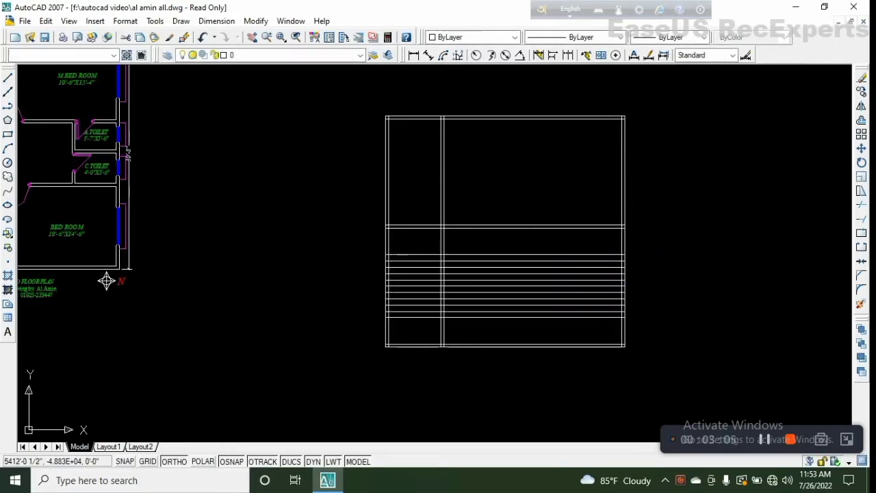
# Step: Trim off the stair tread lines between the stairwell wall and the plan's right outer wall
pyautogui.write('tr')
pyautogui.press('Return')
pyautogui.press('Return')
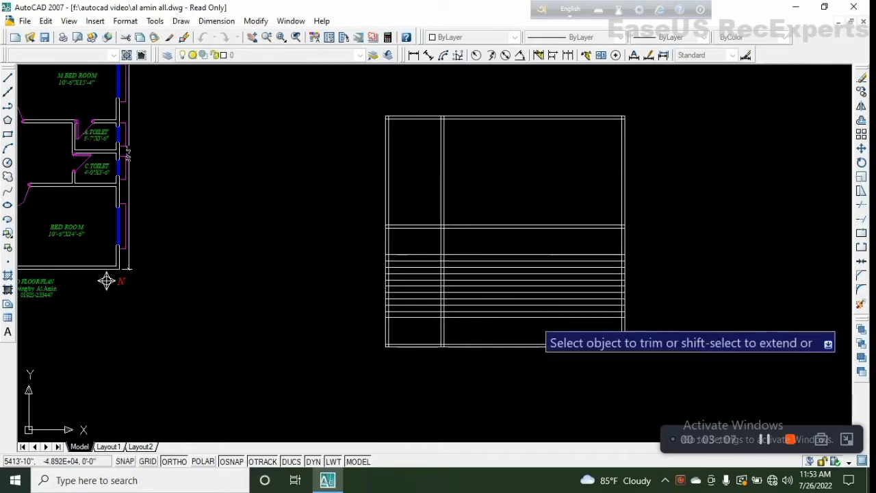
pyautogui.scroll(4, 537, 323)
pyautogui.click(534, 322)
pyautogui.click(471, 167)
pyautogui.scroll(-4, 481, 204)
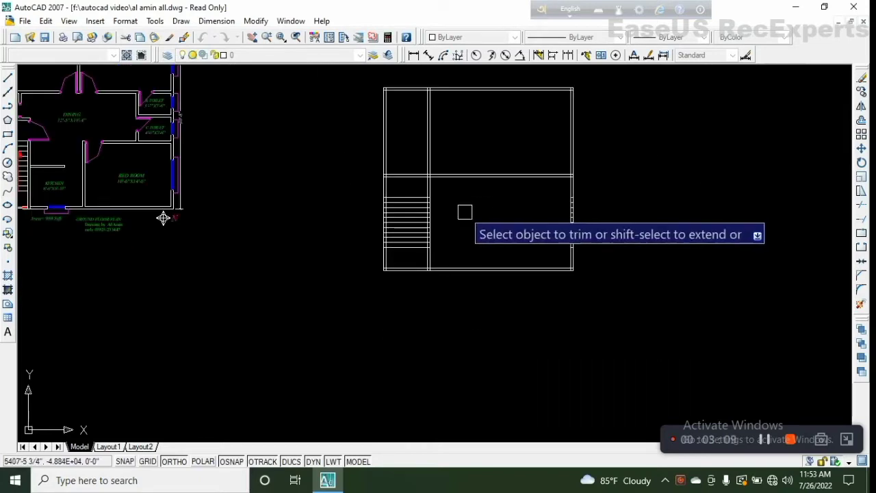
# Step: Trim away the stairwell wall's vertical lines above the landing's upper wall, following the reference plan's layout
pyautogui.moveTo(150, 268)
pyautogui.mouseDown(button='middle')
pyautogui.moveTo(262, 271)
pyautogui.moveTo(324, 291)
pyautogui.moveTo(304, 322)
pyautogui.mouseUp(button='middle')
pyautogui.scroll(5, 137, 161)
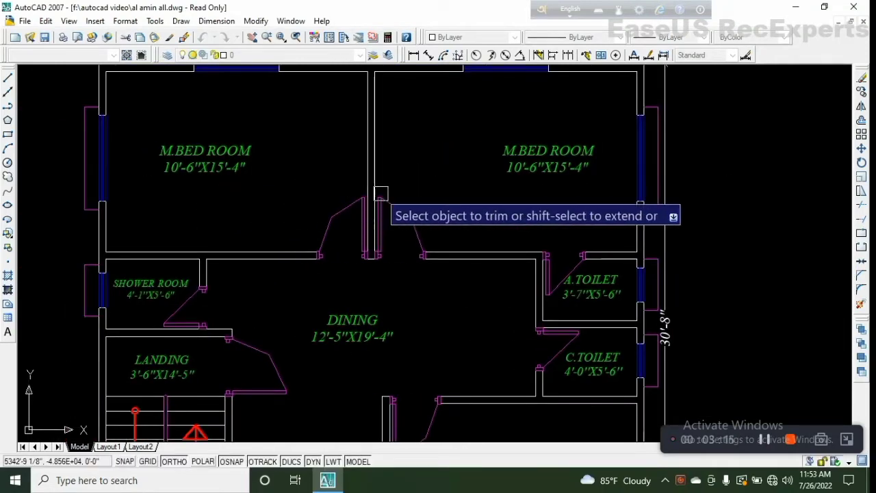
pyautogui.moveTo(380, 213); pyautogui.dragTo(375, 213, button='middle')
pyautogui.scroll(-6, 200, 182)
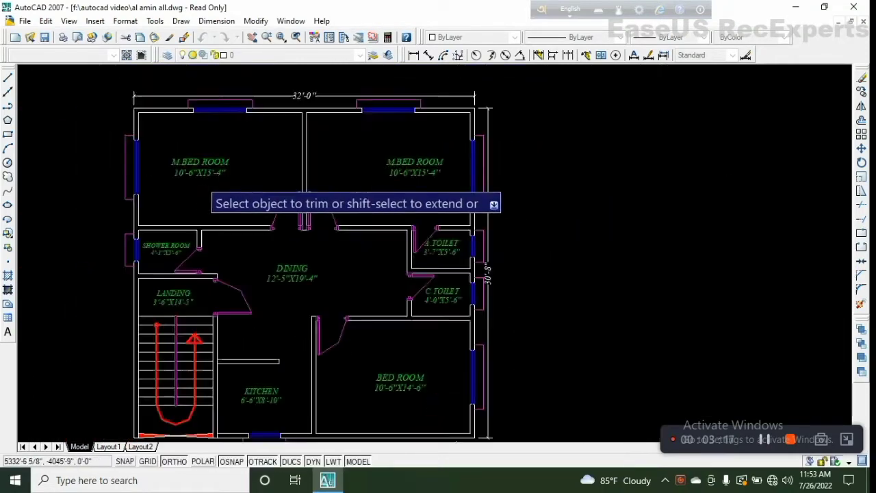
pyautogui.moveTo(457, 250)
pyautogui.mouseDown(button='middle')
pyautogui.moveTo(250, 208)
pyautogui.moveTo(343, 204)
pyautogui.mouseUp(button='middle')
pyautogui.scroll(2, 336, 210)
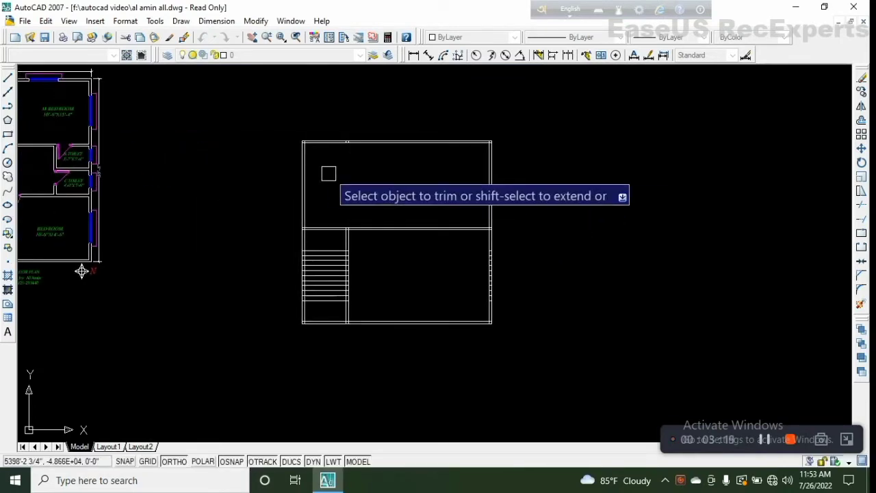
pyautogui.moveTo(435, 220); pyautogui.dragTo(466, 227, button='middle')
pyautogui.press('Escape')
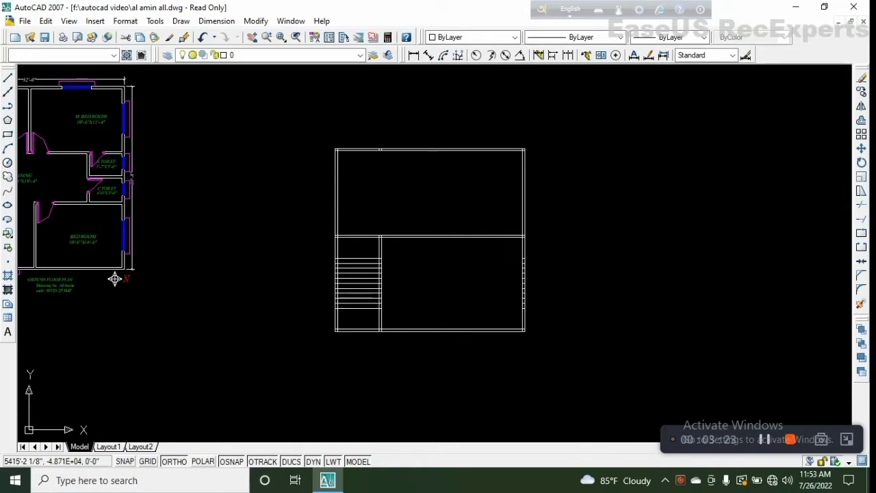
pyautogui.write('o')
pyautogui.press('Return')
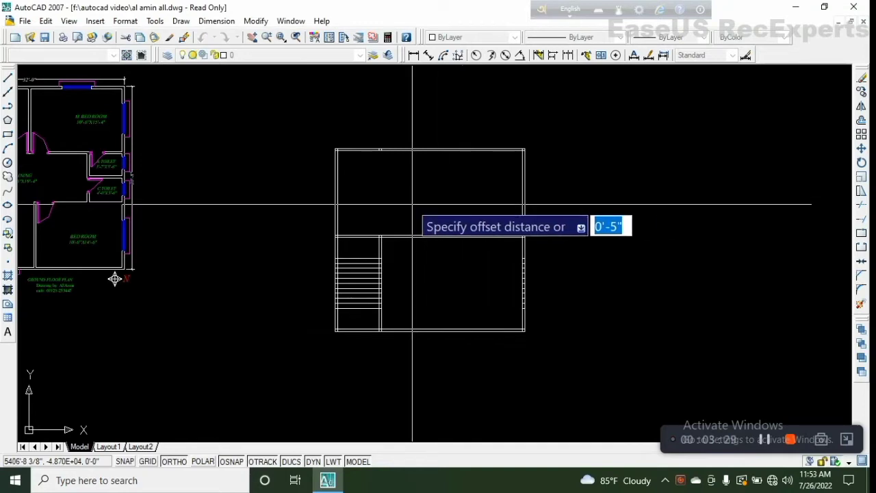
pyautogui.press('Escape')
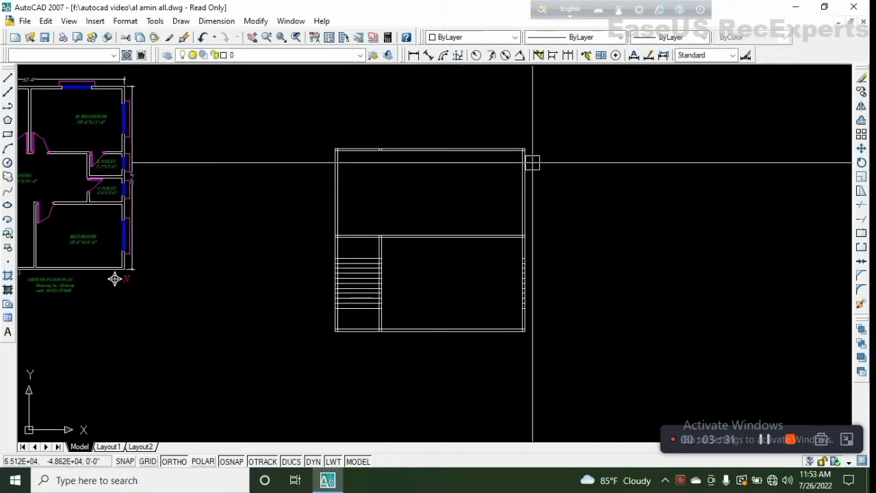
# Step: Offset the inner line of the top outer wall 10'6" downward to mark the master bedrooms' lower wall
pyautogui.click(861, 120)
pyautogui.moveTo(509, 175); pyautogui.dragTo(496, 186, button='middle')
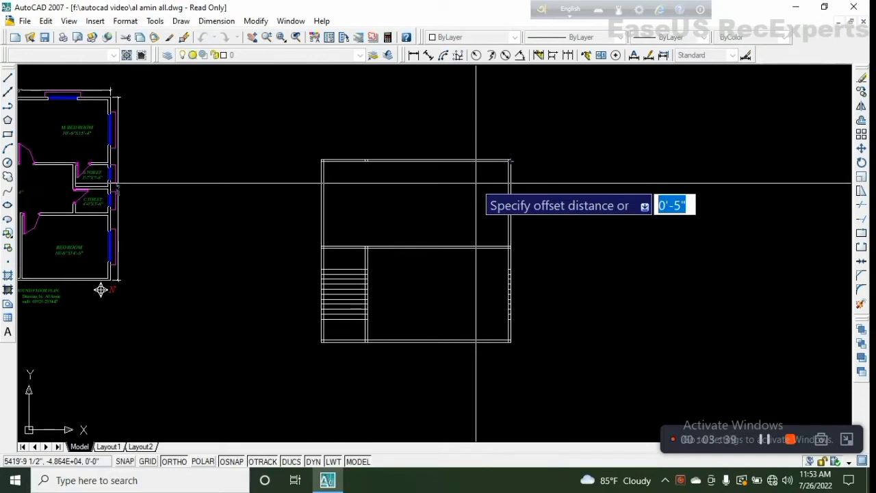
pyautogui.write('10')
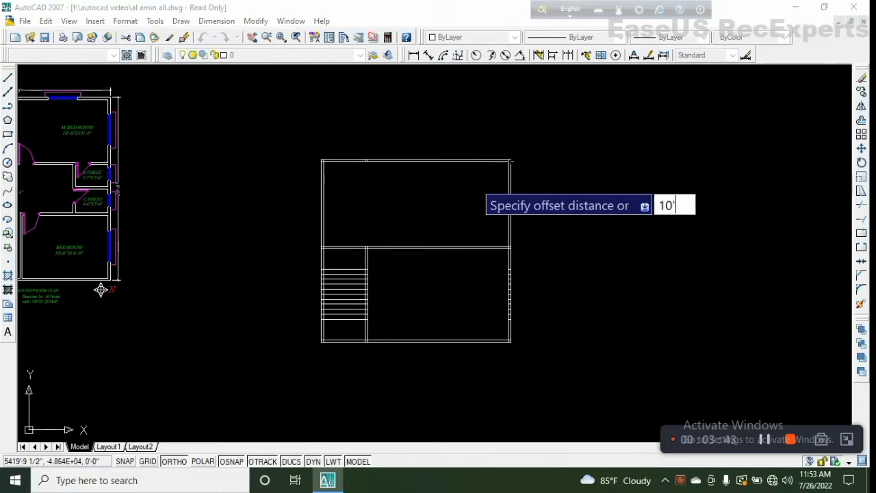
pyautogui.write("'6")
pyautogui.press('Return')
pyautogui.scroll(5, 399, 176)
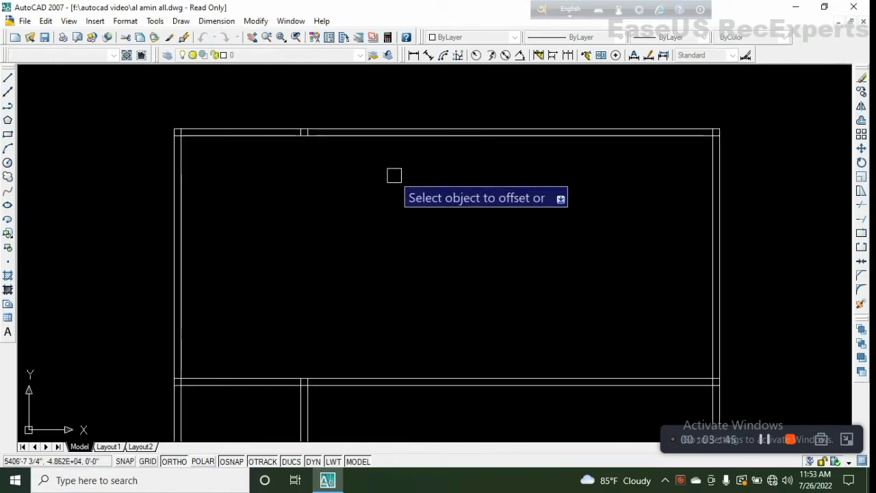
pyautogui.click(398, 133)
pyautogui.click(397, 139)
pyautogui.scroll(-2, 440, 256)
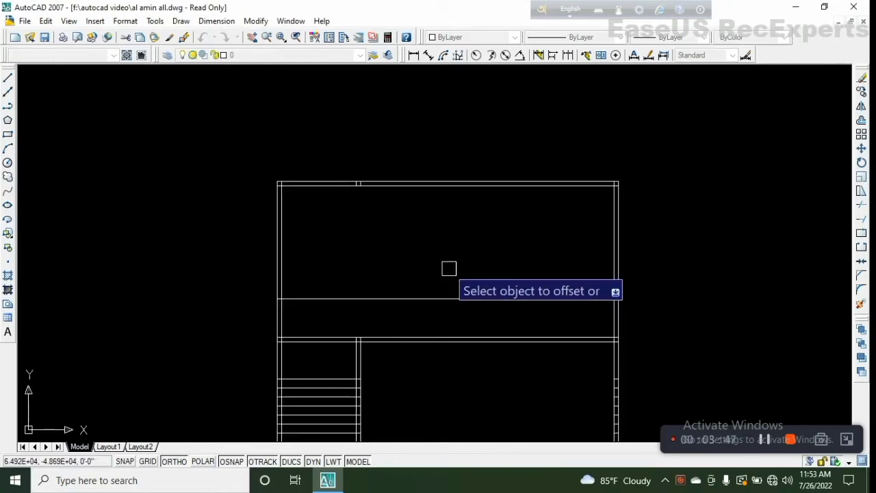
pyautogui.press('Escape')
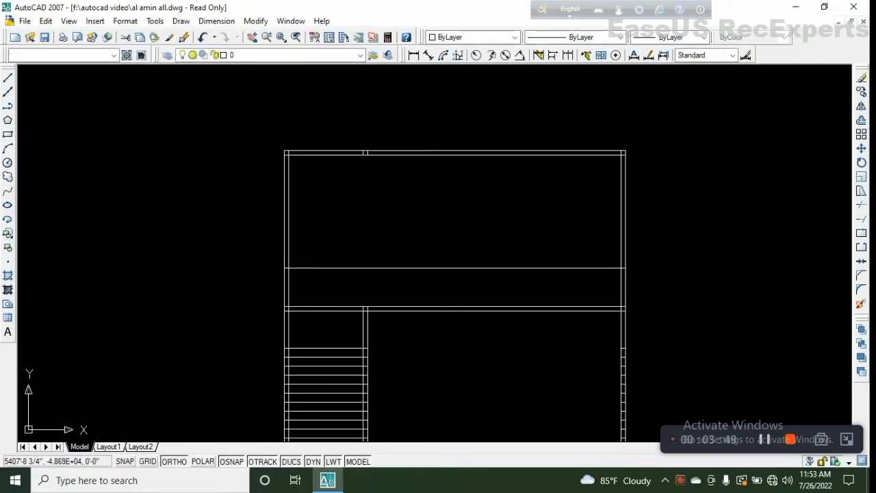
# Step: Offset the master bedrooms' lower wall line downward by the 5" wall thickness
pyautogui.write('o')
pyautogui.press('Return')
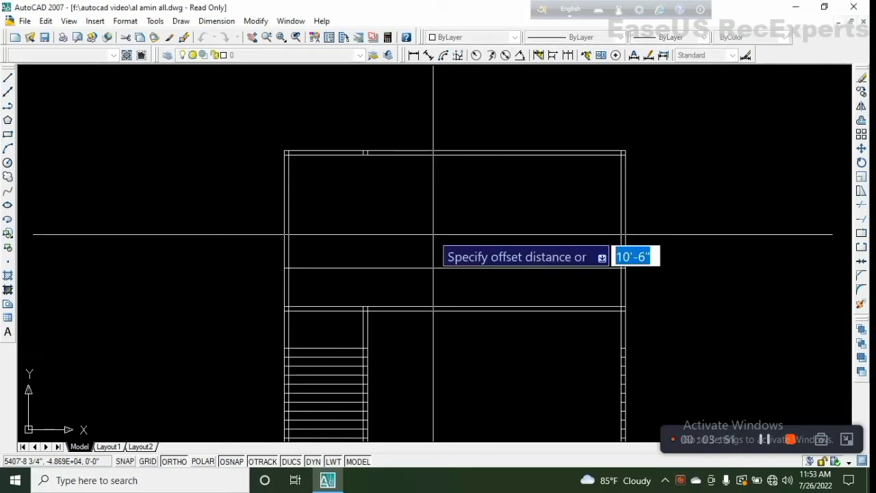
pyautogui.write('6')
pyautogui.press('Return')
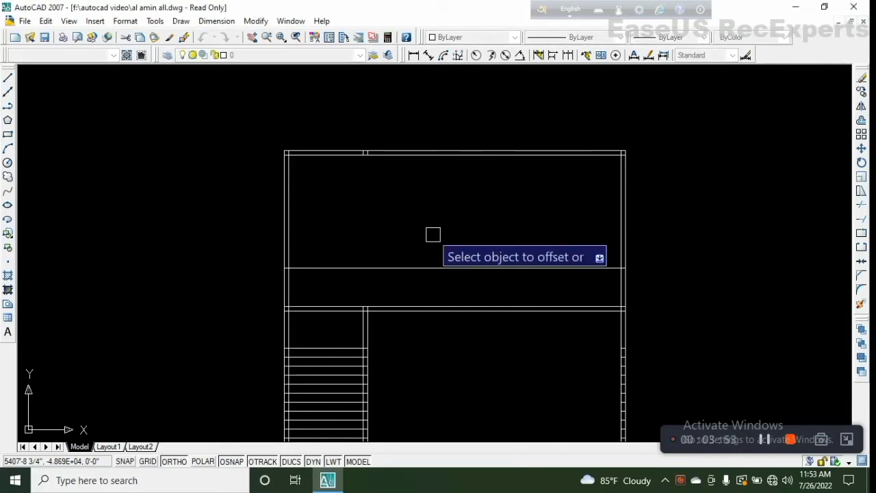
pyautogui.click(433, 268)
pyautogui.click(433, 285)
pyautogui.scroll(3, 434, 277)
pyautogui.moveTo(434, 277); pyautogui.dragTo(482, 221, button='middle')
pyautogui.scroll(-2, 481, 221)
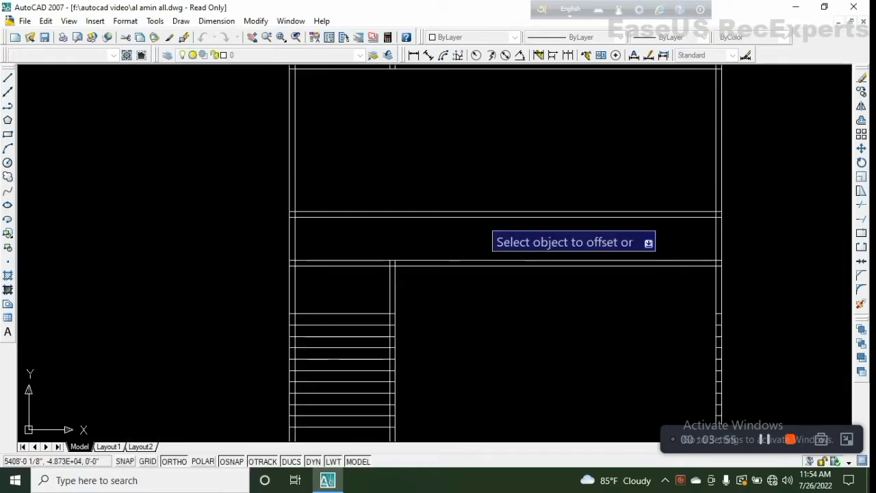
# Step: Draw a vertical line from the midpoint of the plan's top outer line to the midpoint of the bedroom wall's lower line
pyautogui.scroll(-1, 482, 221)
pyautogui.moveTo(47, 312); pyautogui.dragTo(483, 448, button='middle')
pyautogui.scroll(2, 272, 263)
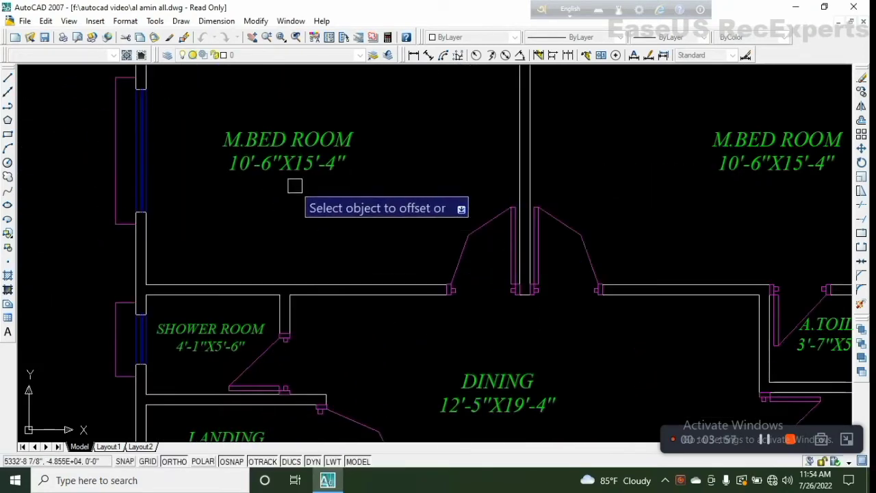
pyautogui.scroll(-3, 294, 186)
pyautogui.scroll(3, 504, 250)
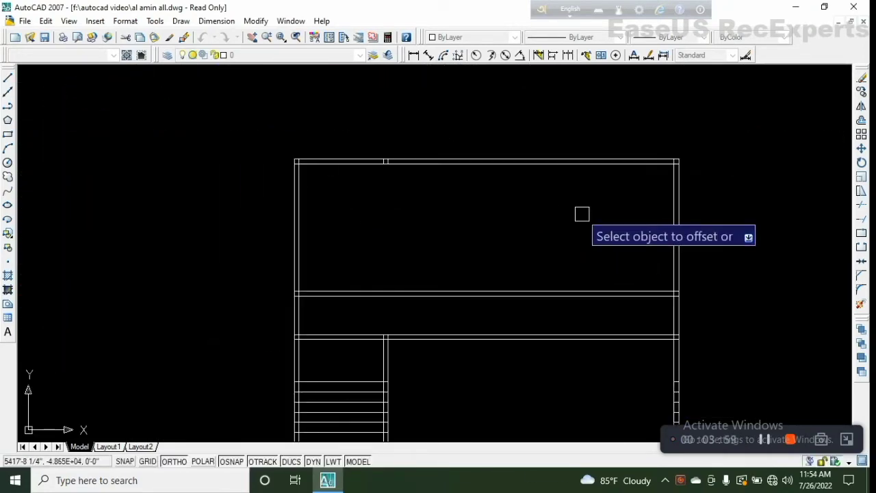
pyautogui.moveTo(581, 214); pyautogui.dragTo(545, 242, button='middle')
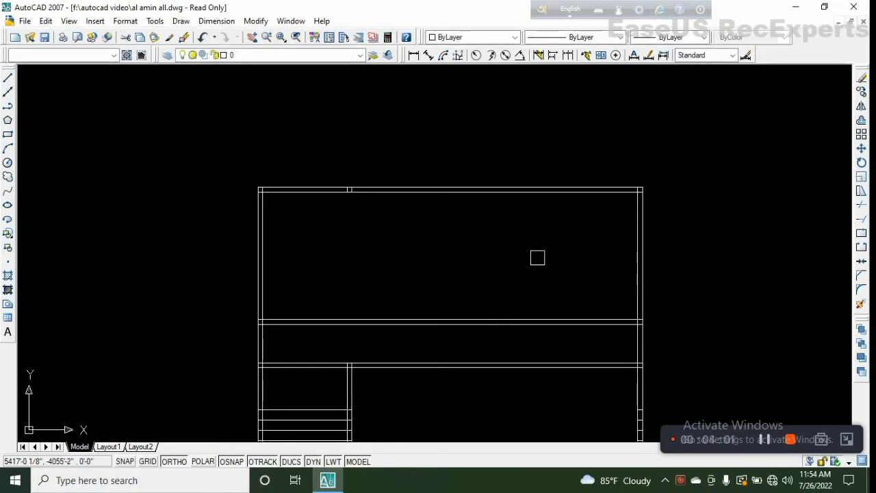
pyautogui.click(8, 79)
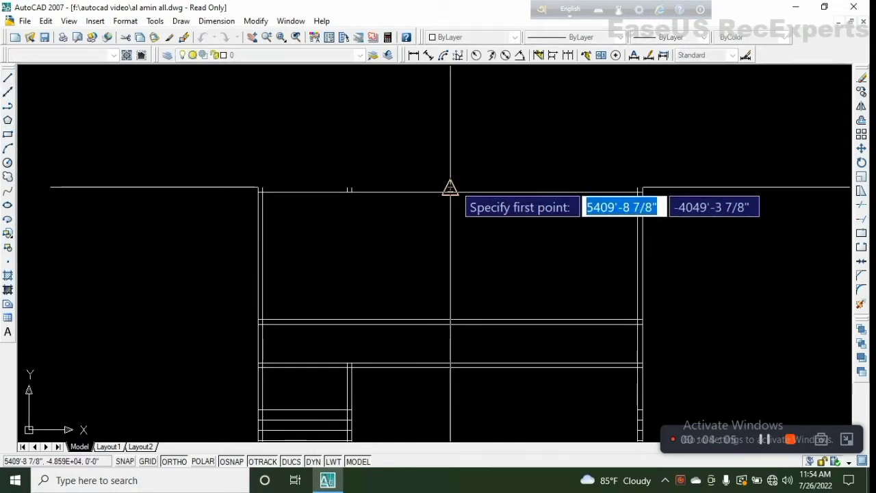
pyautogui.click(450, 192)
pyautogui.scroll(4, 449, 327)
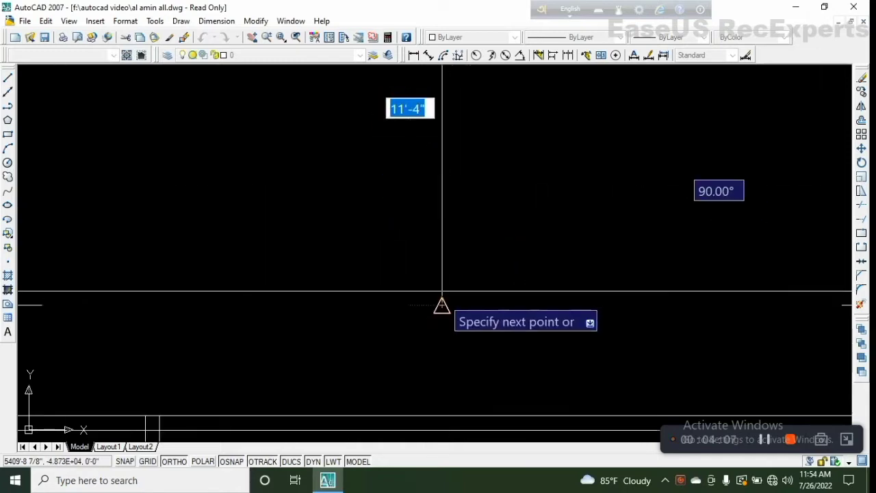
pyautogui.click(442, 303)
pyautogui.press('Escape')
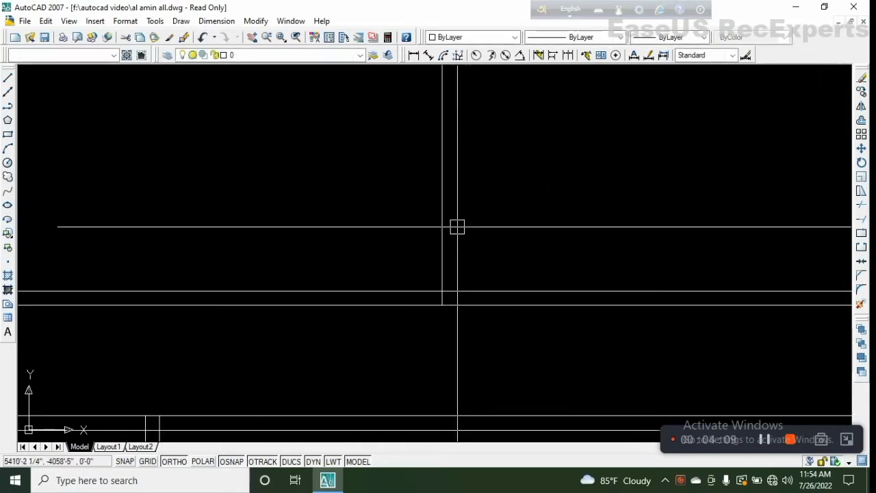
# Step: Offset the vertical centre line to both sides by half the 5" wall thickness to form the partition between the master bedrooms
pyautogui.scroll(-3, 457, 226)
pyautogui.moveTo(457, 227)
pyautogui.mouseDown(button='middle')
pyautogui.moveTo(457, 298)
pyautogui.moveTo(459, 279)
pyautogui.mouseUp(button='middle')
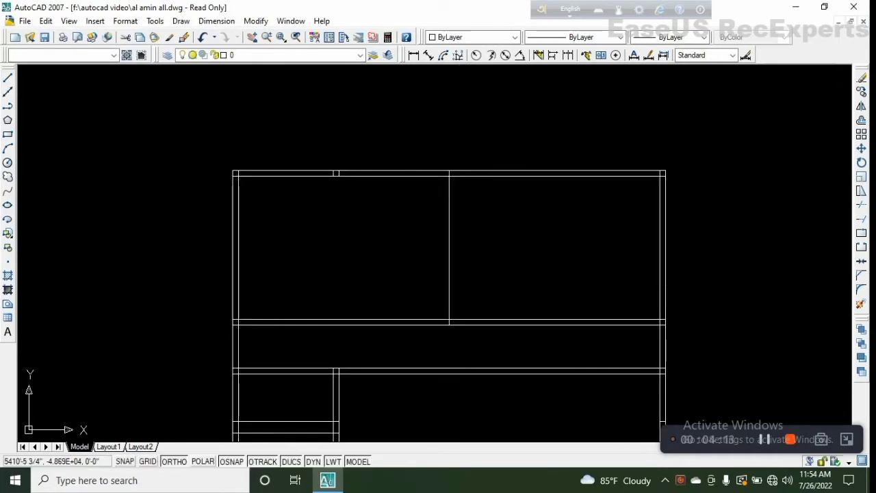
pyautogui.write('o')
pyautogui.press('Return')
pyautogui.write('2')
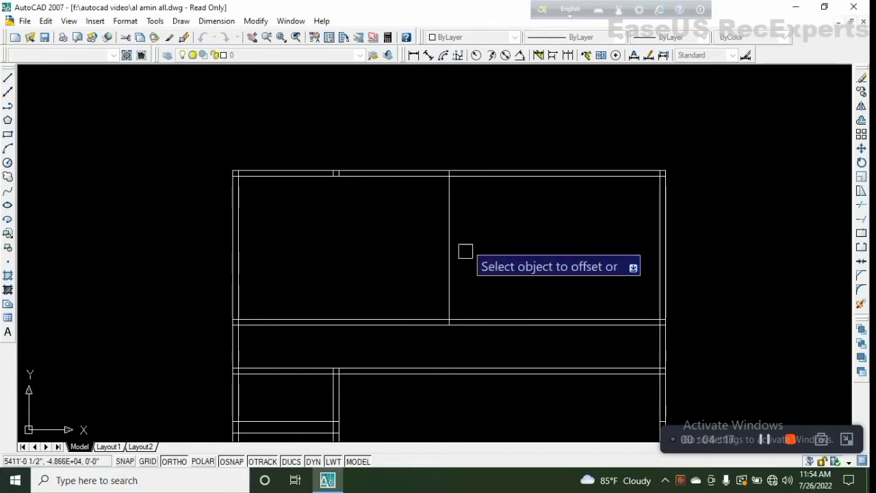
pyautogui.scroll(3, 460, 226)
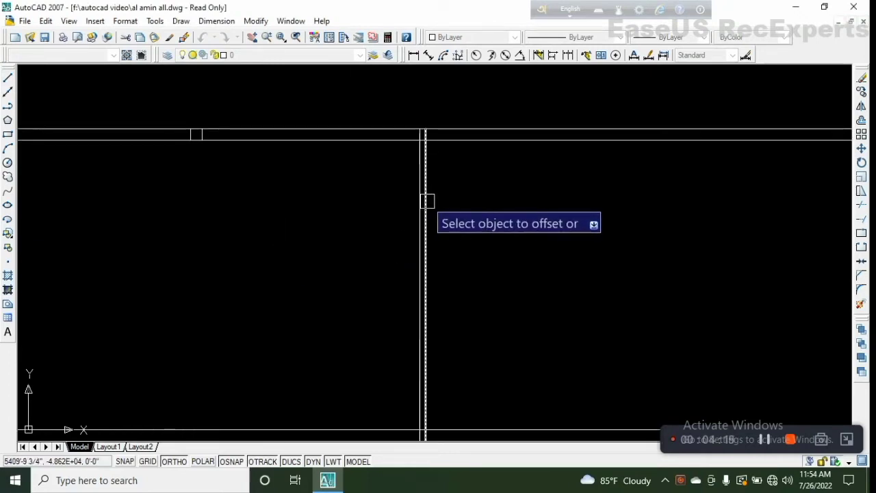
pyautogui.click(426, 201)
pyautogui.click(608, 250)
pyautogui.scroll(4, 404, 178)
pyautogui.moveTo(427, 179); pyautogui.dragTo(367, 300, button='middle')
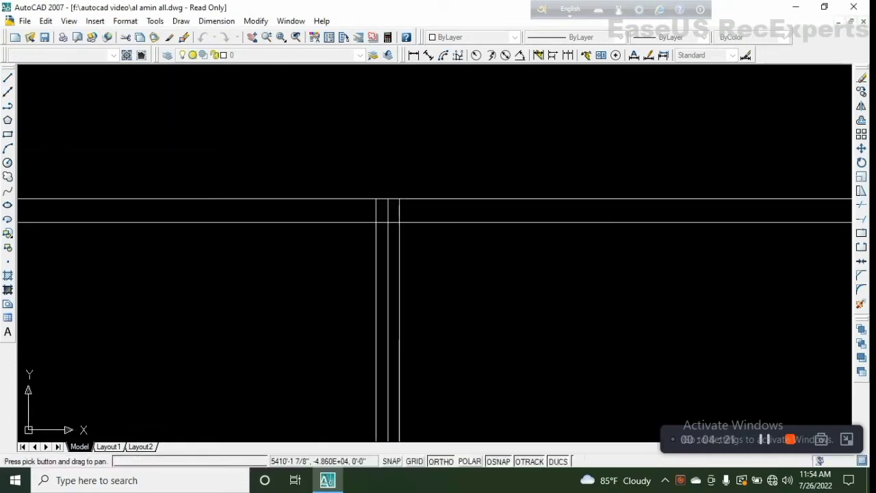
pyautogui.press('Escape')
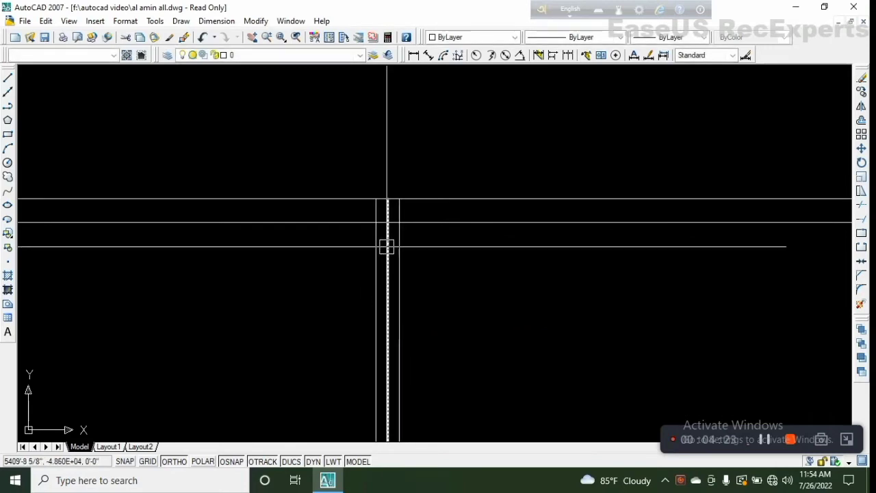
# Step: Erase the centre line between the two faces of the master bedroom partition
pyautogui.click(388, 245)
pyautogui.click(861, 78)
pyautogui.scroll(-3, 377, 105)
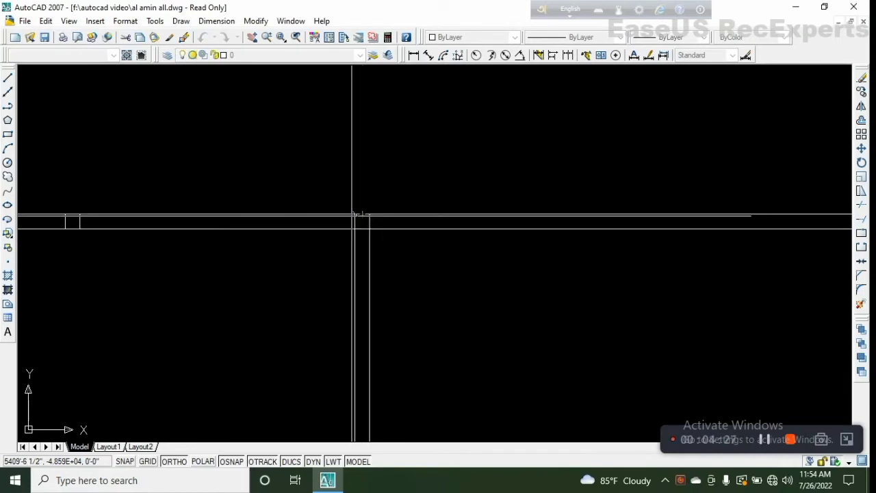
# Step: Check the thickness of the master bedroom partition with a linear dimension at the top wall, and delete the dimension
pyautogui.click(354, 214)
pyautogui.click(369, 214)
pyautogui.scroll(3, 372, 208)
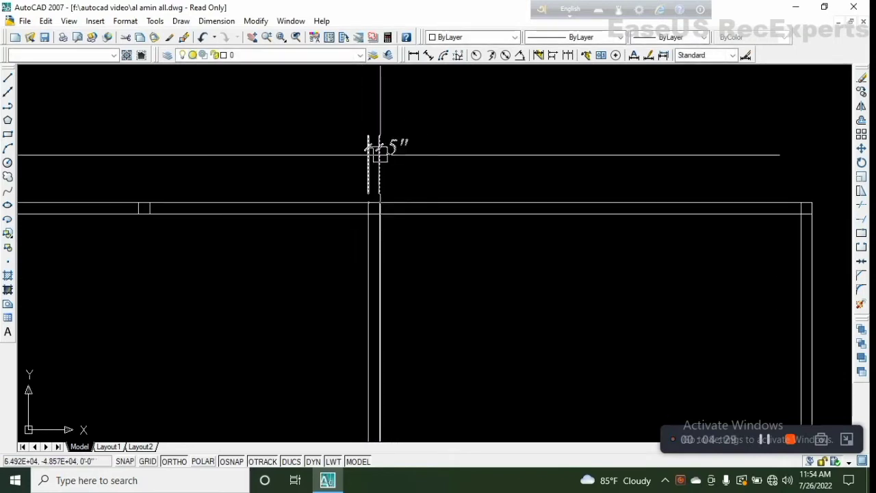
pyautogui.press('Delete')
pyautogui.scroll(-3, 385, 206)
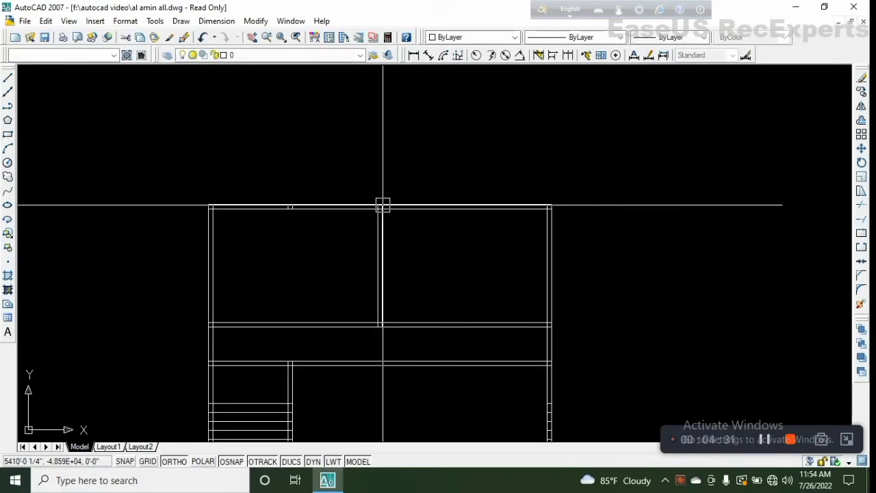
# Step: Erase the two short leftover vertical lines inside the top outer wall above the first master bedroom
pyautogui.moveTo(298, 270); pyautogui.dragTo(398, 284, button='middle')
pyautogui.scroll(5, 340, 235)
pyautogui.moveTo(609, 274); pyautogui.dragTo(551, 327, button='middle')
pyautogui.scroll(3, 578, 243)
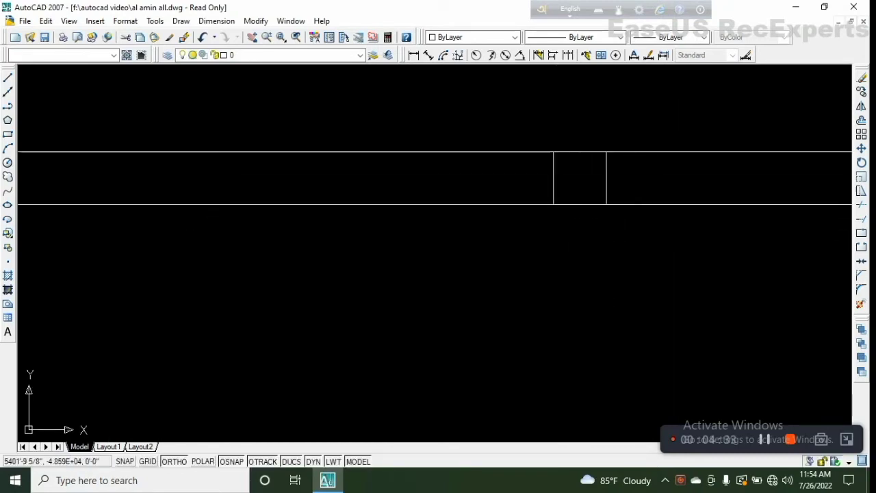
pyautogui.click(845, 186)
pyautogui.click(541, 208)
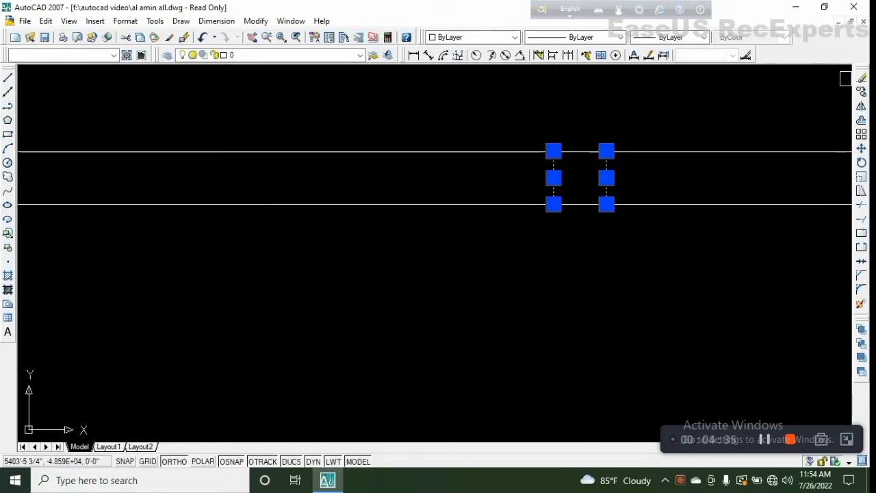
pyautogui.click(861, 80)
pyautogui.scroll(-5, 584, 194)
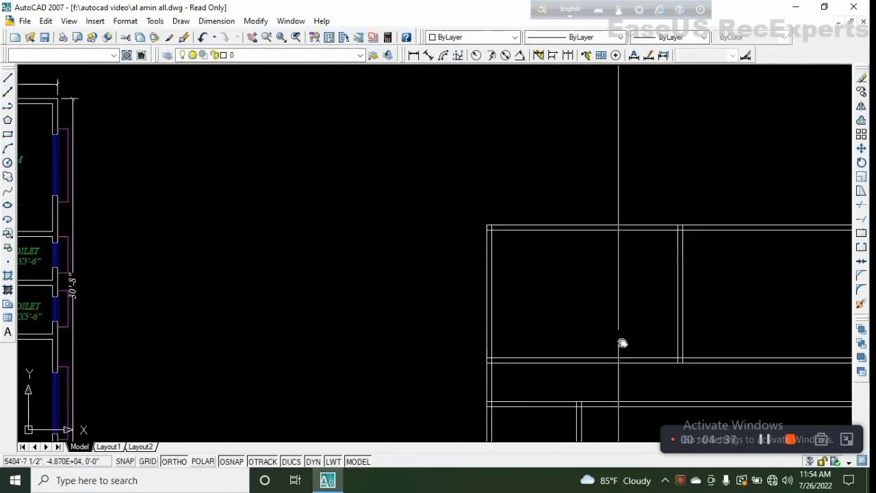
pyautogui.moveTo(622, 345); pyautogui.dragTo(494, 265, button='middle')
pyautogui.scroll(-2, 485, 266)
pyautogui.moveTo(258, 321); pyautogui.dragTo(221, 297, button='middle')
pyautogui.scroll(2, 487, 314)
pyautogui.moveTo(487, 314); pyautogui.dragTo(574, 314, button='middle')
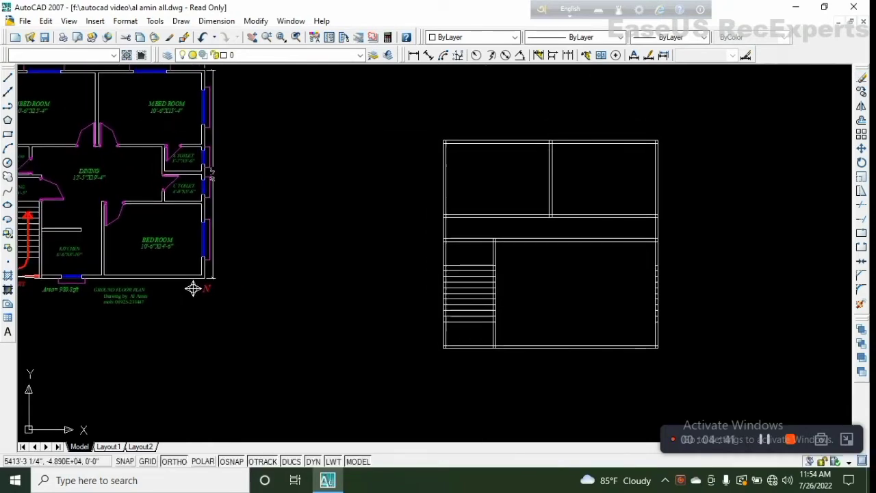
pyautogui.write('tr')
pyautogui.press('Return')
pyautogui.moveTo(574, 314); pyautogui.dragTo(617, 317, button='middle')
pyautogui.moveTo(237, 289); pyautogui.dragTo(226, 318, button='middle')
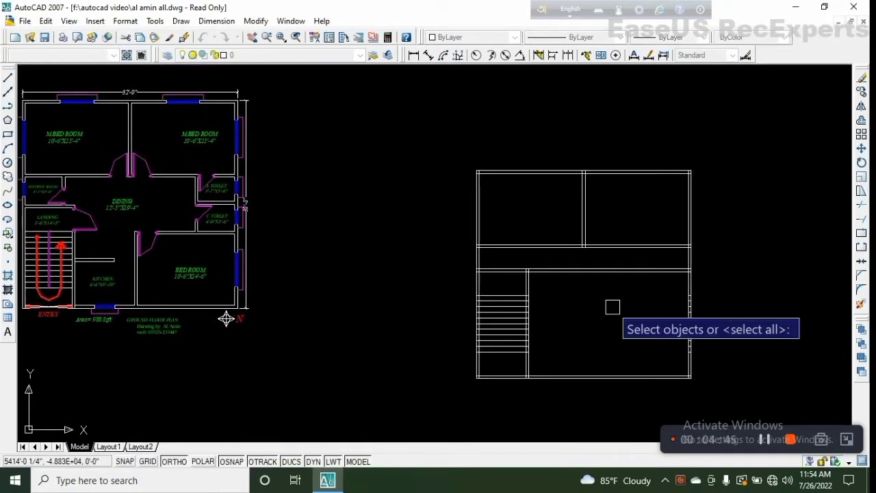
pyautogui.press('Escape')
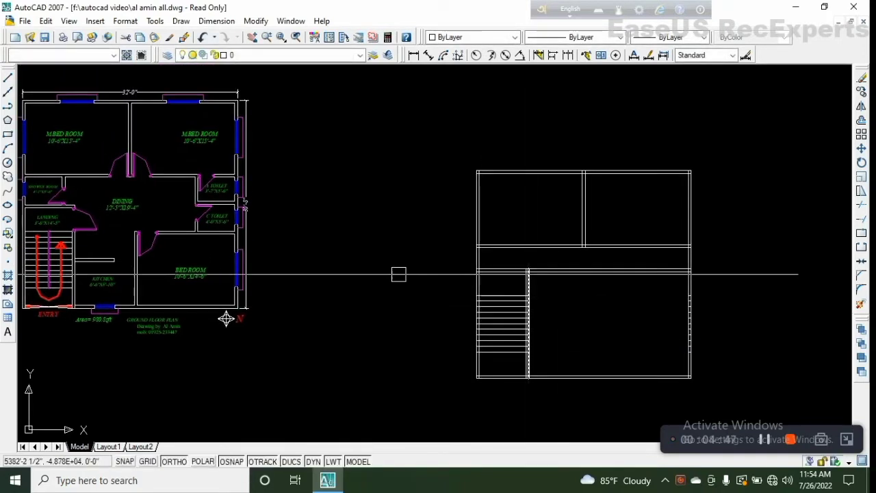
# Step: Check the BED ROOM size label in the reference plan
pyautogui.scroll(2, 244, 303)
pyautogui.moveTo(244, 303)
pyautogui.mouseDown(button='middle')
pyautogui.moveTo(239, 246)
pyautogui.moveTo(278, 244)
pyautogui.mouseUp(button='middle')
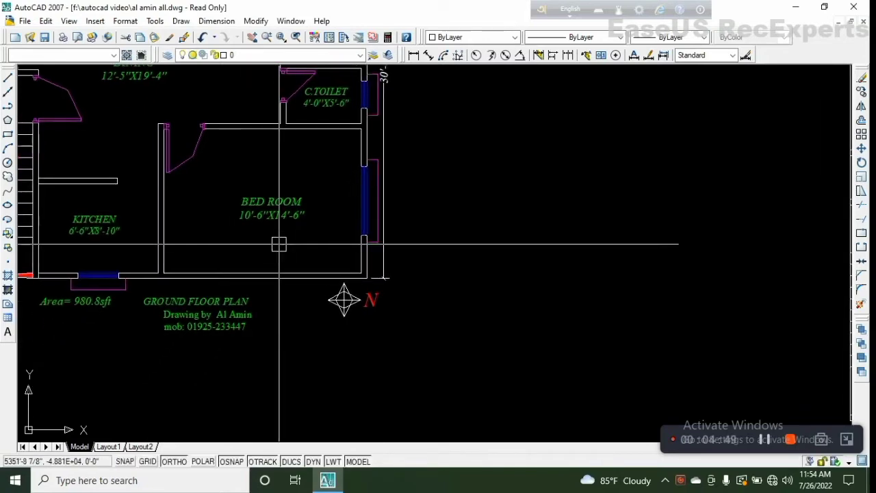
pyautogui.scroll(2, 278, 244)
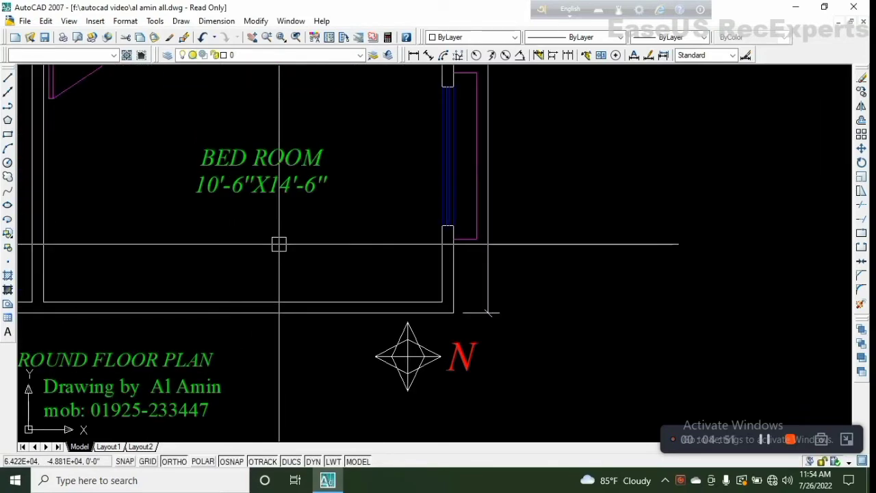
pyautogui.scroll(-1, 279, 243)
pyautogui.scroll(-1, 465, 268)
pyautogui.moveTo(466, 268)
pyautogui.mouseDown(button='middle')
pyautogui.moveTo(448, 276)
pyautogui.moveTo(249, 279)
pyautogui.mouseUp(button='middle')
pyautogui.moveTo(755, 298)
pyautogui.mouseDown(button='middle')
pyautogui.moveTo(457, 288)
pyautogui.moveTo(454, 262)
pyautogui.mouseUp(button='middle')
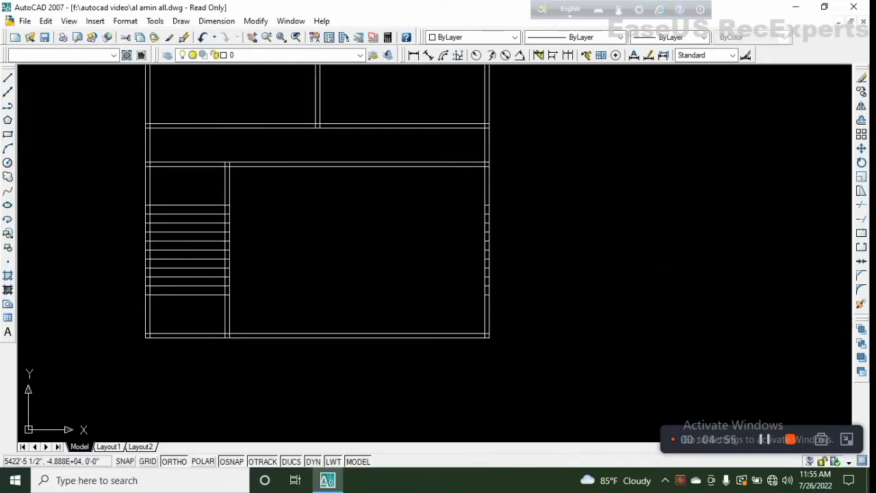
# Step: Trim the bottom wall's inner line where it crosses the stair wall
pyautogui.scroll(4, 230, 332)
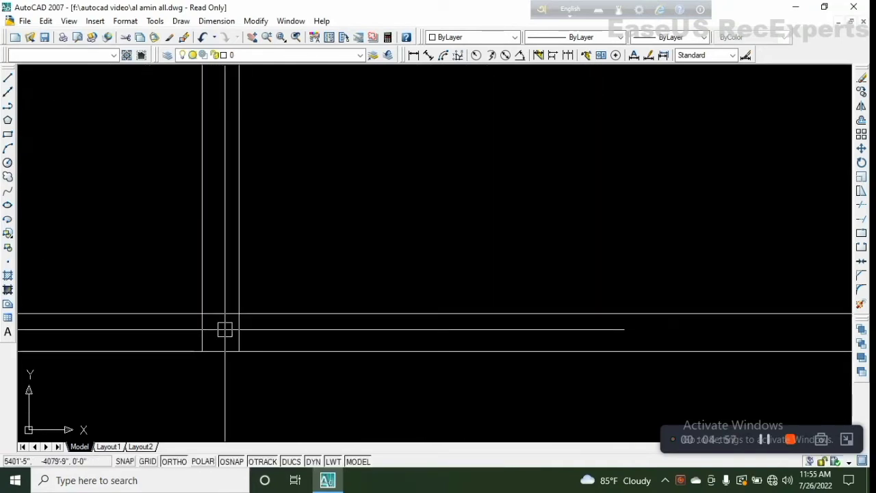
pyautogui.write('tr')
pyautogui.press('Return')
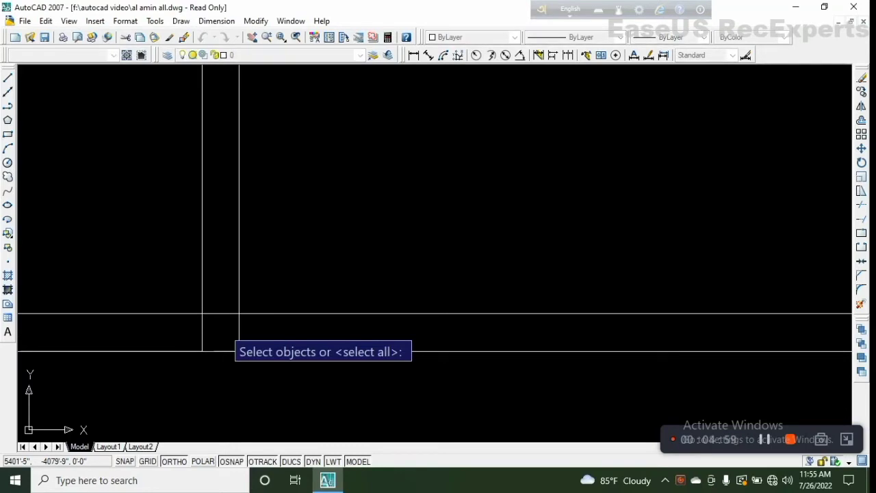
pyautogui.press('Return')
pyautogui.scroll(-5, 231, 307)
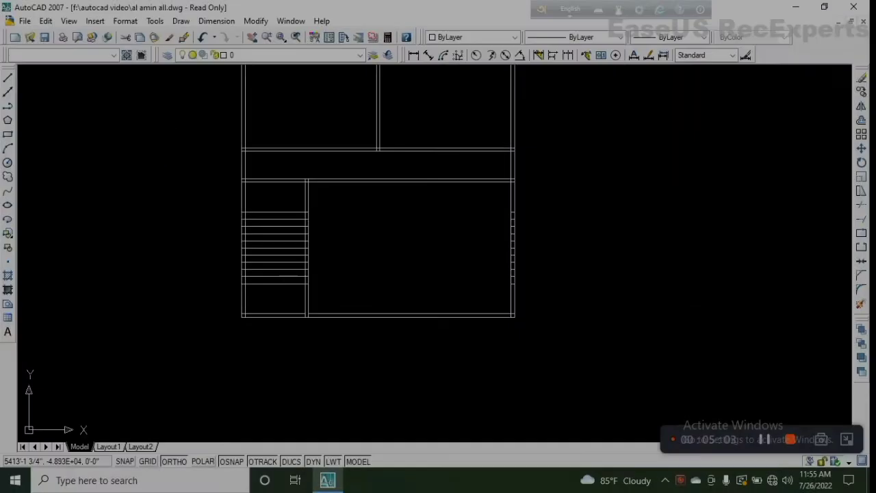
# Step: Offset the bottom wall's inner line upward by 10'-6" to mark the bedroom's upper edge
pyautogui.write('o')
pyautogui.press('Return')
pyautogui.write('1')
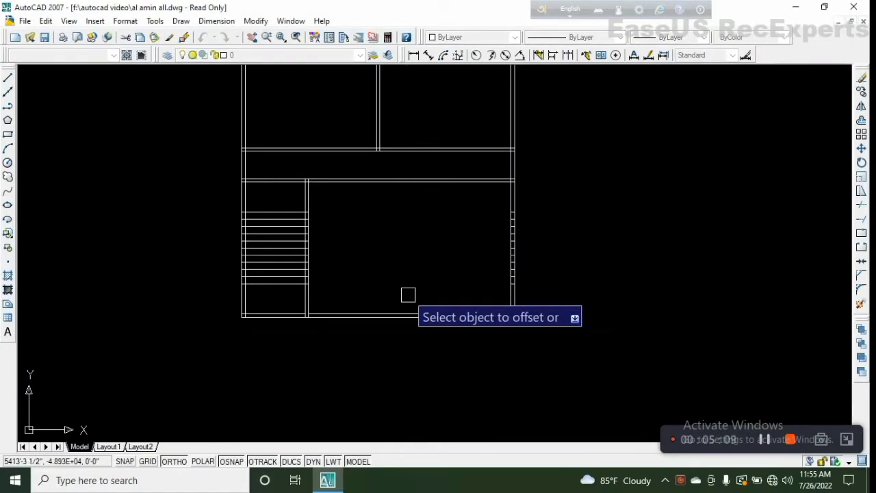
pyautogui.scroll(3, 408, 295)
pyautogui.click(408, 331)
pyautogui.click(405, 206)
pyautogui.scroll(-2, 403, 242)
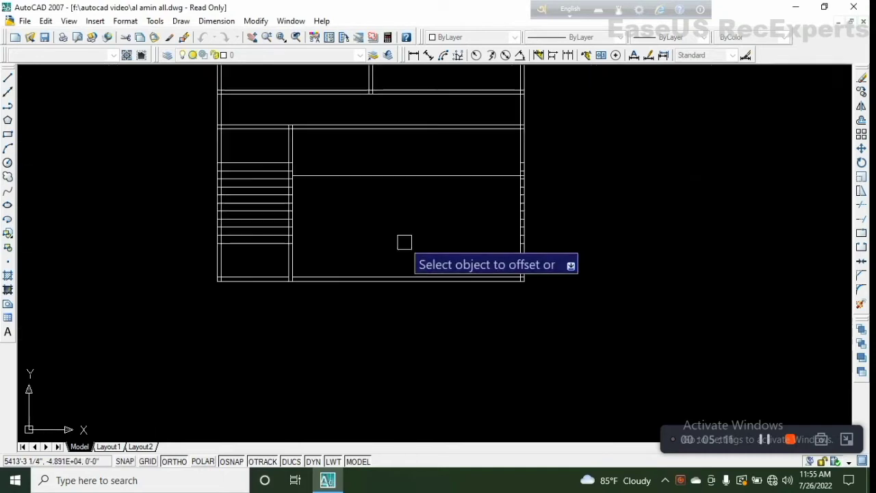
# Step: Look up the lower bedroom's length in the reference drawing and compare it with the new plan
pyautogui.moveTo(404, 242); pyautogui.dragTo(395, 344, button='middle')
pyautogui.scroll(3, 352, 265)
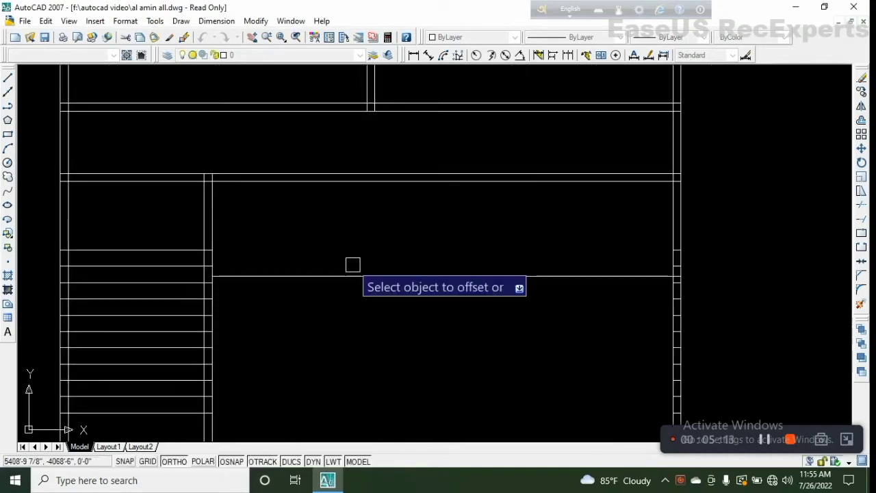
pyautogui.click(352, 276)
pyautogui.scroll(-4, 446, 283)
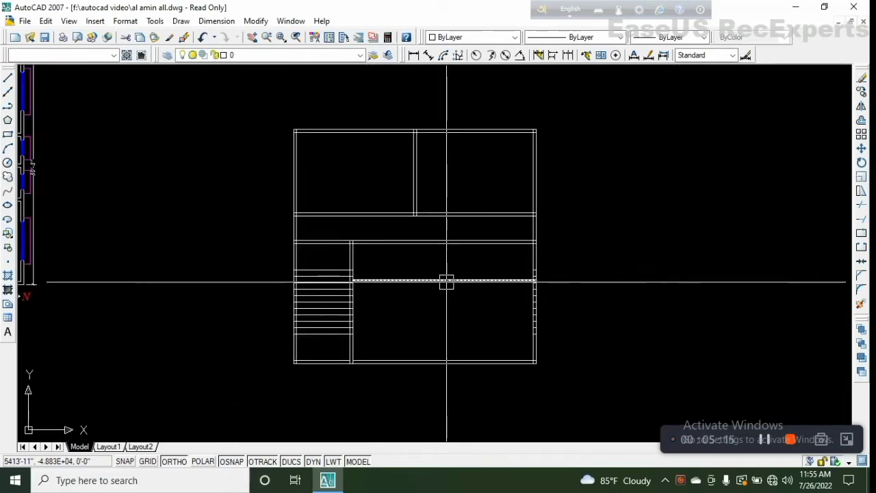
pyautogui.moveTo(445, 283); pyautogui.dragTo(597, 254, button='middle')
pyautogui.scroll(5, 150, 230)
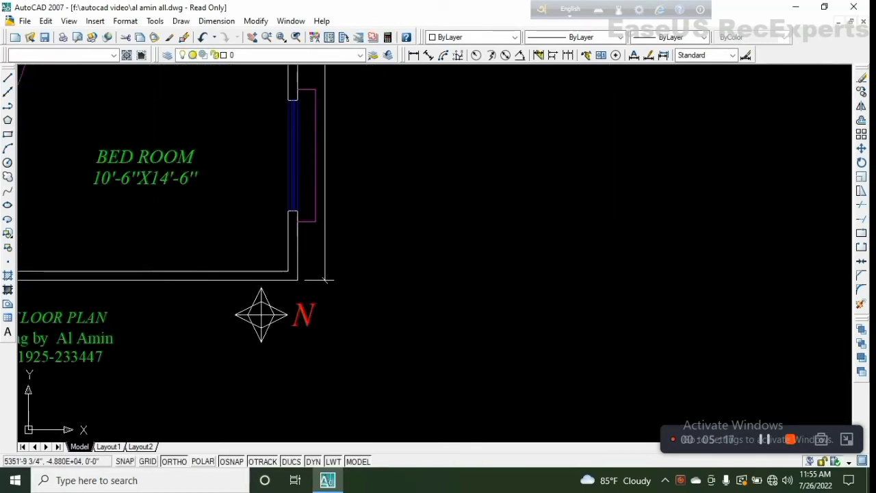
pyautogui.scroll(-6, 163, 216)
pyautogui.moveTo(554, 272); pyautogui.dragTo(506, 277, button='middle')
pyautogui.scroll(5, 371, 264)
pyautogui.scroll(-4, 503, 266)
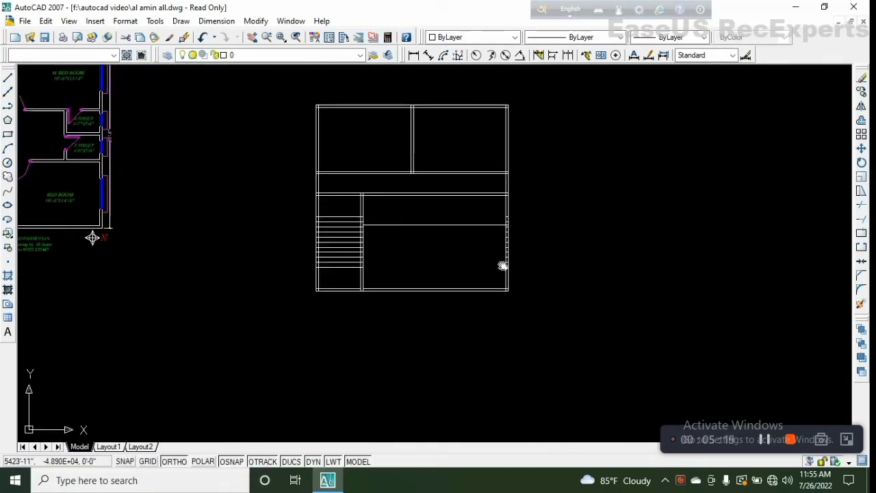
# Step: Offset the right outer wall's inner line leftward by 14'-6" to mark the bedroom's left edge
pyautogui.write('o')
pyautogui.press('Return')
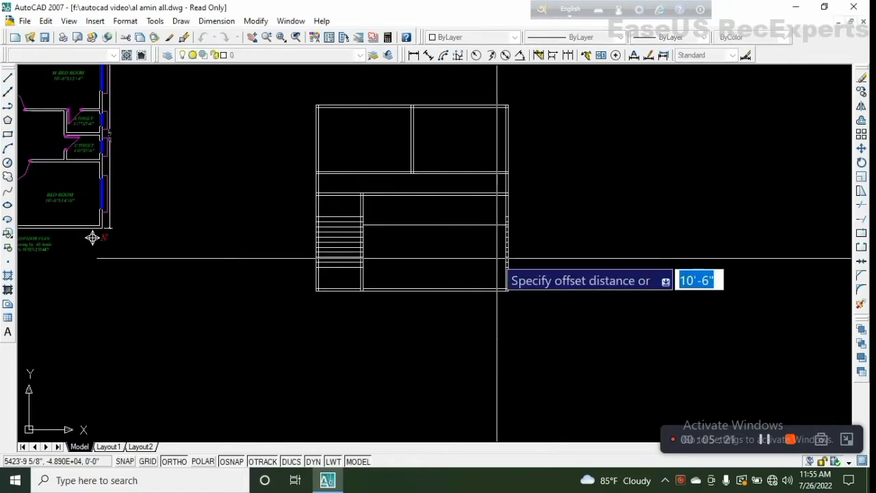
pyautogui.write('14')
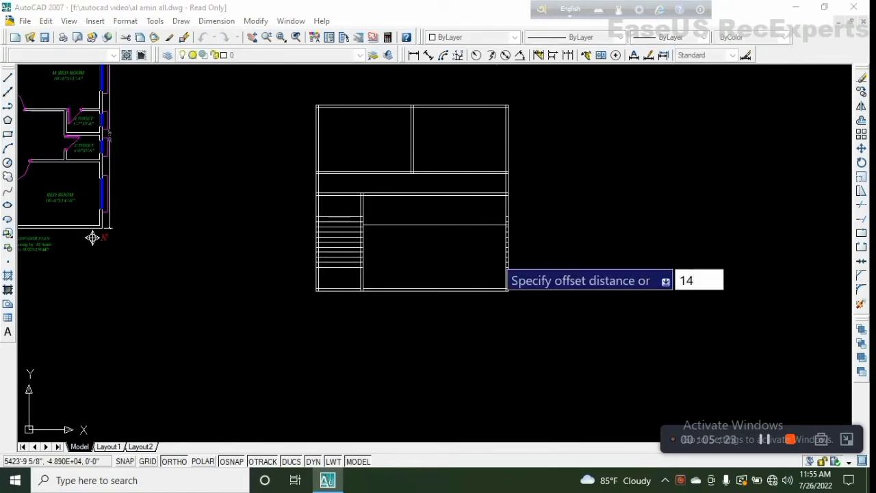
pyautogui.press('Return')
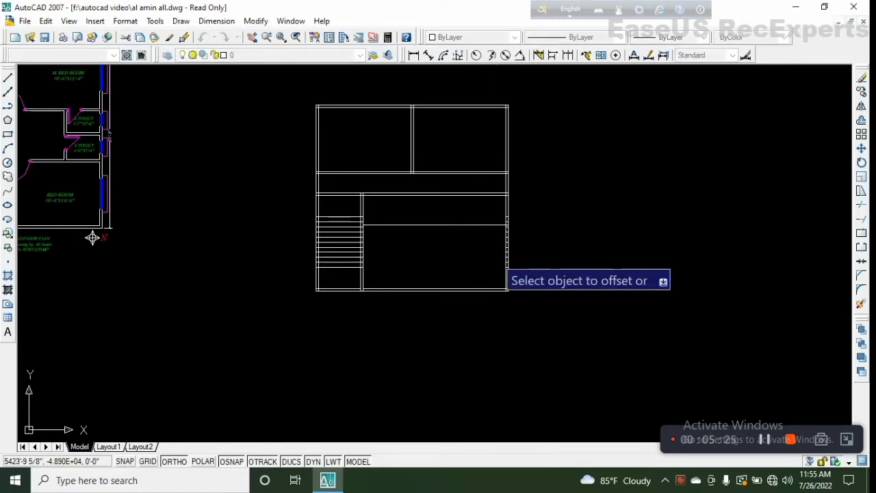
pyautogui.scroll(5, 502, 231)
pyautogui.click(515, 230)
pyautogui.click(315, 275)
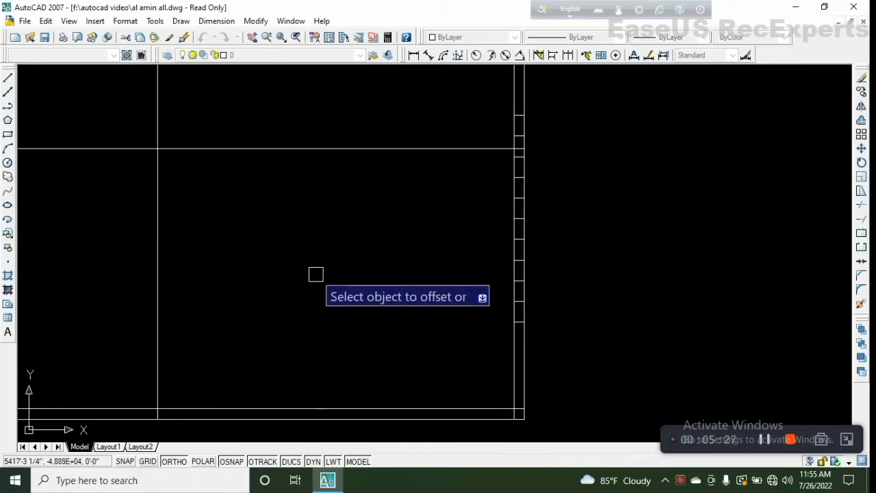
pyautogui.scroll(-4, 316, 274)
pyautogui.scroll(3, 257, 293)
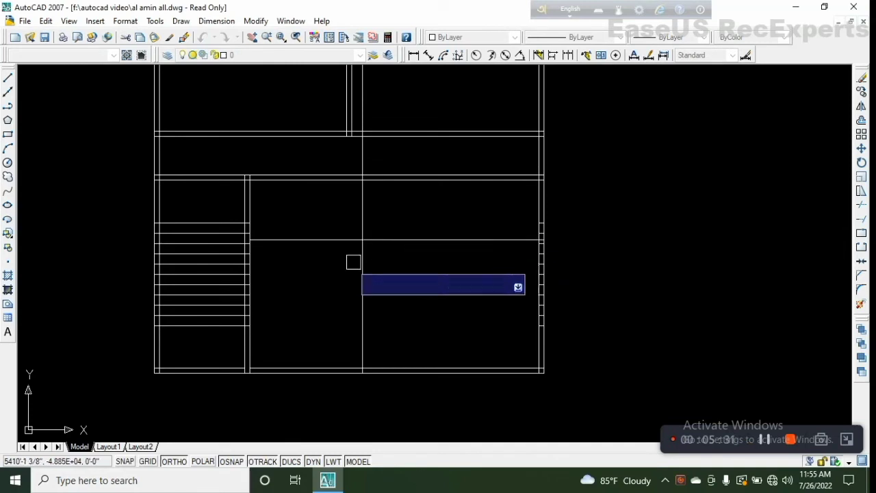
pyautogui.moveTo(352, 262); pyautogui.dragTo(365, 266, button='middle')
pyautogui.press('Escape')
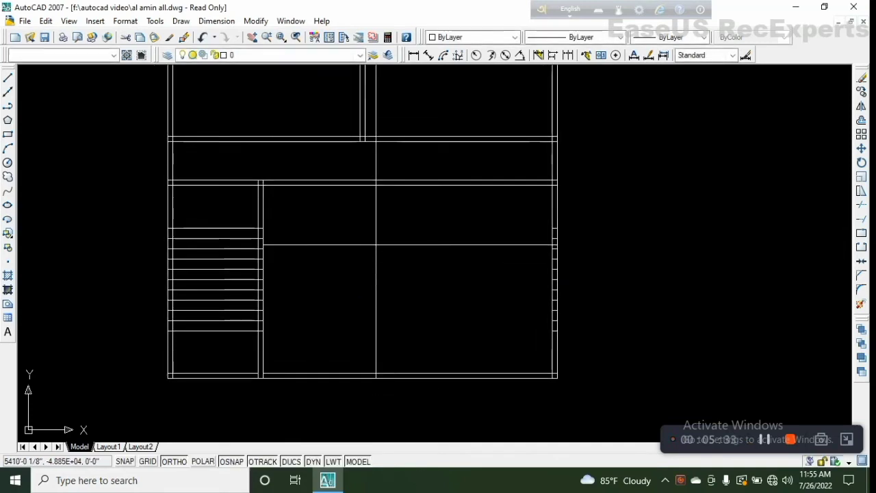
pyautogui.press('BackSpace')
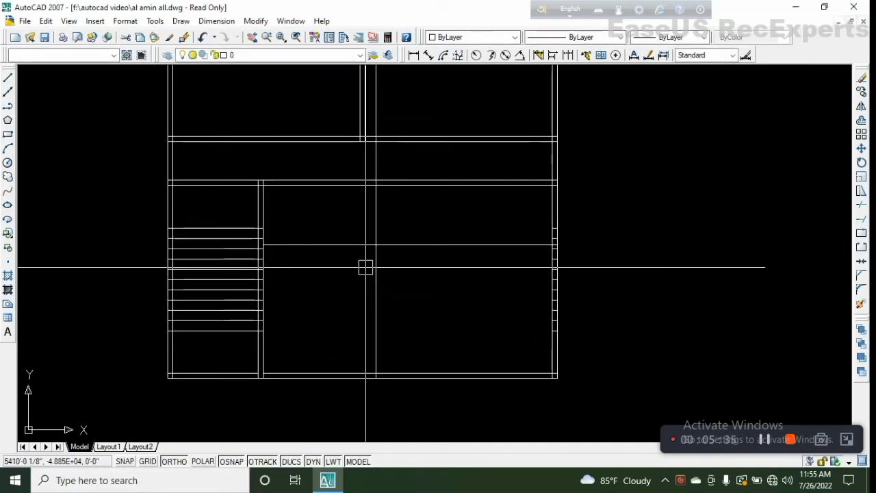
# Step: Offset the bedroom's left line leftward and its upper line upward by the 5" wall thickness
pyautogui.write('o')
pyautogui.press('Return')
pyautogui.write('5')
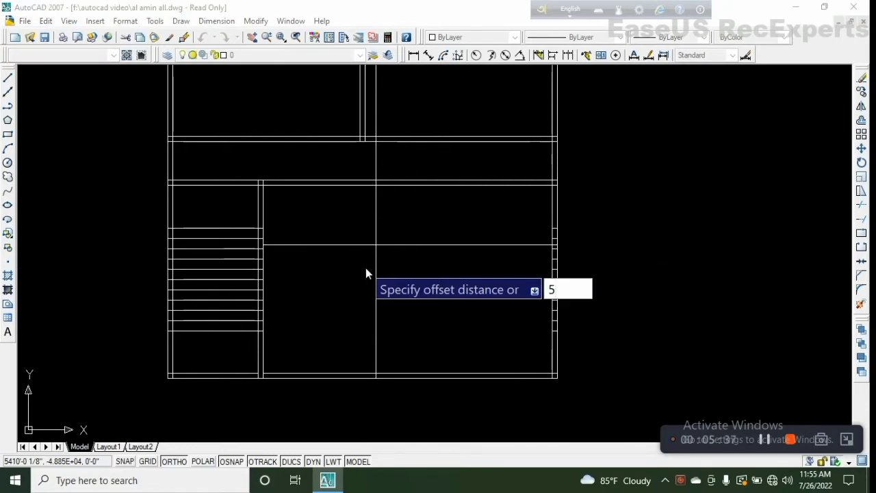
pyautogui.press('Return')
pyautogui.click(375, 268)
pyautogui.click(270, 314)
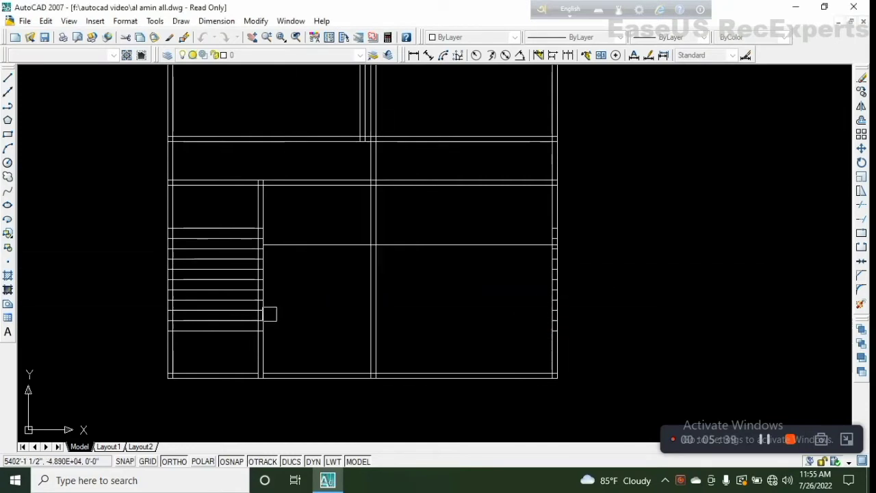
pyautogui.click(294, 244)
pyautogui.click(335, 273)
pyautogui.scroll(2, 274, 212)
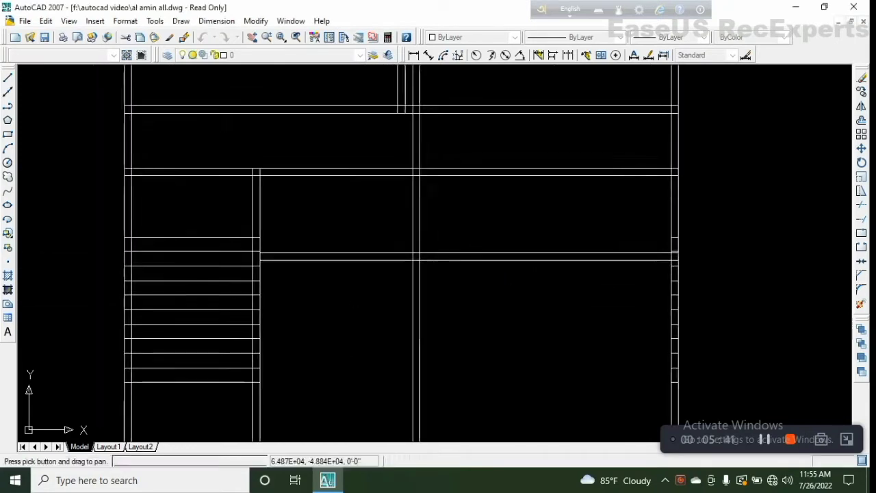
pyautogui.scroll(-4, 364, 303)
pyautogui.press('Escape')
# Step: Trim the bedroom wall lines that run on toward the stair wall and up to the landing wall, leaving the room's corner
pyautogui.write('tr')
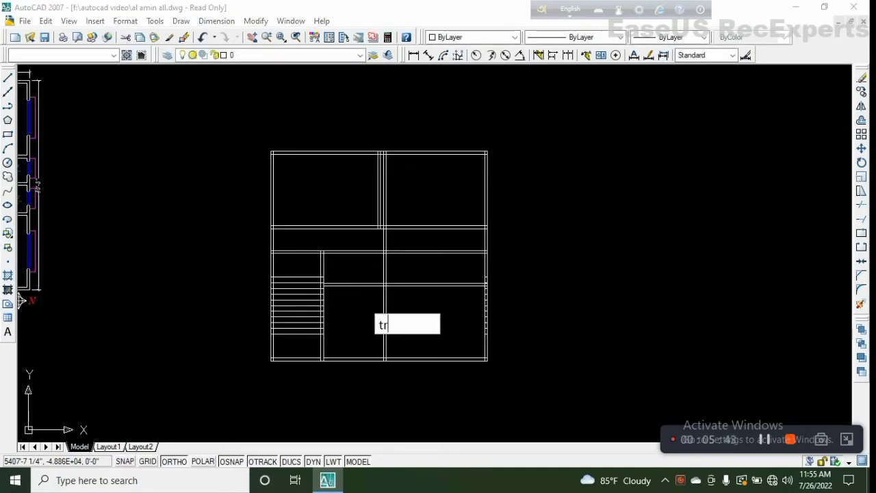
pyautogui.press('Return')
pyautogui.scroll(3, 386, 269)
pyautogui.press('Return')
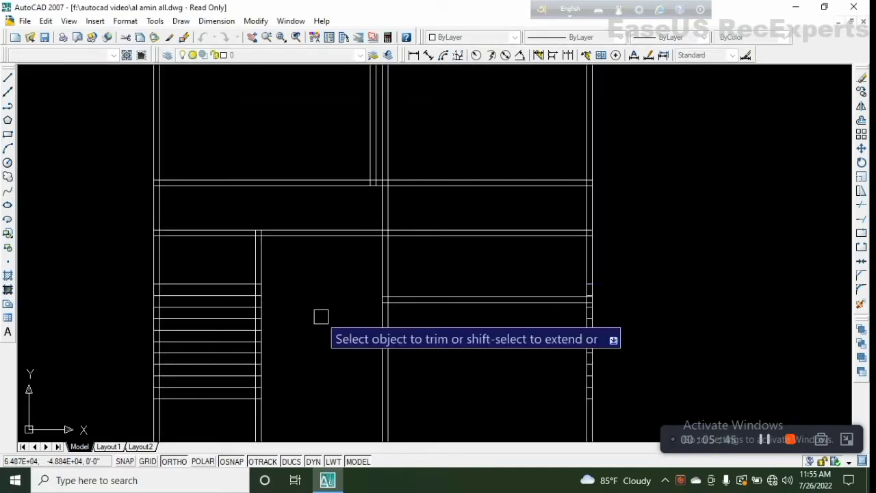
pyautogui.click(408, 263)
pyautogui.click(365, 260)
pyautogui.scroll(4, 410, 253)
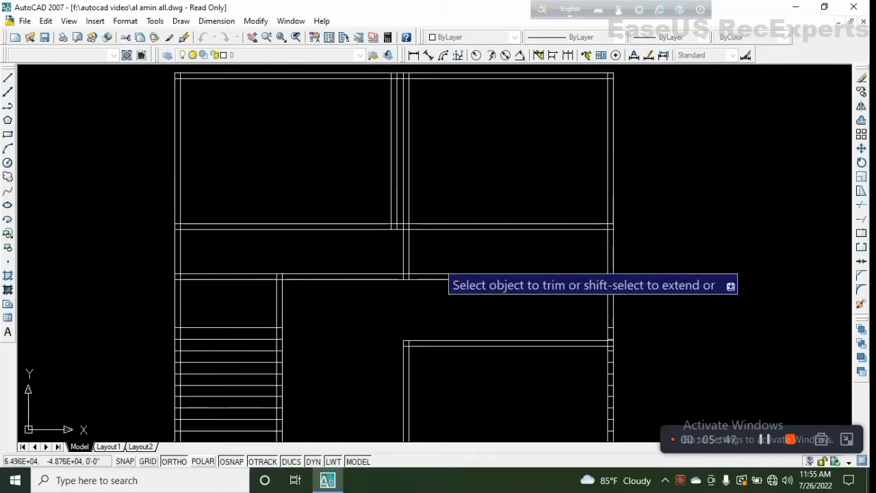
# Step: Erase the two leftover vertical line pieces running from the landing wall up through the second master bedroom
pyautogui.click(414, 252)
pyautogui.click(342, 263)
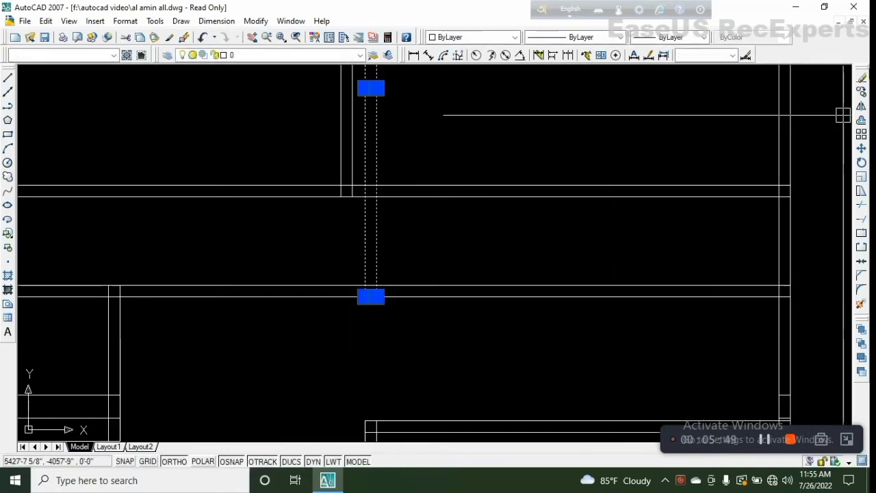
pyautogui.scroll(-6, 406, 252)
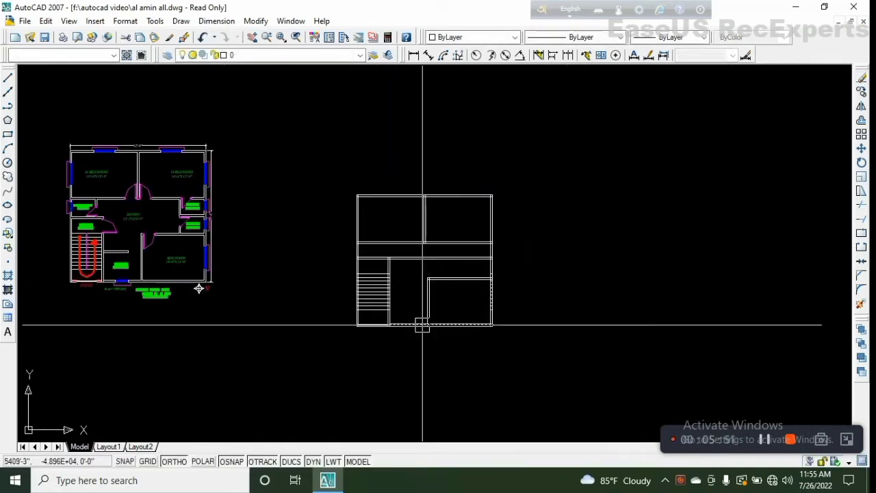
# Step: Examine the kitchen's dimensions and its partition wall in the reference ground floor plan
pyautogui.scroll(5, 236, 274)
pyautogui.scroll(-5, 279, 350)
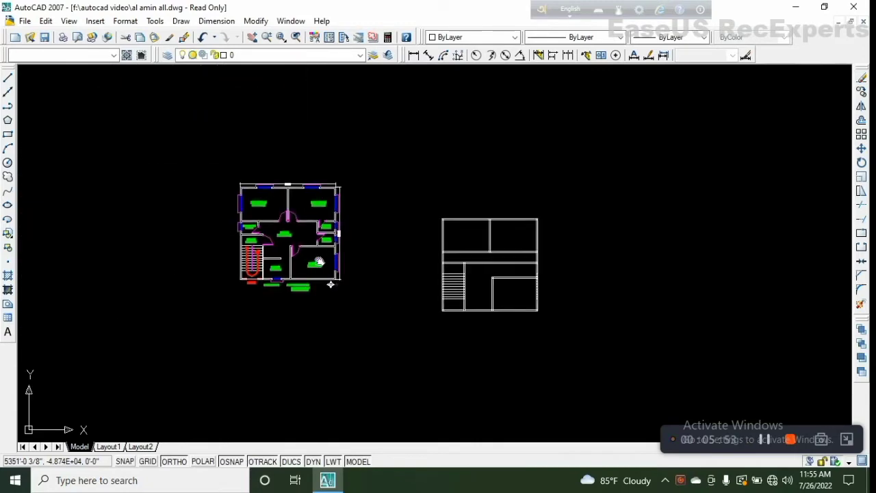
pyautogui.scroll(3, 329, 284)
pyautogui.scroll(5, 364, 316)
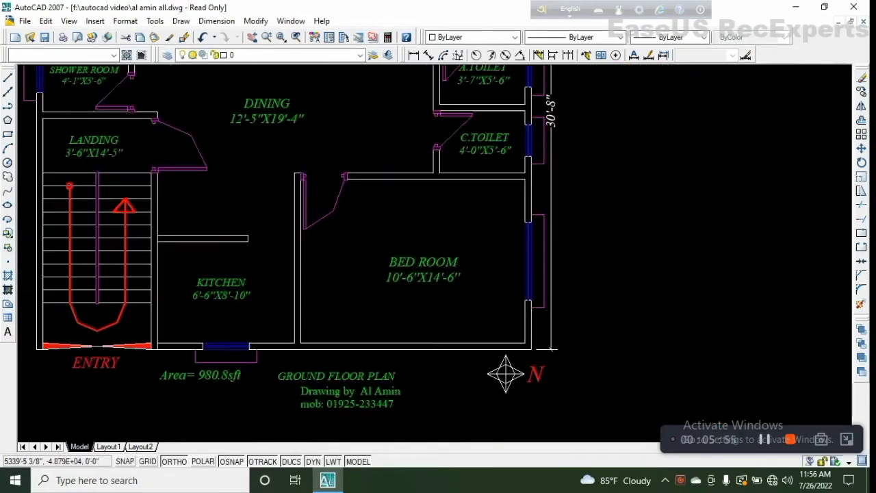
pyautogui.moveTo(264, 289); pyautogui.dragTo(364, 255, button='middle')
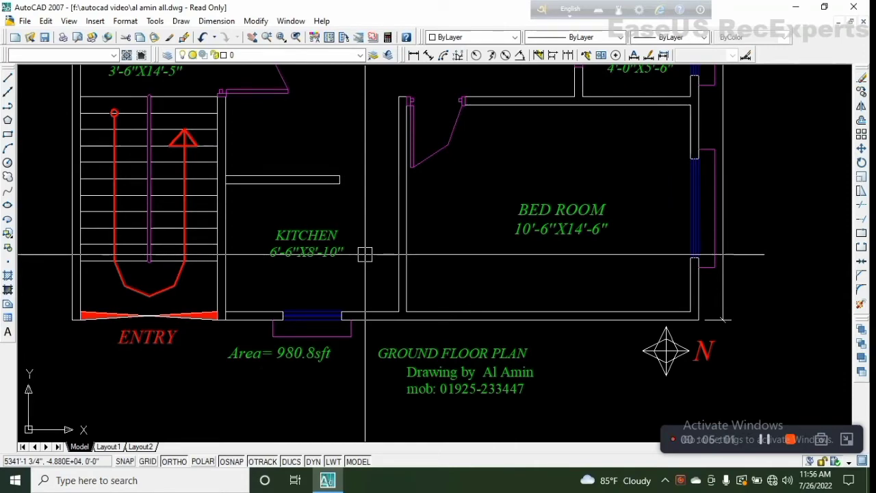
pyautogui.scroll(-8, 364, 254)
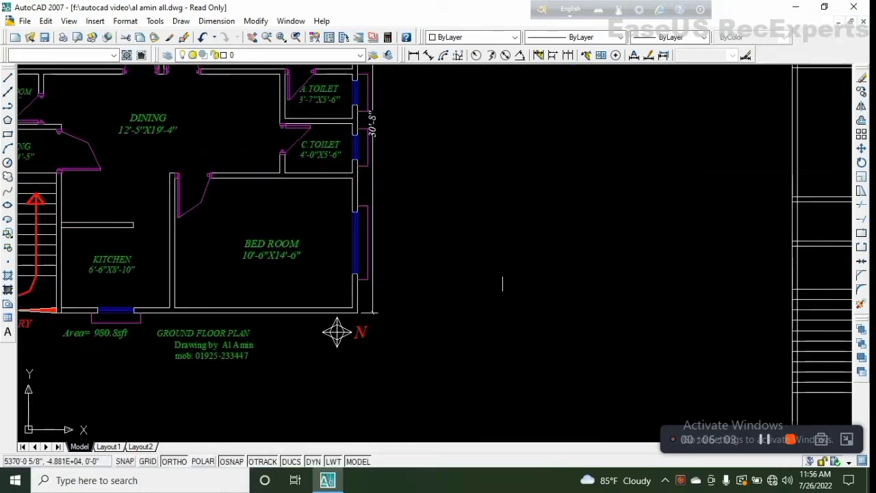
pyautogui.scroll(5, 268, 230)
pyautogui.moveTo(244, 299); pyautogui.dragTo(307, 230, button='middle')
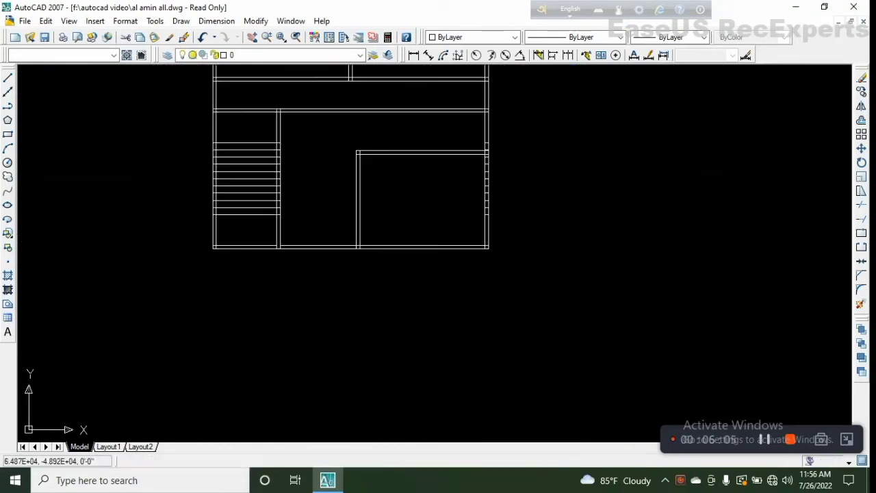
pyautogui.scroll(2, 308, 231)
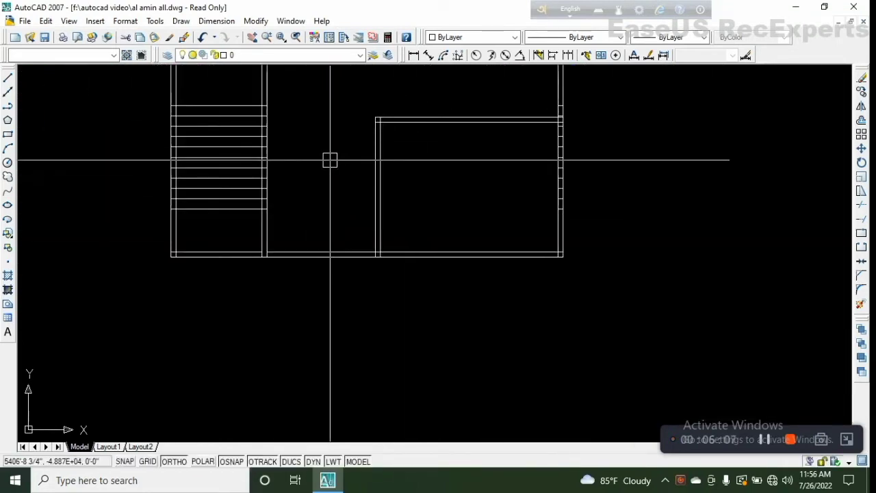
# Step: Offset the lower outer wall's inner line upward by 6'-6" to mark the kitchen's upper edge
pyautogui.write('o')
pyautogui.press('BackSpace')
pyautogui.write('o')
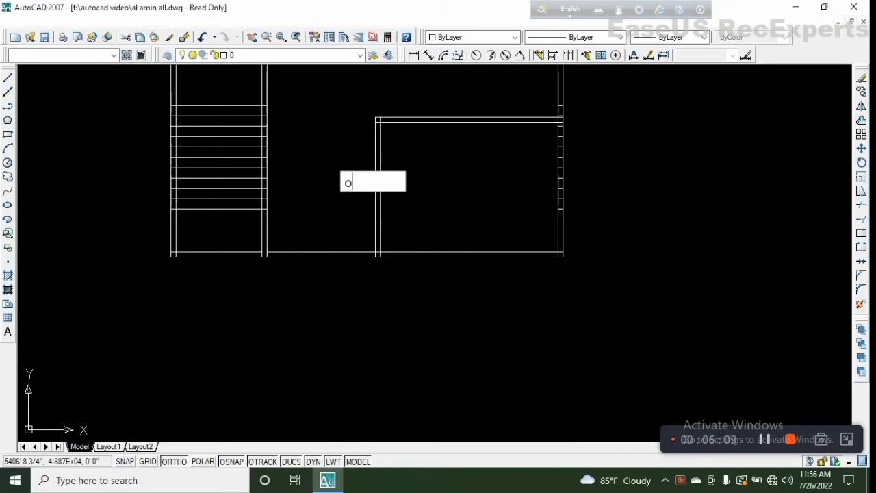
pyautogui.press('Return')
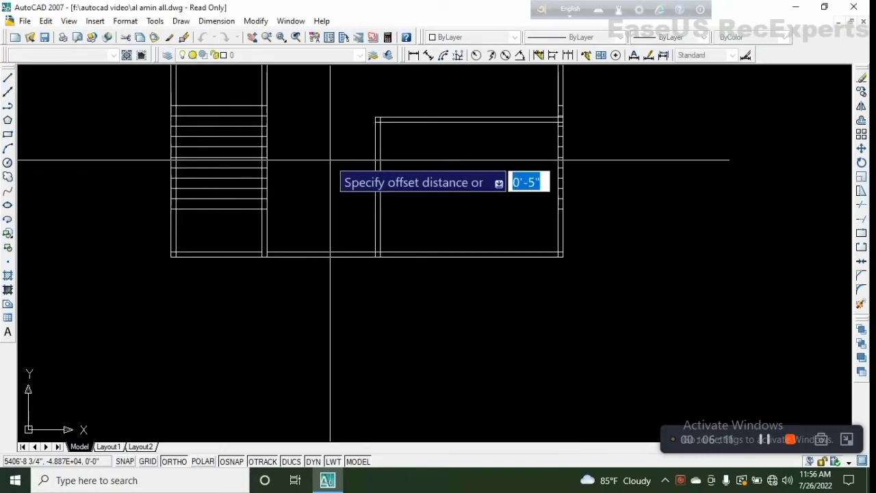
pyautogui.write("6'6")
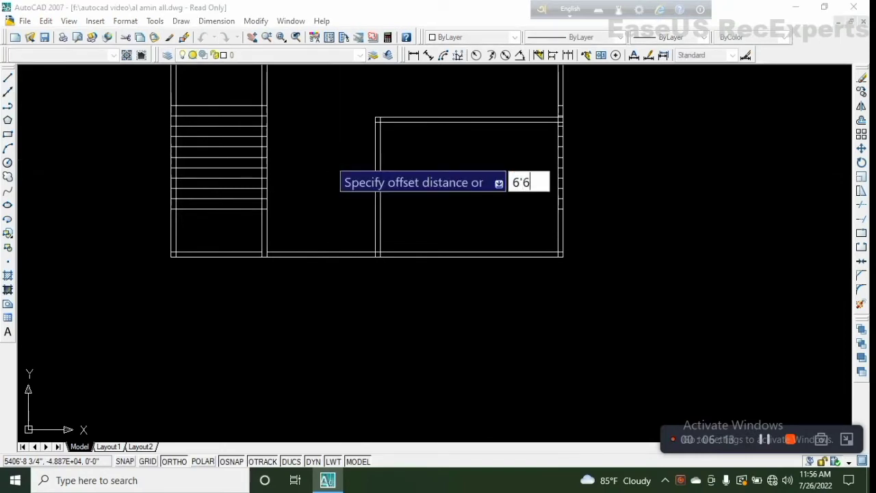
pyautogui.press('Return')
pyautogui.click(316, 253)
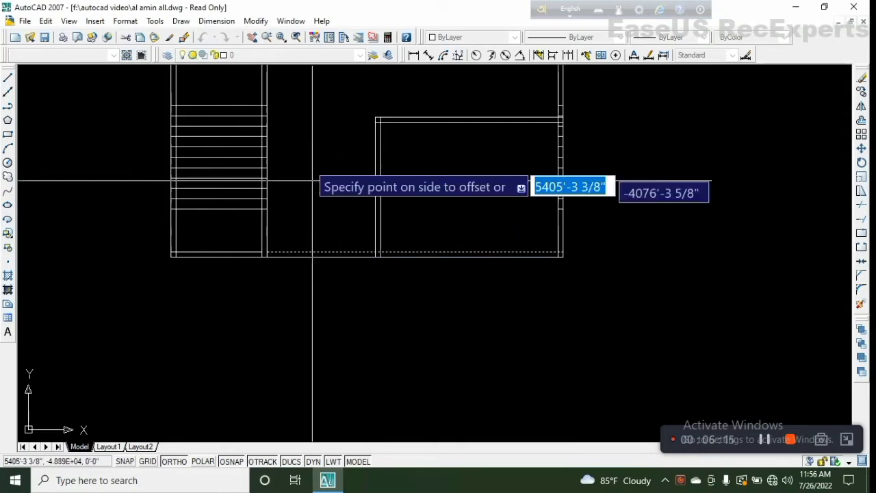
pyautogui.click(312, 180)
pyautogui.moveTo(319, 205); pyautogui.dragTo(343, 261, button='middle')
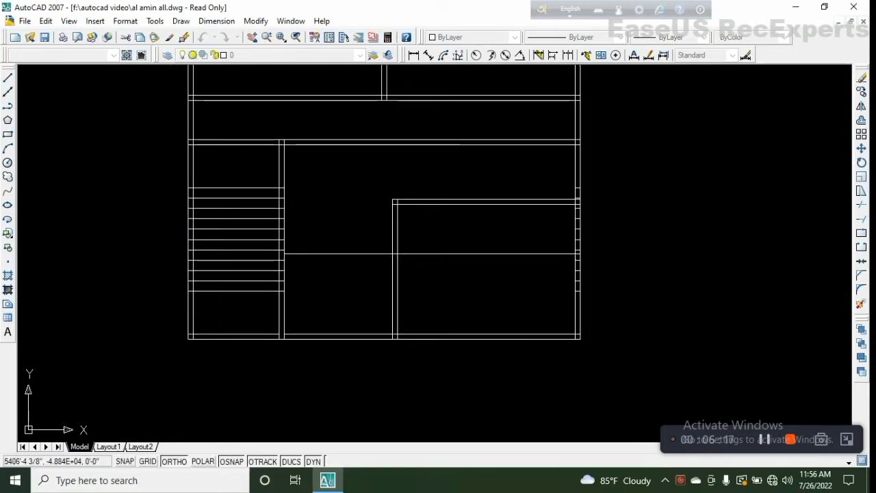
pyautogui.press('Escape')
# Step: Offset the kitchen's upper edge line upward by the 5" wall thickness
pyautogui.write('o')
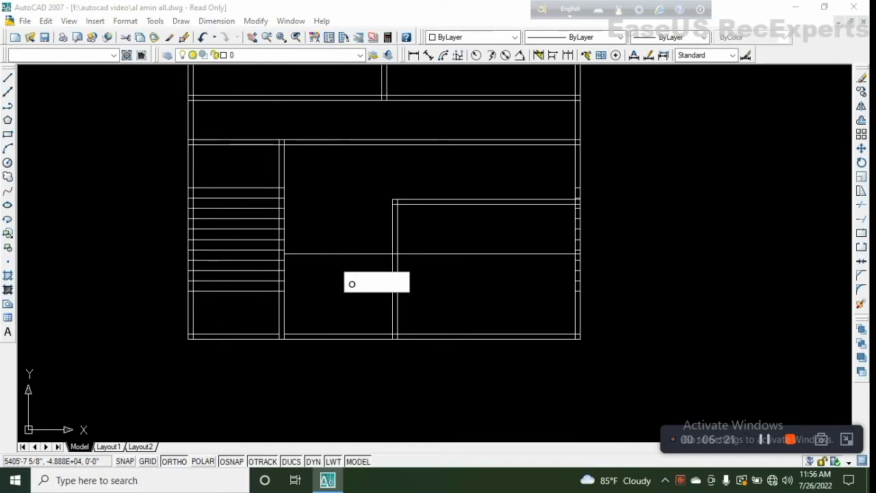
pyautogui.press('Return')
pyautogui.press('Return')
pyautogui.click(329, 251)
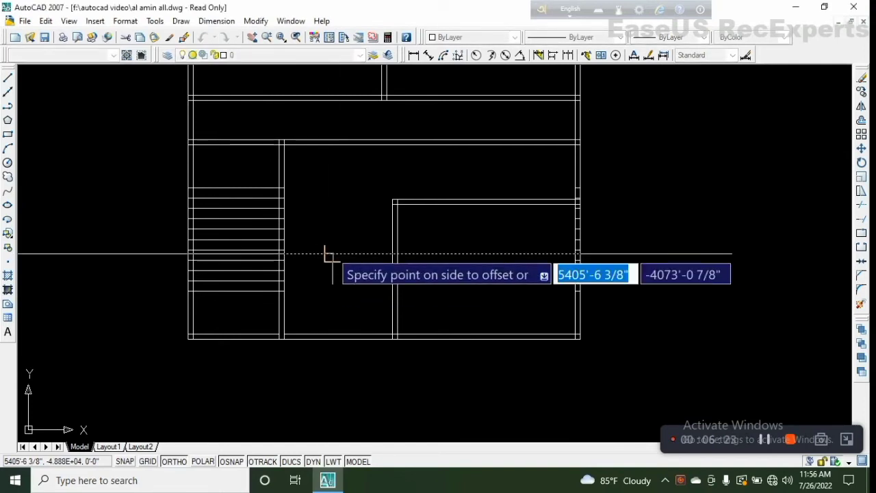
pyautogui.click(434, 276)
# Step: Trim the kitchen wall lines that run on across the bedroom, ending them at the bedroom's left wall
pyautogui.scroll(3, 430, 252)
pyautogui.write('tr')
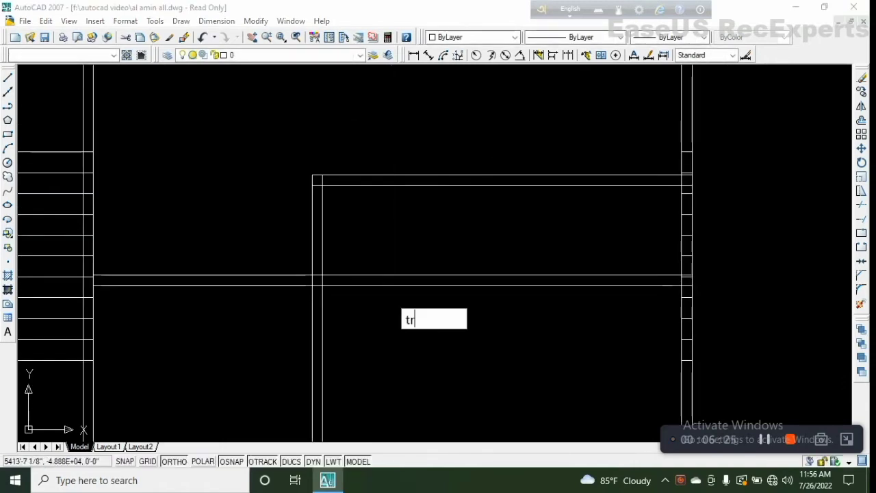
pyautogui.press('Return')
pyautogui.press('Return')
pyautogui.click(398, 271)
pyautogui.scroll(-5, 398, 270)
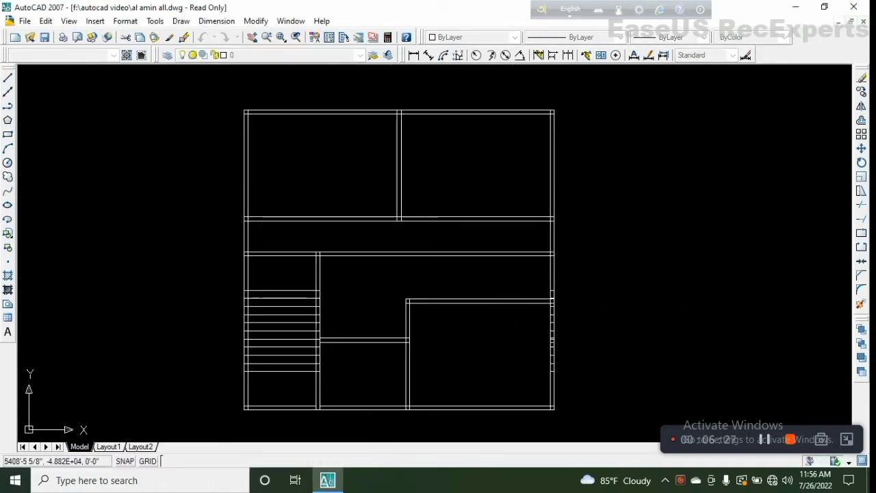
# Step: Examine the shower room, landing, attached toilet and common toilet layout and sizes in the reference plan
pyautogui.moveTo(374, 274); pyautogui.dragTo(460, 274, button='middle')
pyautogui.scroll(-5, 490, 266)
pyautogui.scroll(4, 458, 291)
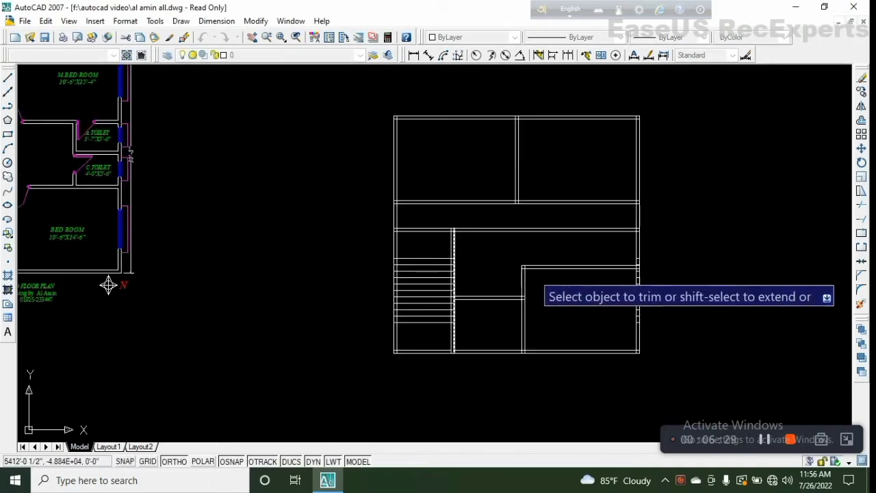
pyautogui.moveTo(88, 205); pyautogui.dragTo(295, 233, button='middle')
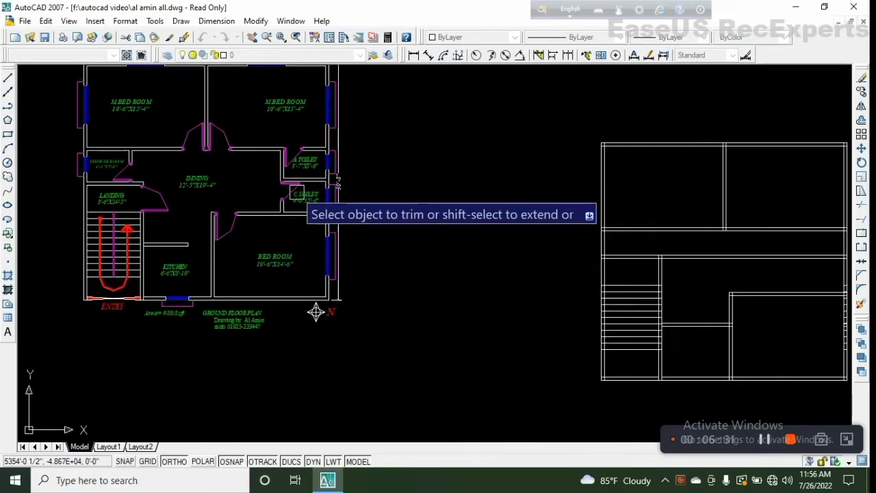
pyautogui.scroll(3, 299, 195)
pyautogui.scroll(-5, 328, 241)
pyautogui.scroll(8, 274, 219)
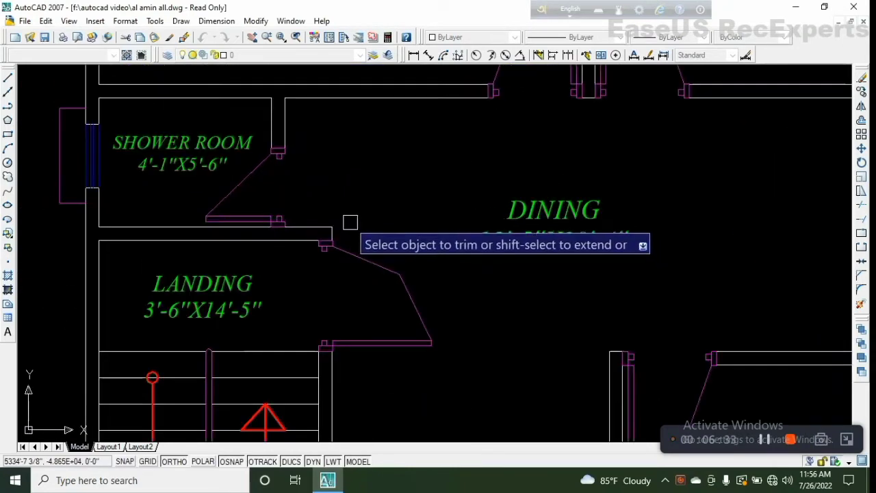
pyautogui.scroll(-2, 206, 200)
pyautogui.moveTo(426, 187); pyautogui.dragTo(157, 240, button='middle')
pyautogui.scroll(-6, 157, 240)
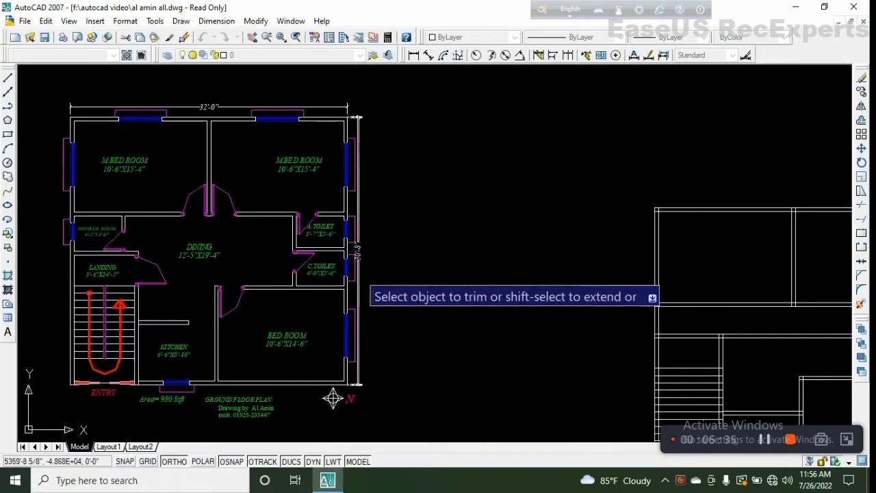
pyautogui.scroll(3, 347, 272)
pyautogui.scroll(3, 285, 206)
pyautogui.scroll(1, 329, 219)
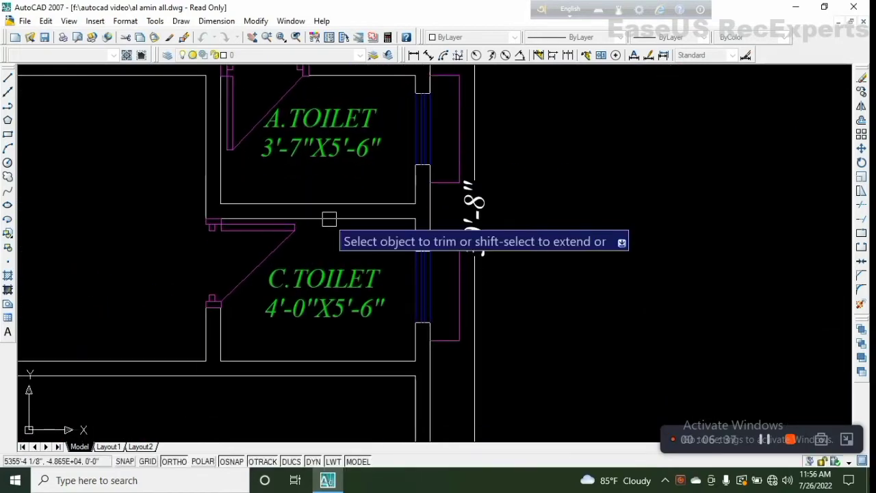
pyautogui.scroll(-3, 328, 219)
pyautogui.scroll(1, 341, 267)
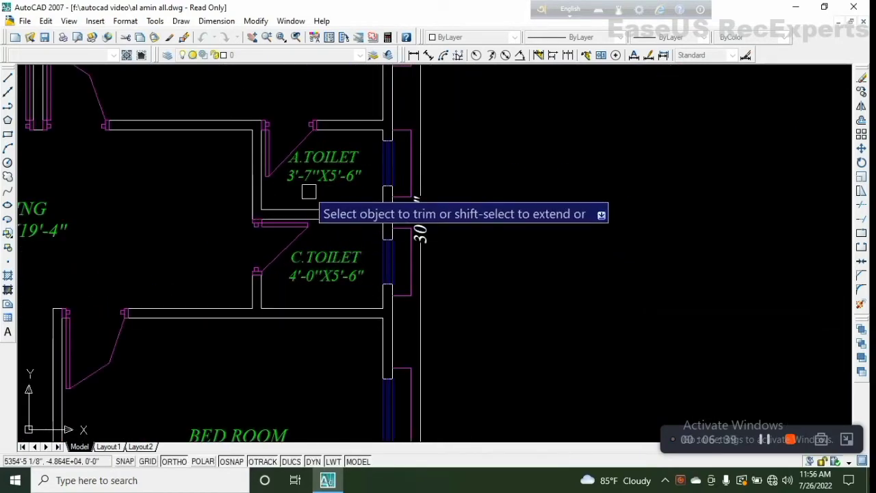
pyautogui.scroll(-3, 348, 208)
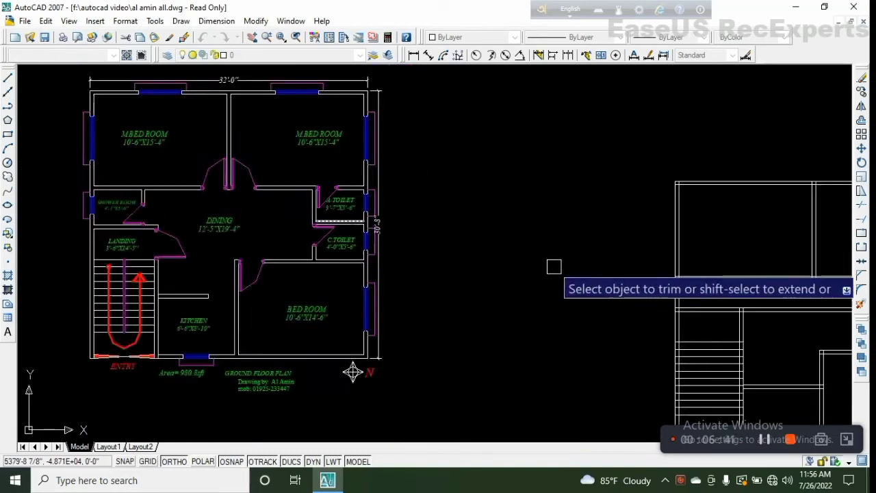
pyautogui.moveTo(842, 295)
pyautogui.mouseDown(button='middle')
pyautogui.moveTo(653, 300)
pyautogui.moveTo(581, 284)
pyautogui.moveTo(570, 258)
pyautogui.mouseUp(button='middle')
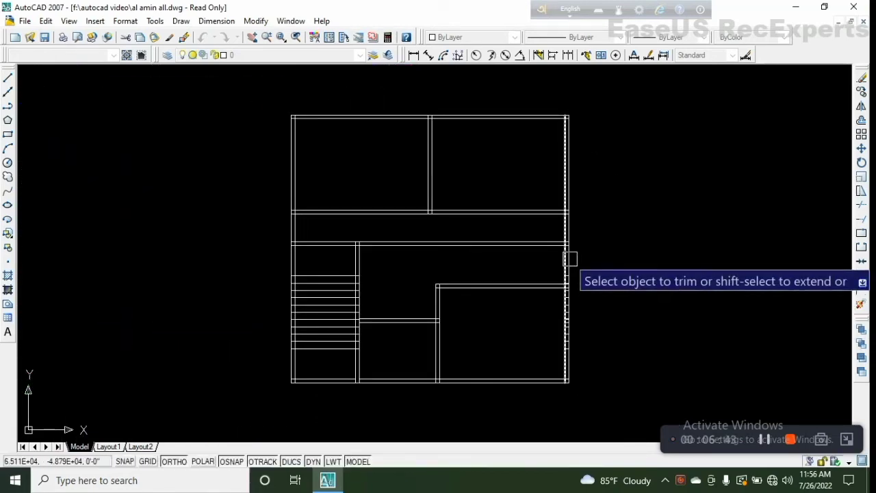
pyautogui.moveTo(366, 280); pyautogui.dragTo(455, 271, button='middle')
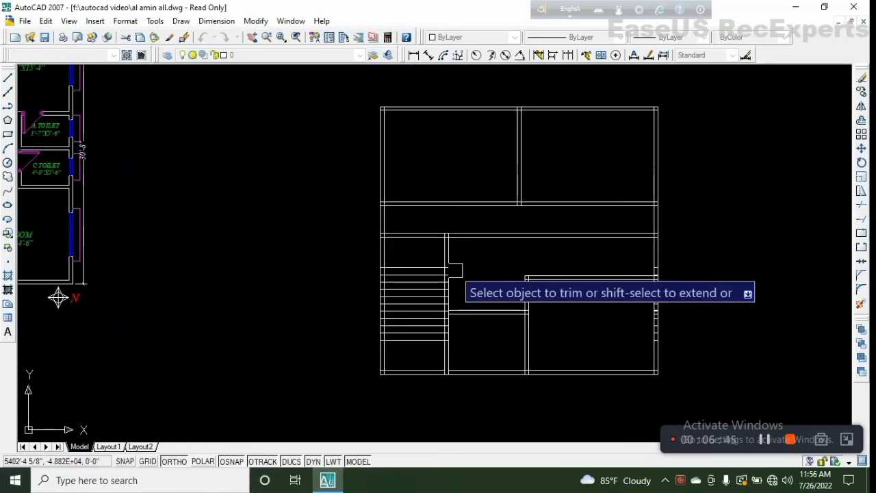
# Step: Offset the right outer wall's inner line leftward by 5'-6" to mark the toilets' left edge
pyautogui.press('Escape')
pyautogui.write('o')
pyautogui.press('Return')
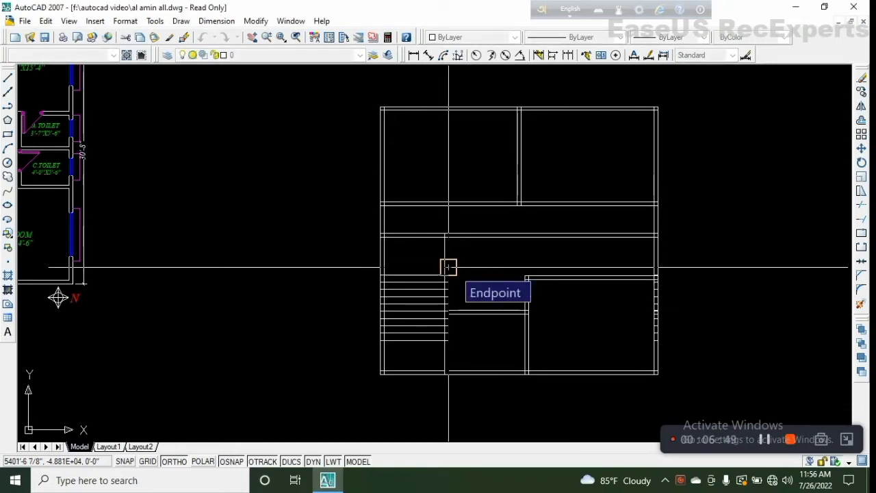
pyautogui.write('5')
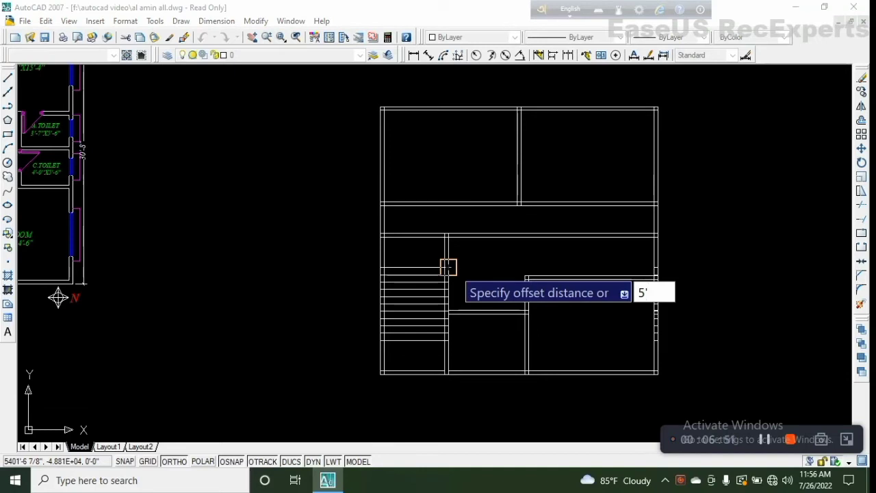
pyautogui.scroll(5, 454, 271)
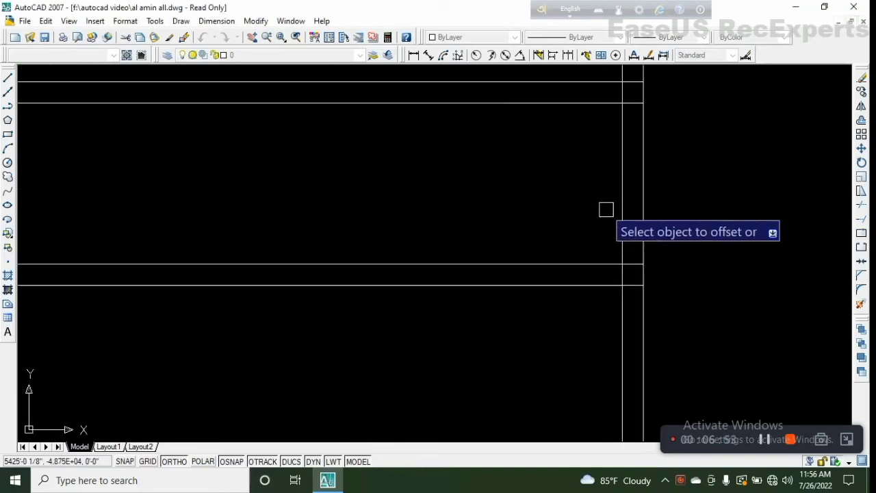
pyautogui.scroll(-5, 431, 260)
pyautogui.scroll(1, 450, 272)
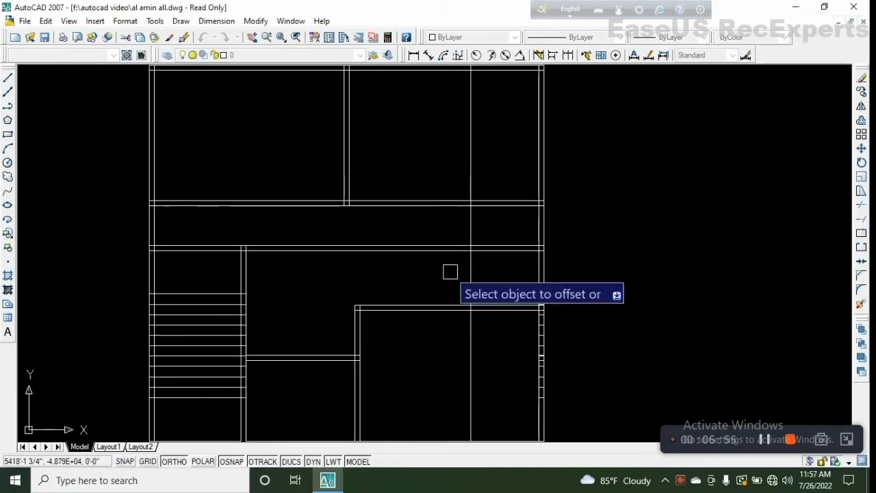
# Step: Offset the toilets' left edge line leftward by the 5" wall thickness
pyautogui.press('Escape')
pyautogui.write('o')
pyautogui.press('Return')
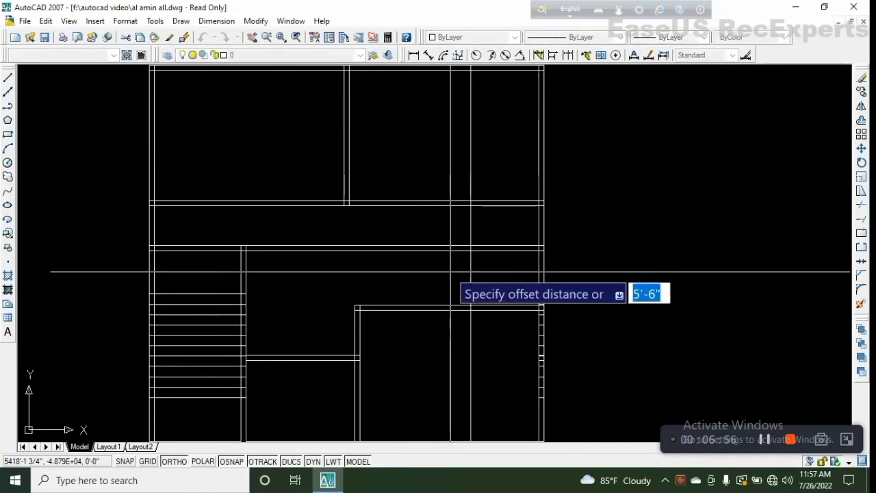
pyautogui.press('Return')
pyautogui.click(468, 172)
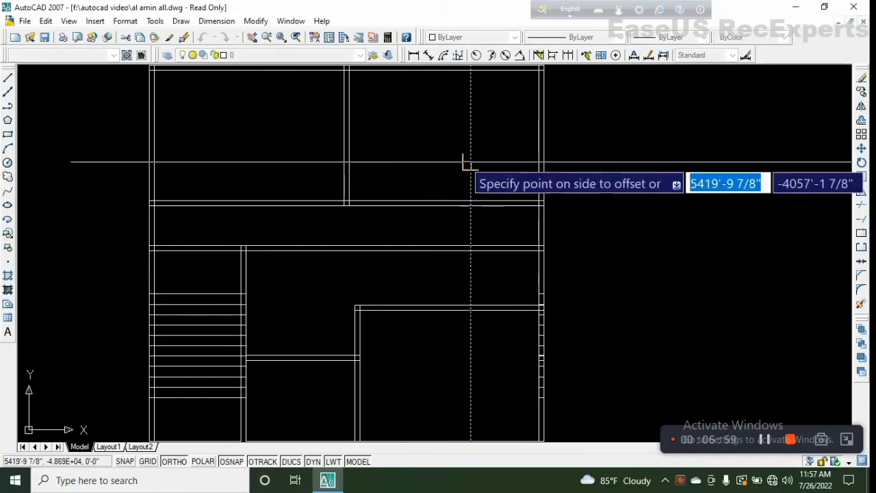
pyautogui.click(424, 186)
pyautogui.press('Escape')
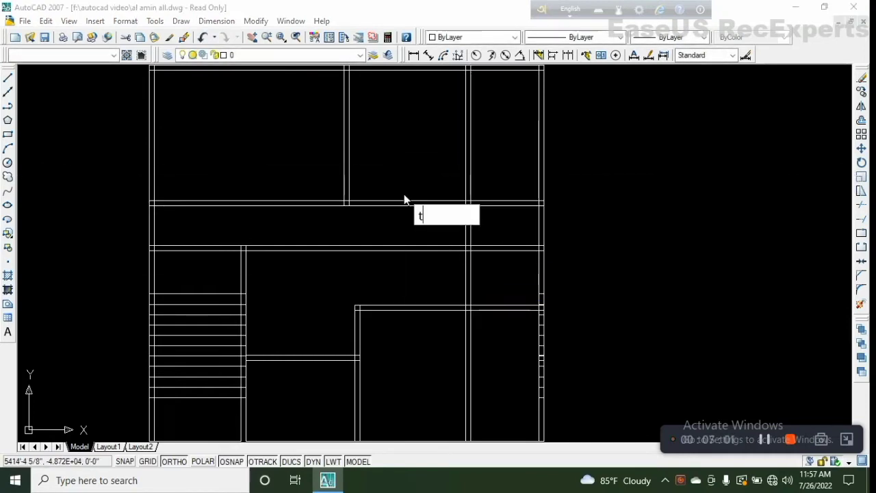
# Step: Trim the toilet wall lines running through the second master bedroom and the lower bedroom, keeping the stretch between those rooms
pyautogui.write('tr')
pyautogui.press('Return')
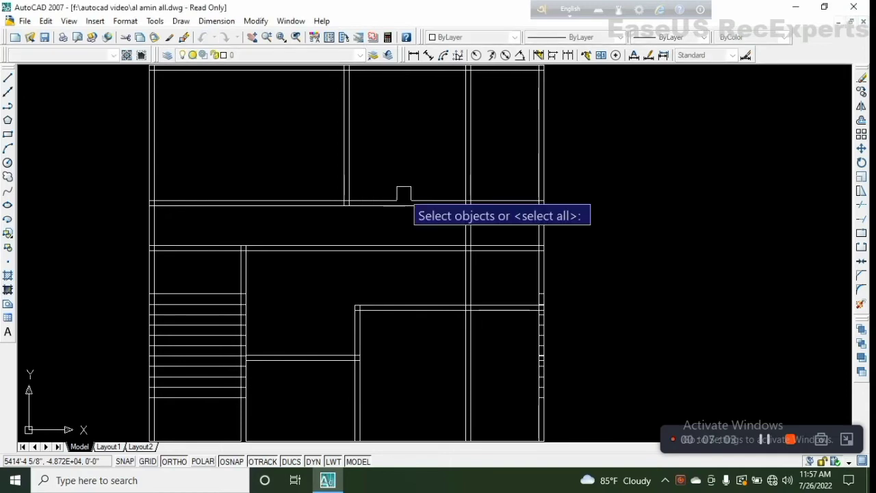
pyautogui.press('Return')
pyautogui.scroll(-4, 469, 229)
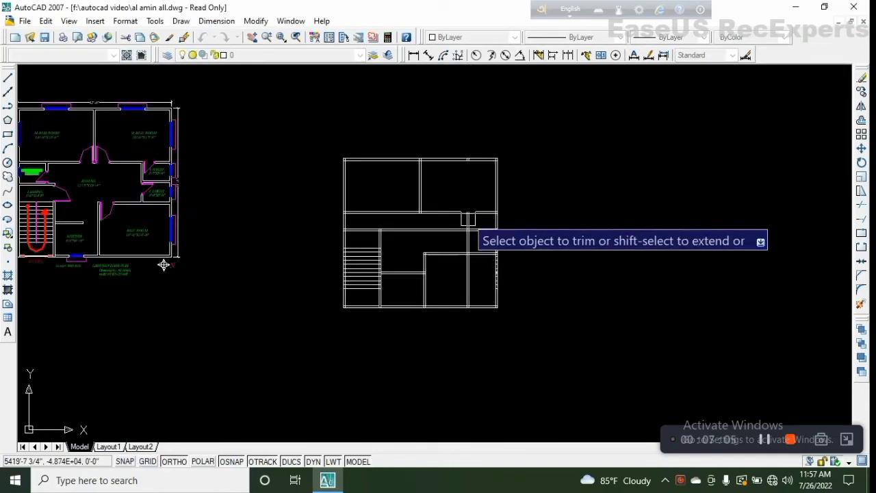
pyautogui.scroll(3, 470, 271)
pyautogui.click(471, 270)
pyautogui.click(444, 270)
pyautogui.scroll(-2, 459, 236)
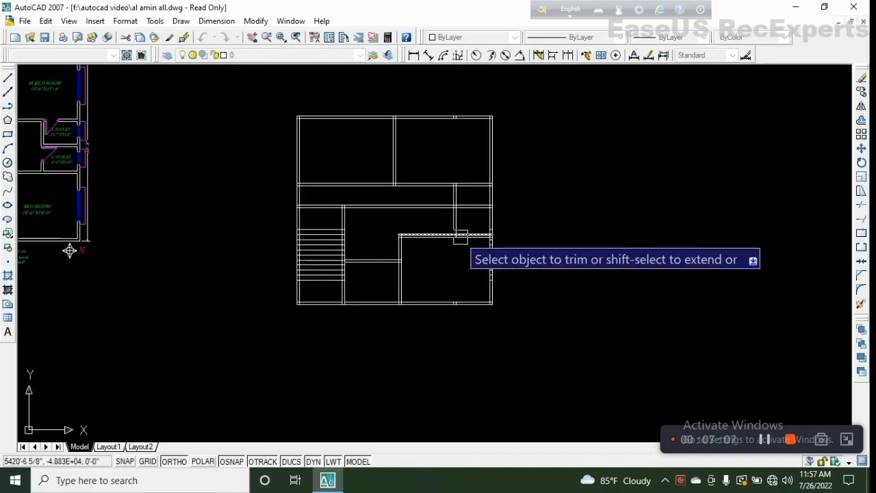
pyautogui.scroll(2, 465, 226)
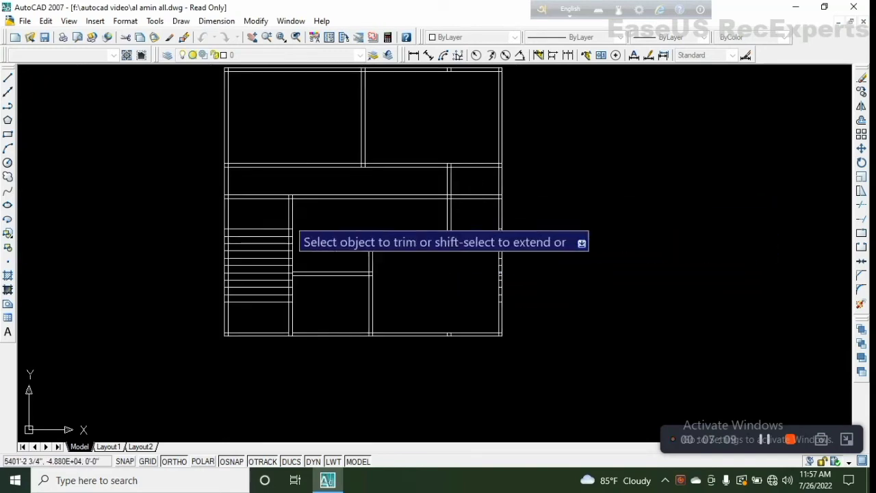
# Step: Trim the landing wall lines across the dining area and the stair wall lines beside the landing, leaving the landing opening clear
pyautogui.scroll(3, 313, 219)
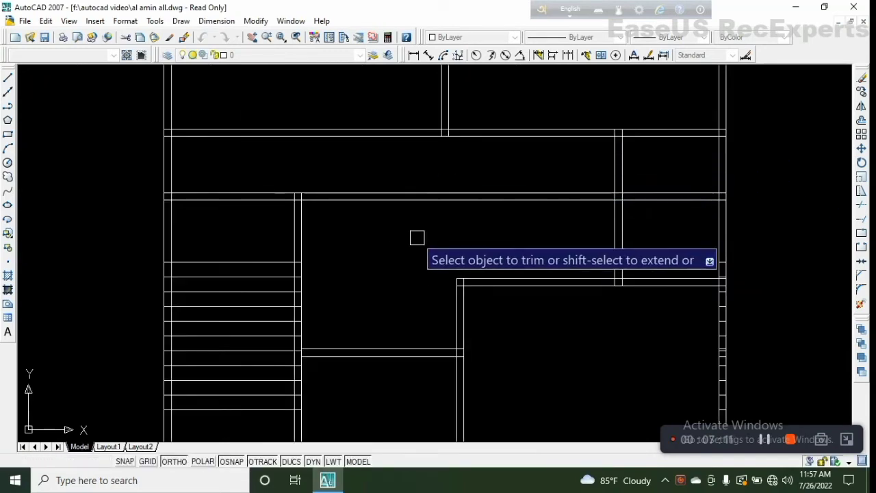
pyautogui.scroll(-4, 418, 207)
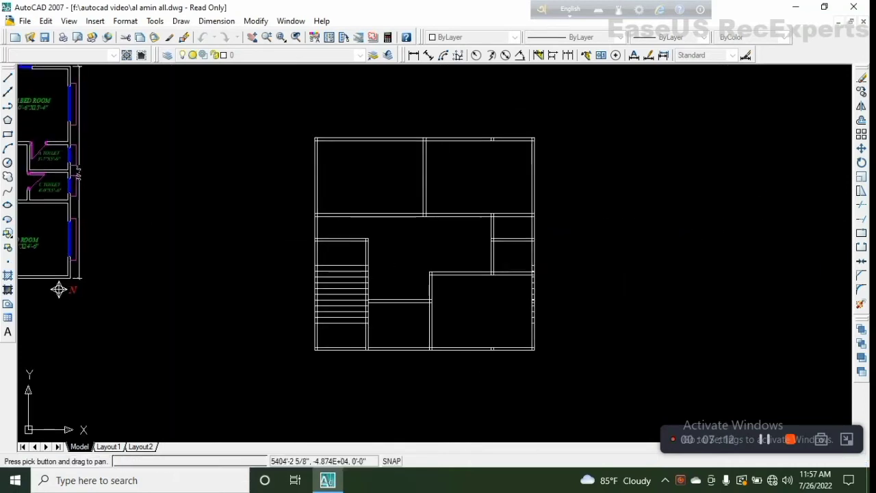
pyautogui.scroll(2, 345, 256)
pyautogui.scroll(5, 346, 256)
pyautogui.click(443, 242)
pyautogui.click(308, 240)
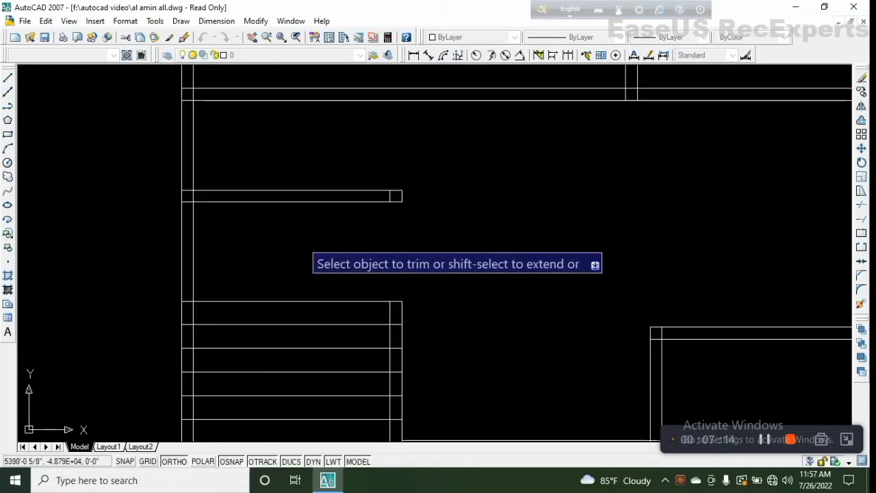
# Step: Examine the shower room's size and its position beside the landing and dining area in the reference plan
pyautogui.scroll(-5, 602, 215)
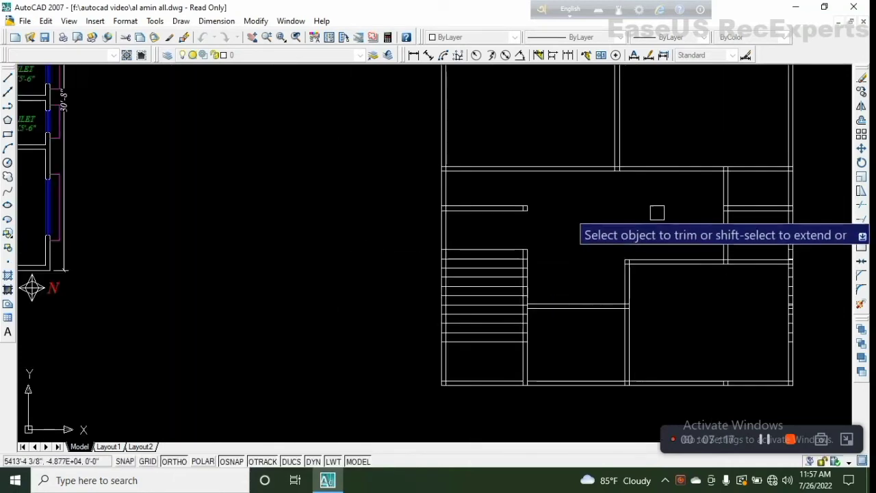
pyautogui.scroll(-2, 292, 285)
pyautogui.moveTo(292, 285); pyautogui.dragTo(490, 276, button='middle')
pyautogui.scroll(2, 641, 223)
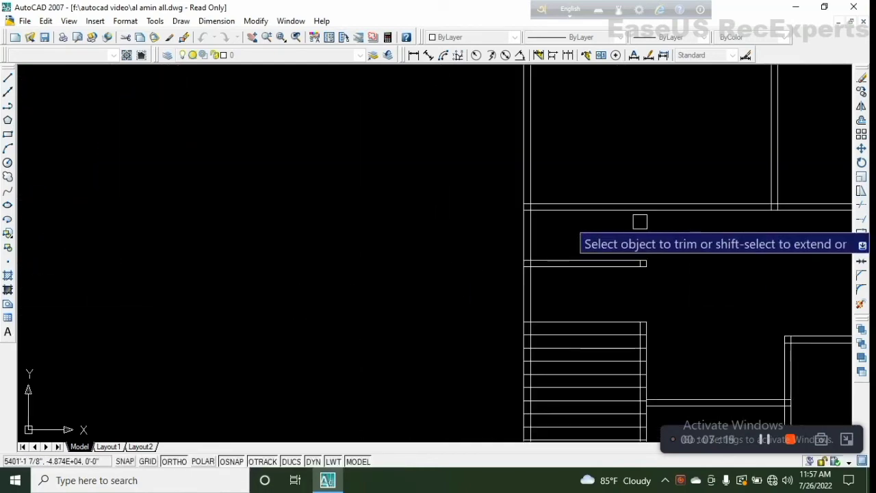
pyautogui.scroll(-5, 641, 223)
pyautogui.scroll(4, 235, 203)
pyautogui.scroll(5, 217, 177)
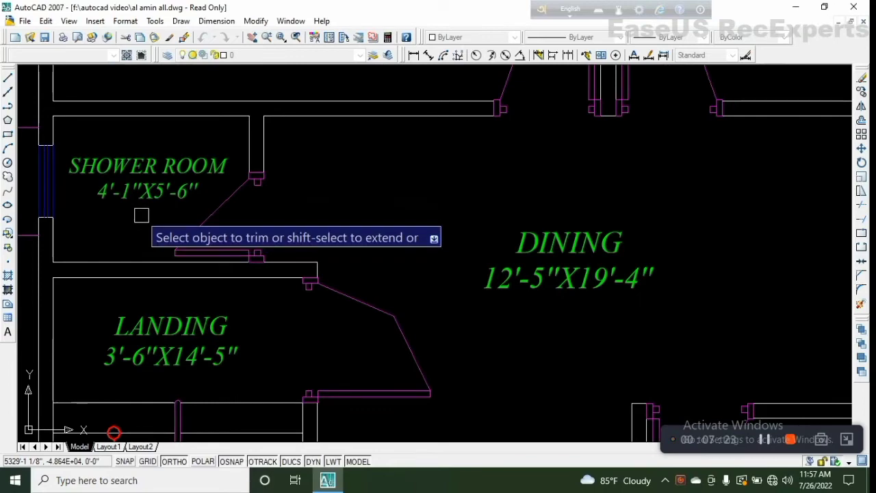
pyautogui.scroll(-2, 337, 247)
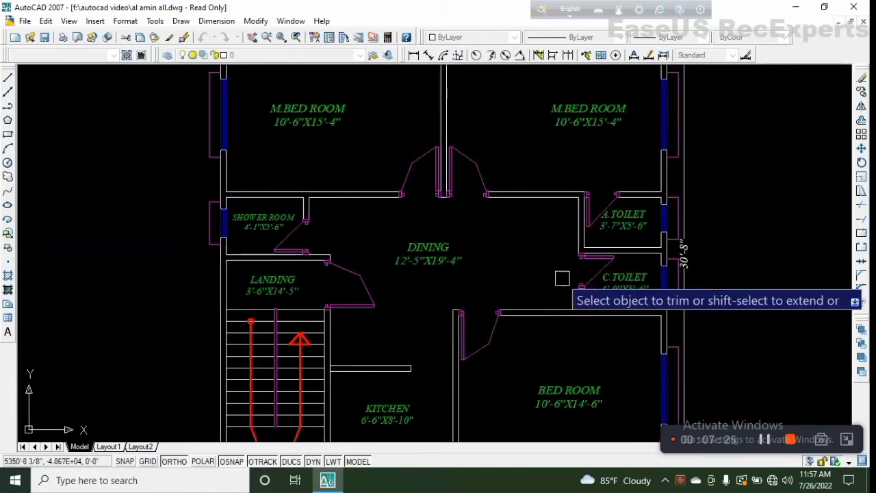
pyautogui.moveTo(305, 281); pyautogui.dragTo(54, 274, button='middle')
pyautogui.scroll(-2, 466, 266)
pyautogui.scroll(-2, 534, 269)
pyautogui.moveTo(582, 299); pyautogui.dragTo(554, 290, button='middle')
pyautogui.scroll(8, 553, 290)
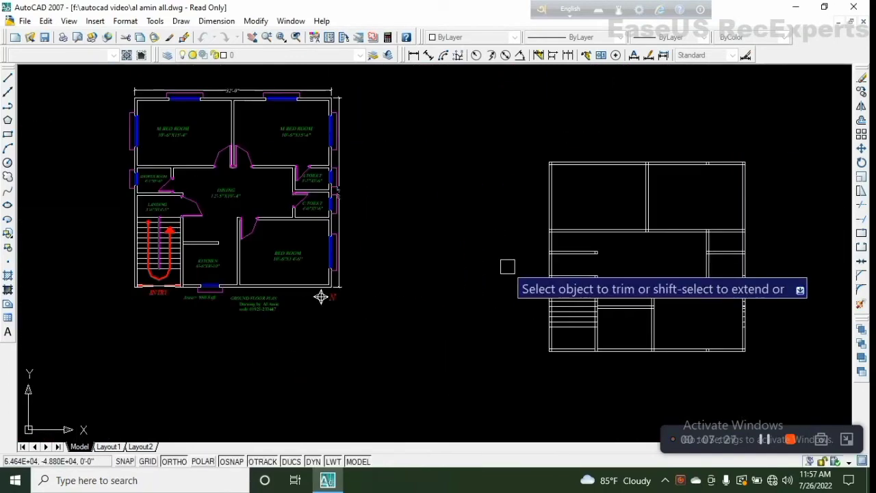
# Step: Offset the left outer wall's inner line rightward by 5'-6" to mark the shower room's right edge
pyautogui.press('Escape')
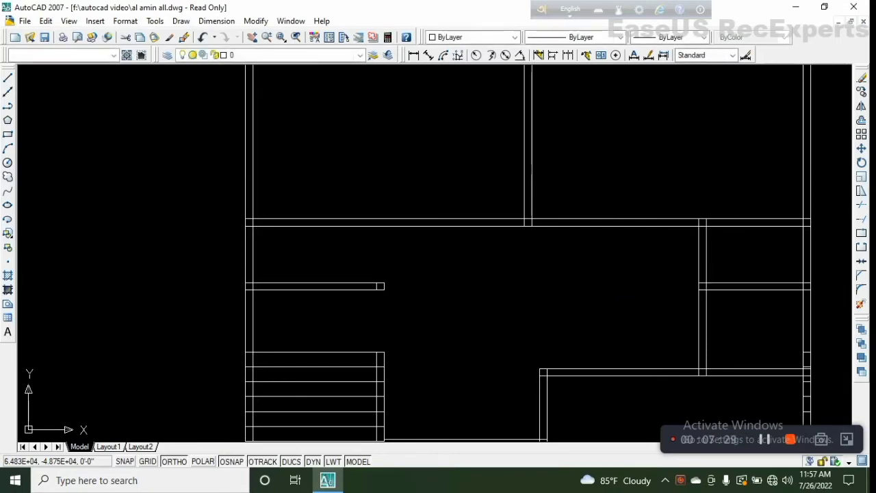
pyautogui.write('o')
pyautogui.press('Return')
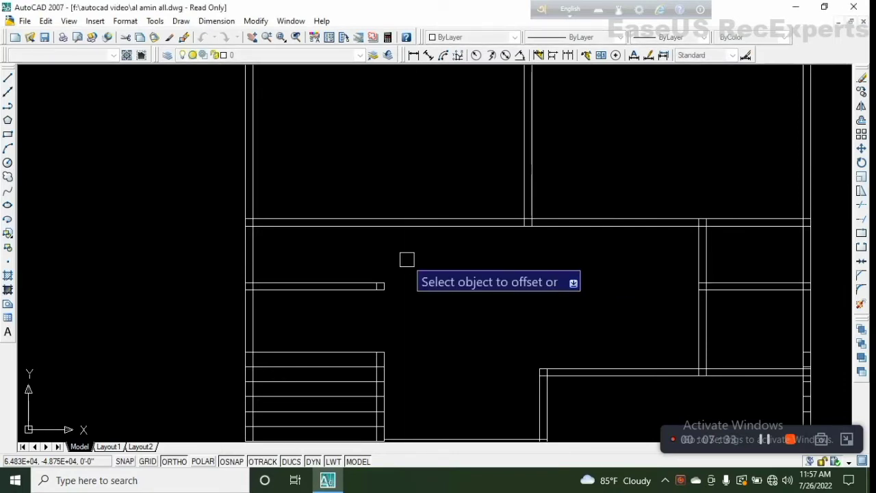
pyautogui.click(252, 239)
pyautogui.click(329, 247)
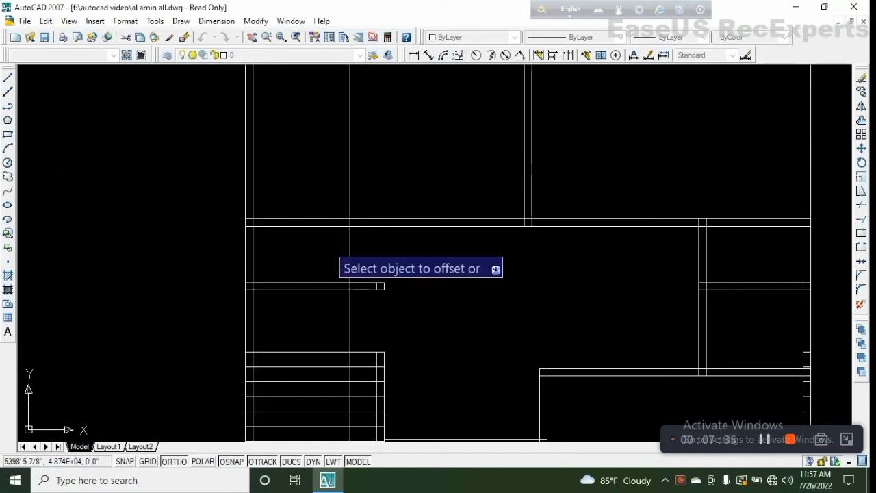
pyautogui.press('Escape')
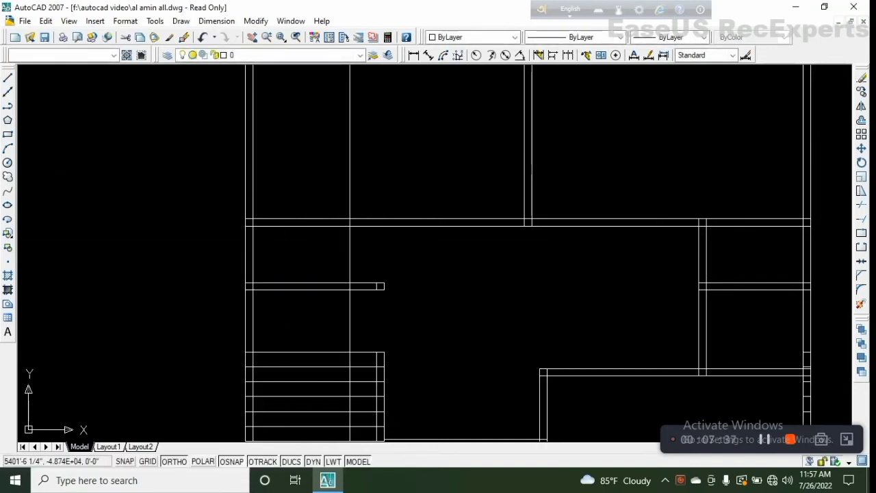
# Step: Offset the shower room's right edge line rightward by the 5" wall thickness
pyautogui.press('Return')
pyautogui.write('5')
pyautogui.press('Return')
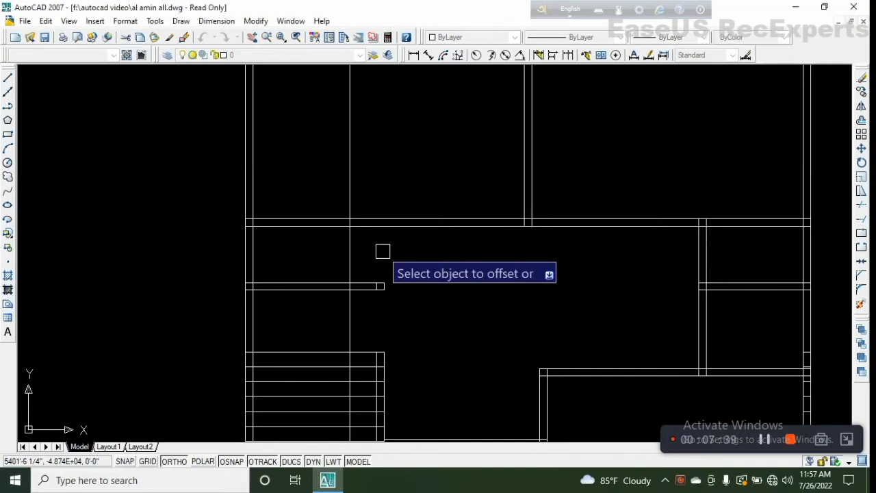
pyautogui.click(350, 195)
pyautogui.click(367, 192)
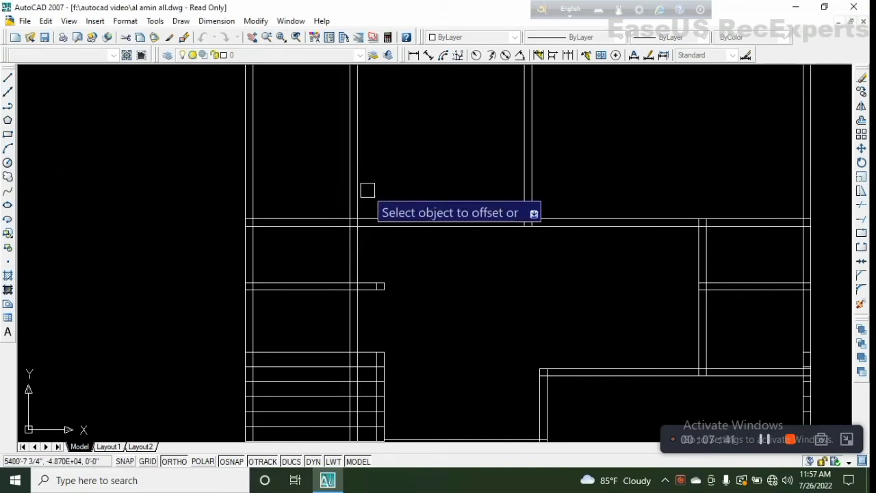
# Step: Trim the shower room wall lines running through the first master bedroom and the landing, keeping the stretch beside the shower room
pyautogui.press('Return')
pyautogui.write('tr')
pyautogui.press('Return')
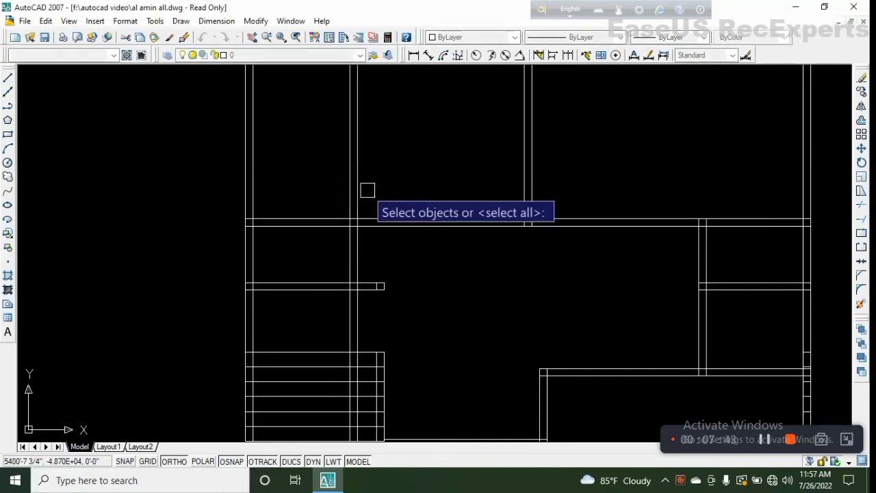
pyautogui.press('Return')
pyautogui.scroll(-3, 69, 253)
pyautogui.click(67, 257)
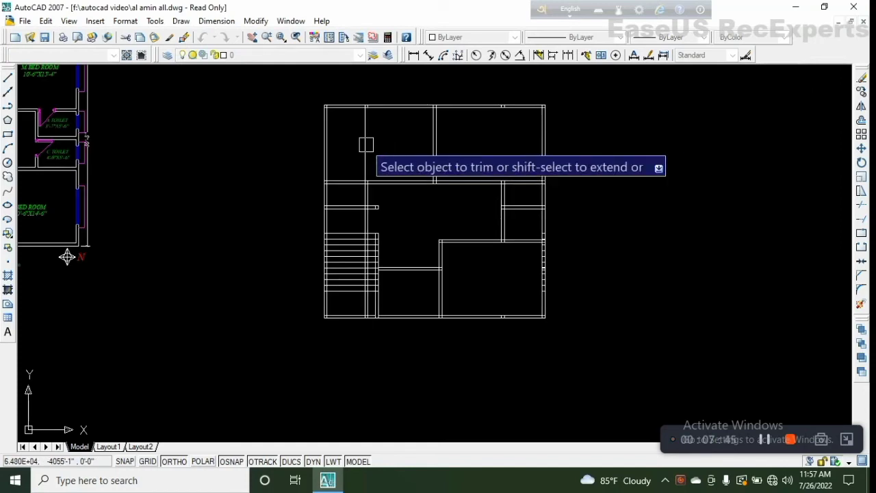
pyautogui.scroll(1, 353, 202)
pyautogui.scroll(5, 410, 218)
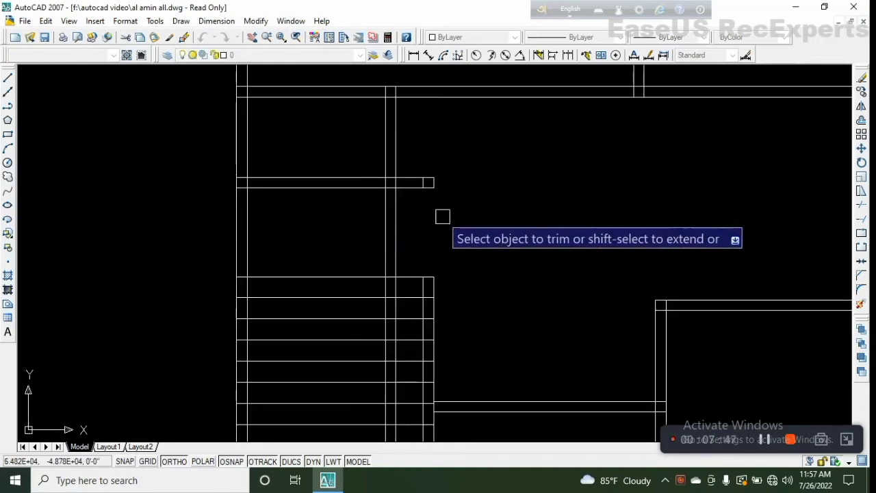
pyautogui.scroll(4, 397, 192)
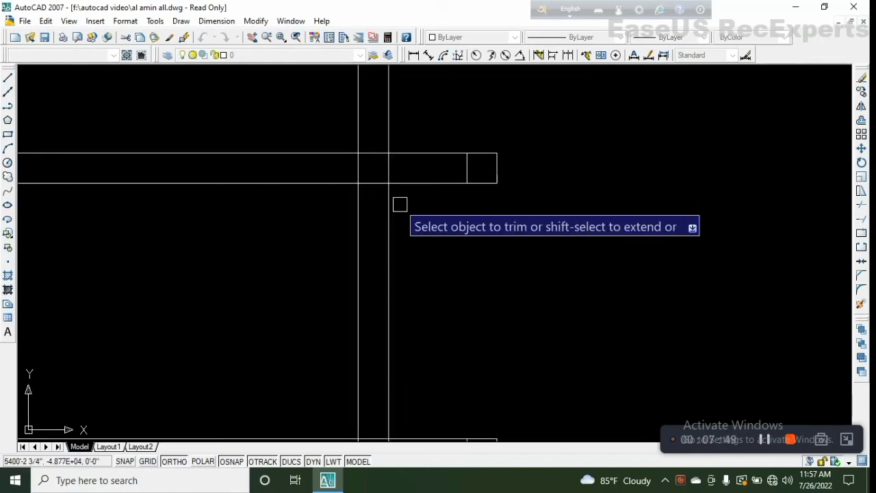
pyautogui.click(434, 219)
pyautogui.click(313, 228)
pyautogui.scroll(-4, 373, 171)
pyautogui.scroll(-2, 394, 149)
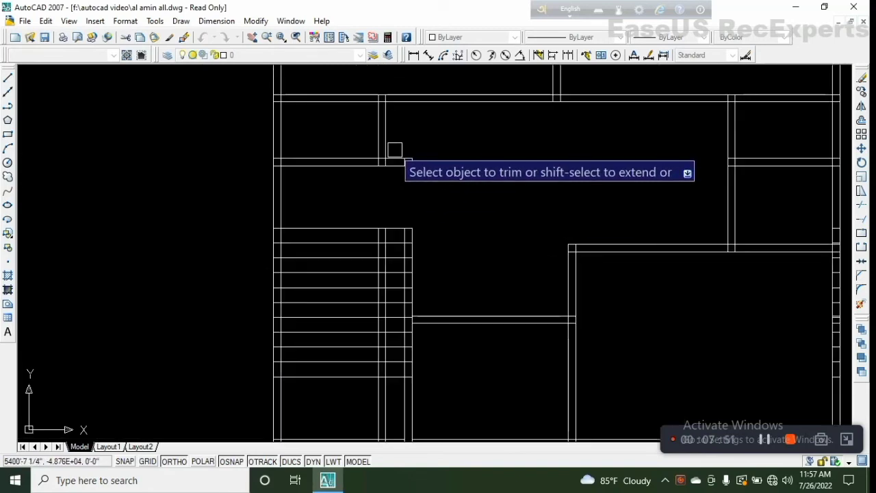
# Step: Erase the two leftover shower room wall lines running down through the stairs
pyautogui.scroll(3, 404, 159)
pyautogui.scroll(-4, 425, 174)
pyautogui.scroll(3, 414, 168)
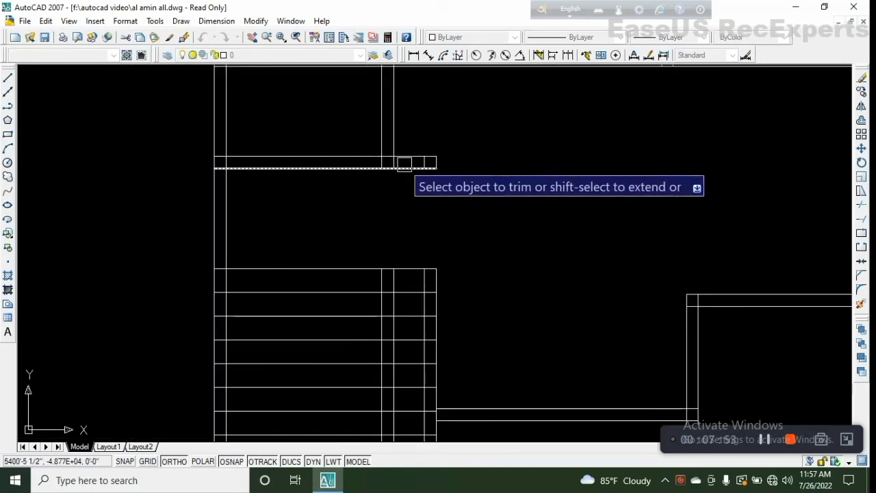
pyautogui.scroll(-4, 410, 205)
pyautogui.scroll(6, 385, 162)
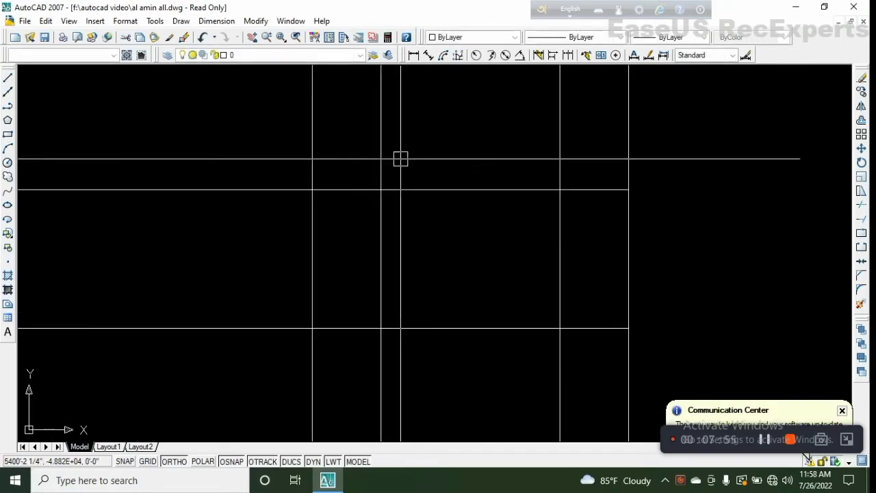
pyautogui.scroll(-3, 318, 159)
pyautogui.scroll(-2, 583, 137)
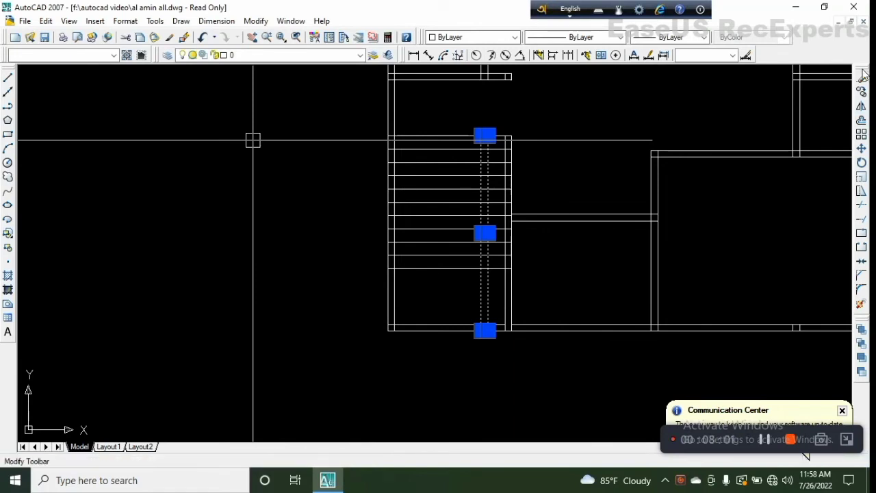
pyautogui.press('Escape')
pyautogui.scroll(-5, 472, 231)
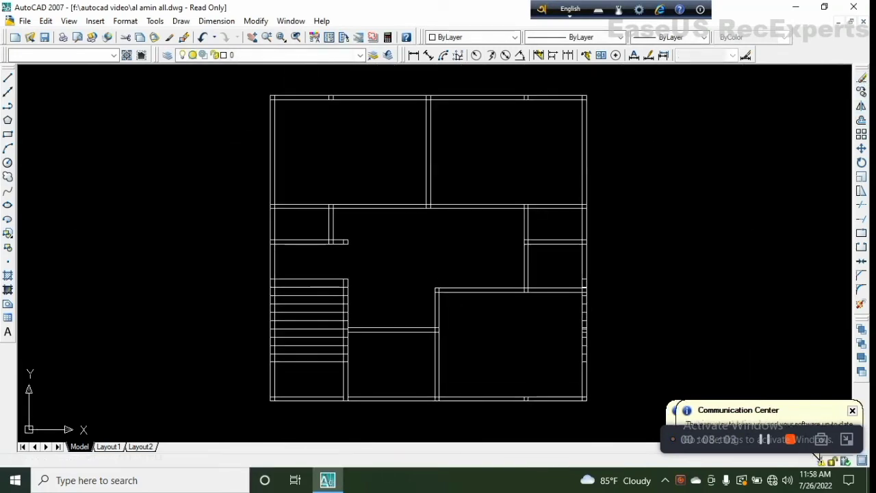
# Step: Examine the attached toilet, common toilet and surrounding walls in the reference plan against the redrawn plan
pyautogui.scroll(-4, 326, 278)
pyautogui.moveTo(143, 295)
pyautogui.mouseDown(button='middle')
pyautogui.moveTo(184, 252)
pyautogui.moveTo(245, 245)
pyautogui.mouseUp(button='middle')
pyautogui.scroll(3, 452, 260)
pyautogui.scroll(-1, 423, 259)
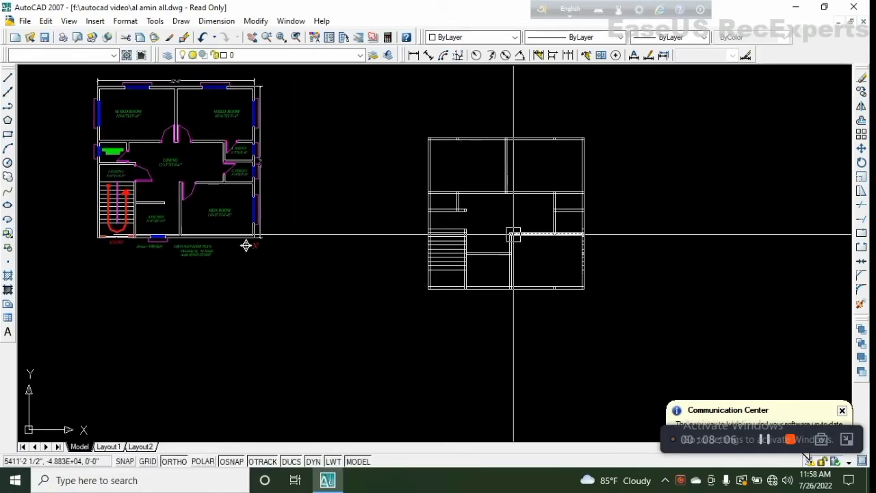
pyautogui.scroll(4, 514, 232)
pyautogui.scroll(-5, 301, 254)
pyautogui.scroll(8, 301, 254)
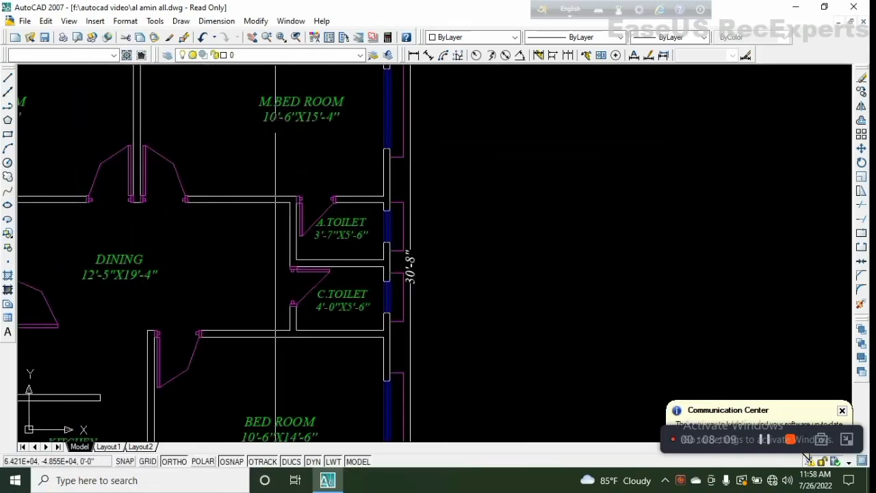
pyautogui.scroll(-4, 275, 260)
pyautogui.scroll(3, 287, 226)
pyautogui.scroll(3, 244, 228)
pyautogui.scroll(-1, 244, 228)
pyautogui.moveTo(244, 228); pyautogui.dragTo(424, 137, button='middle')
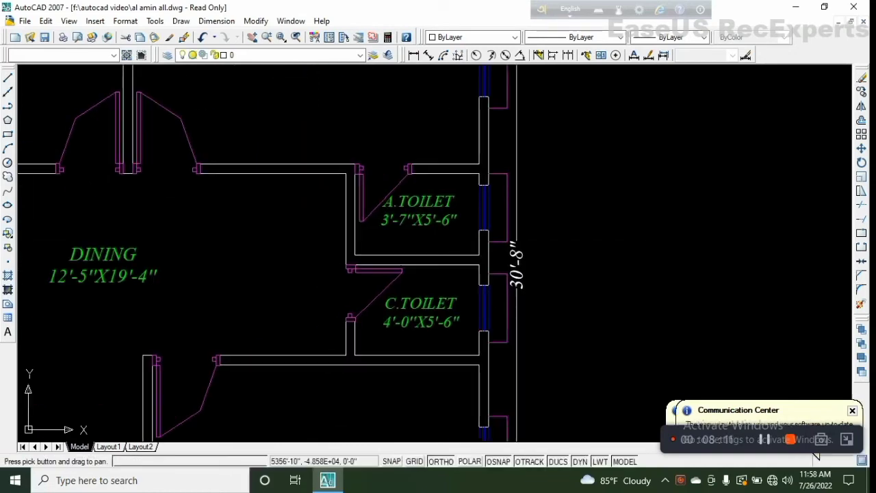
pyautogui.scroll(-4, 421, 226)
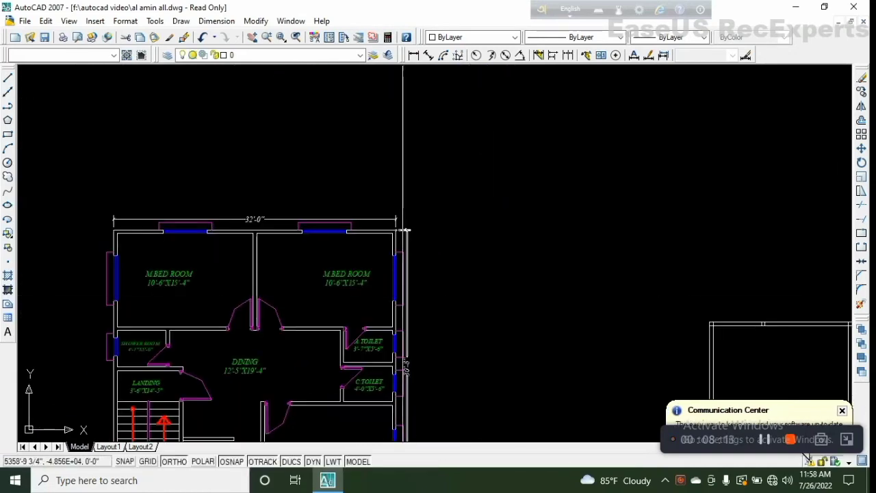
pyautogui.moveTo(352, 426)
pyautogui.mouseDown(button='middle')
pyautogui.moveTo(69, 445)
pyautogui.moveTo(103, 322)
pyautogui.moveTo(280, 285)
pyautogui.mouseUp(button='middle')
pyautogui.scroll(-2, 338, 281)
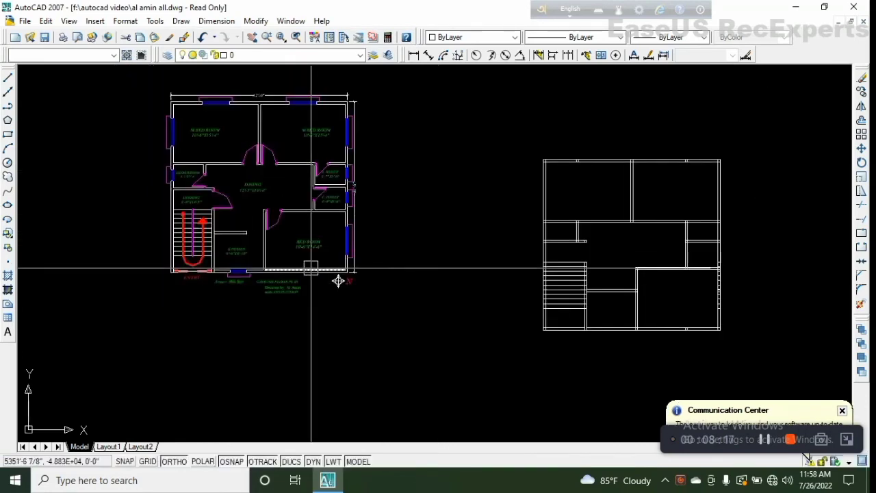
pyautogui.scroll(4, 311, 269)
pyautogui.scroll(-5, 371, 268)
# Step: Check the redrawn plan's bedroom, shower room, toilet, stair and kitchen walls for leftover lines at the junctions
pyautogui.moveTo(540, 290); pyautogui.dragTo(387, 286, button='middle')
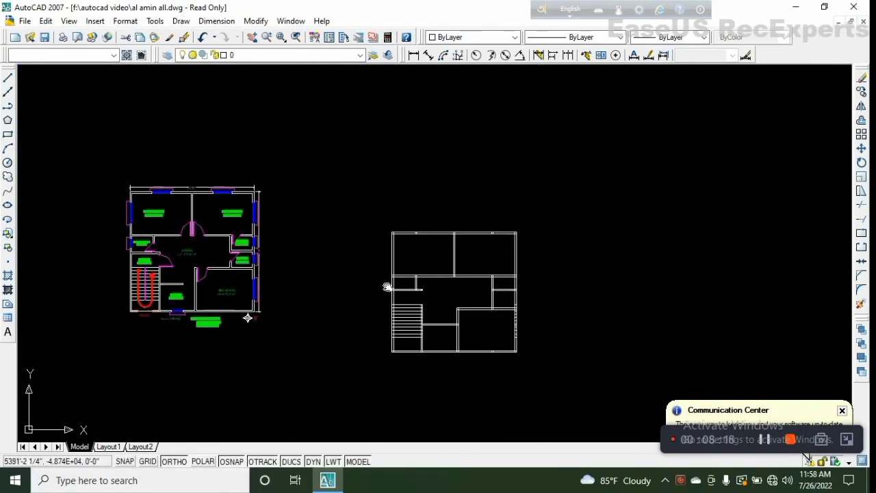
pyautogui.scroll(2, 425, 288)
pyautogui.scroll(3, 425, 288)
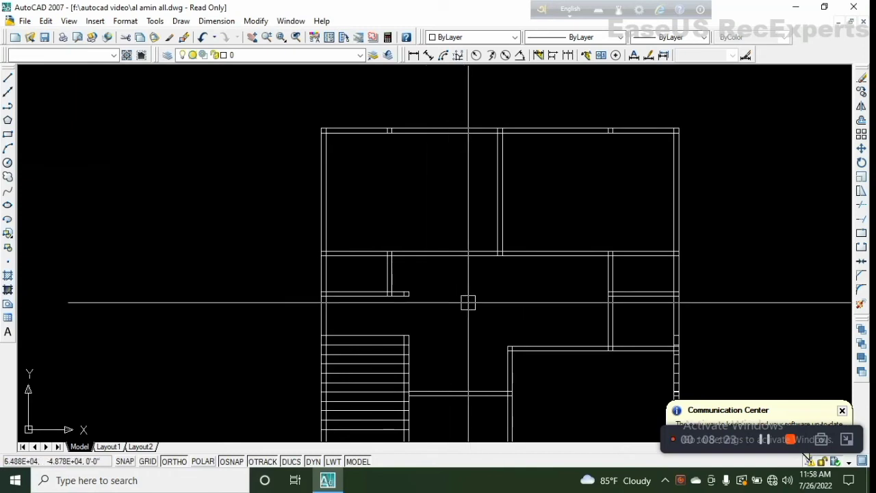
pyautogui.moveTo(468, 301); pyautogui.dragTo(447, 263, button='middle')
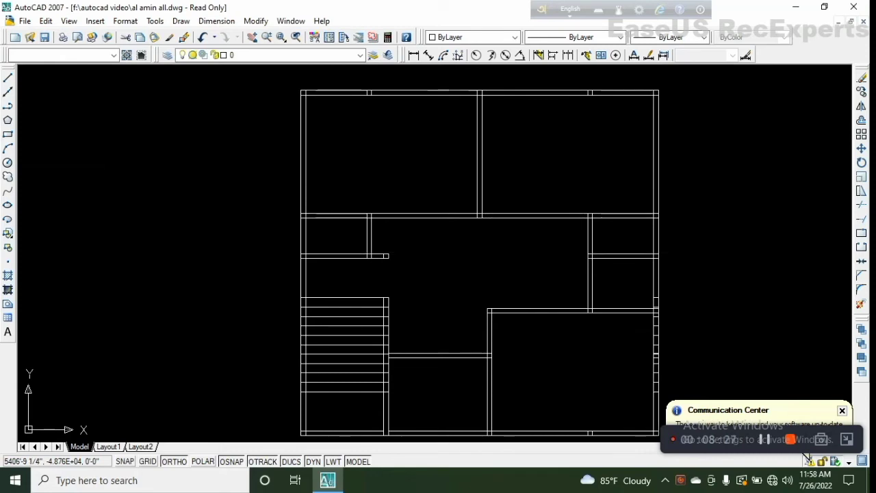
pyautogui.scroll(3, 380, 280)
pyautogui.scroll(-4, 479, 225)
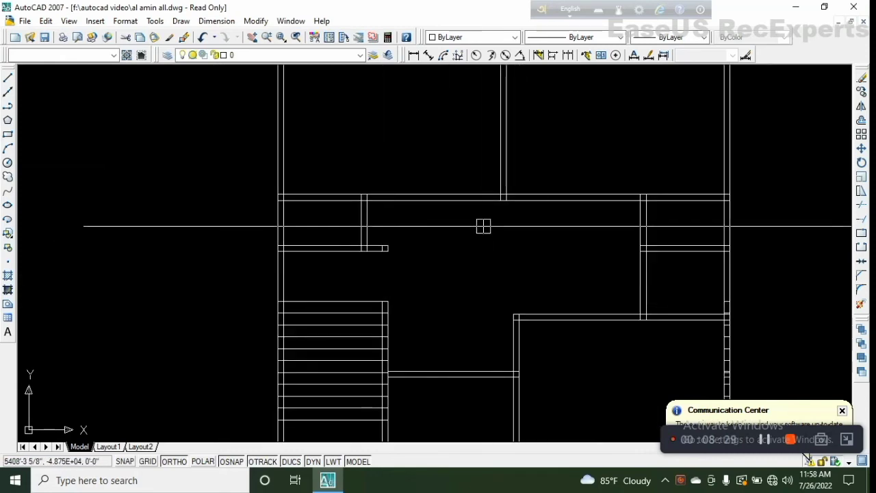
pyautogui.scroll(3, 602, 219)
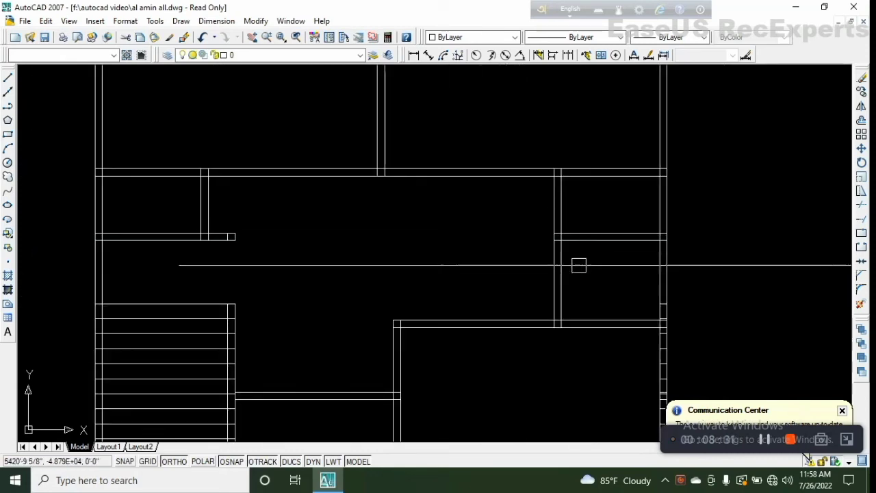
pyautogui.moveTo(576, 264); pyautogui.dragTo(554, 256, button='middle')
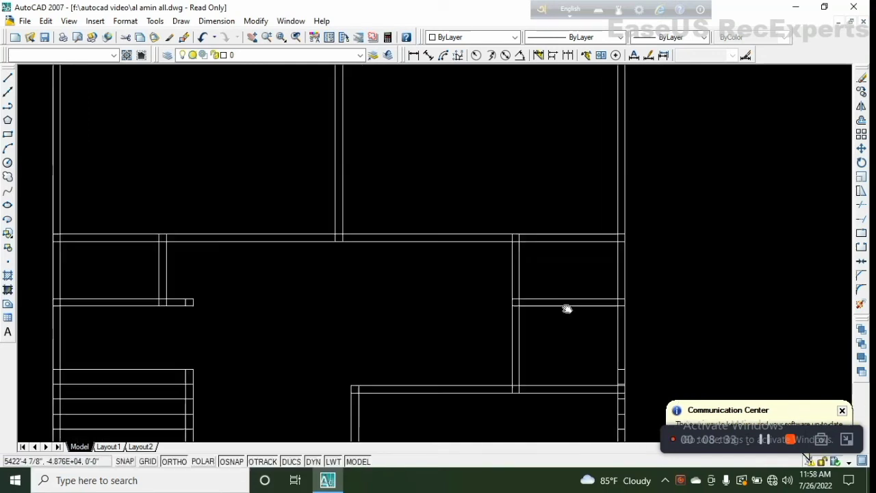
pyautogui.scroll(-2, 574, 213)
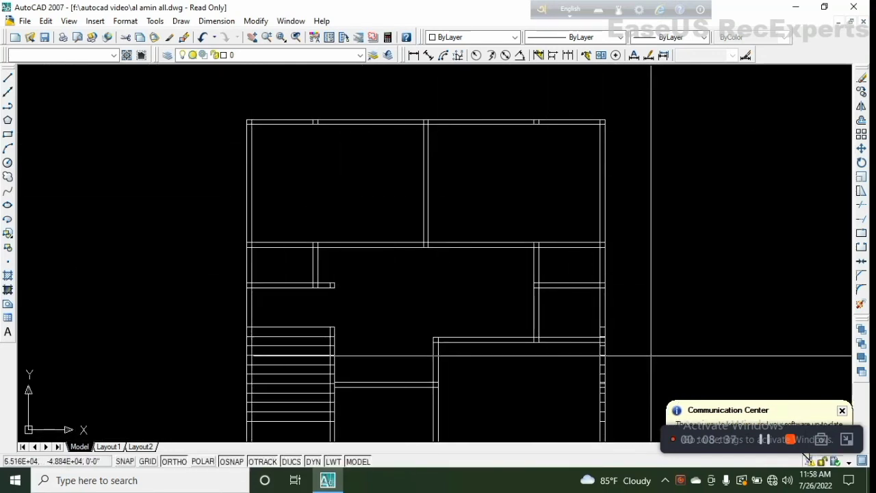
# Step: Check the toilet, shower room, stair and kitchen walls of the redrawn plan against the reference plan
pyautogui.scroll(5, 506, 265)
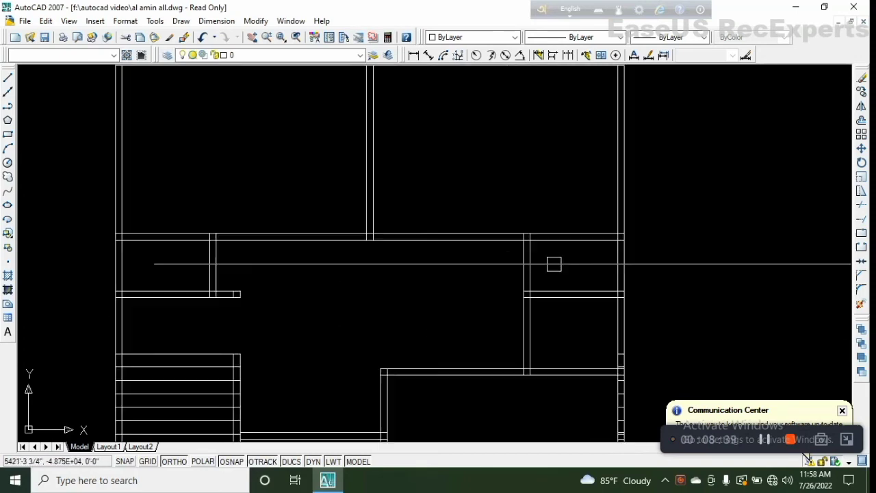
pyautogui.scroll(-3, 533, 237)
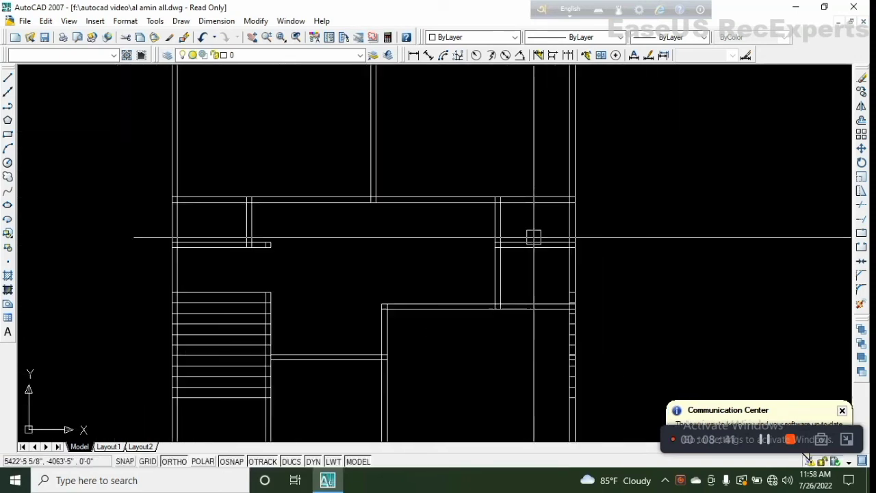
pyautogui.moveTo(381, 364); pyautogui.dragTo(528, 275, button='middle')
pyautogui.scroll(2, 414, 247)
pyautogui.scroll(-5, 411, 247)
pyautogui.moveTo(261, 275); pyautogui.dragTo(327, 285, button='middle')
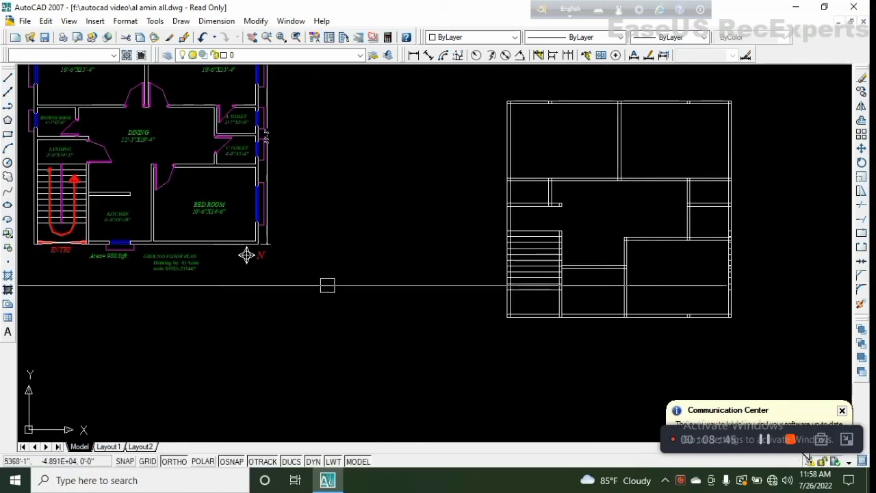
pyautogui.scroll(3, 594, 275)
pyautogui.moveTo(652, 252); pyautogui.dragTo(543, 261, button='middle')
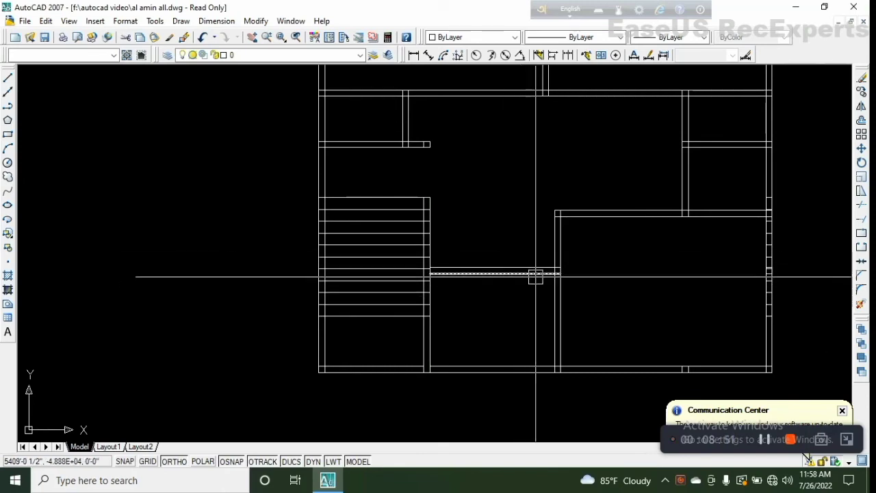
# Step: Examine the bedroom door and the short kitchen wall in the reference plan, comparing the door locations with the redrawn plan
pyautogui.scroll(-4, 535, 275)
pyautogui.scroll(8, 206, 226)
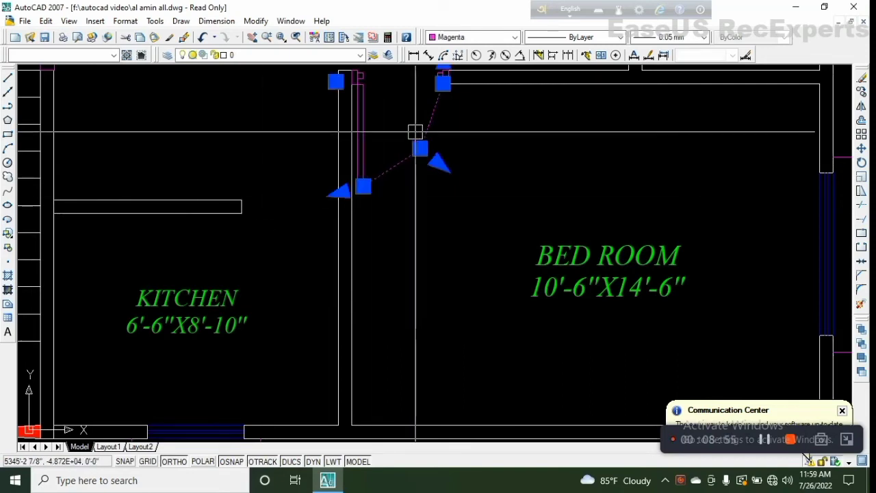
pyautogui.press('Escape')
pyautogui.click(414, 186)
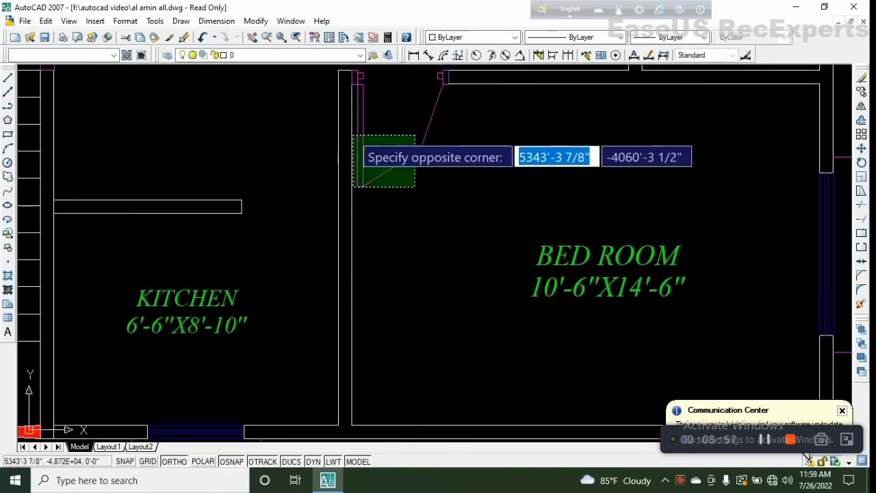
pyautogui.click(357, 134)
pyautogui.press('Escape')
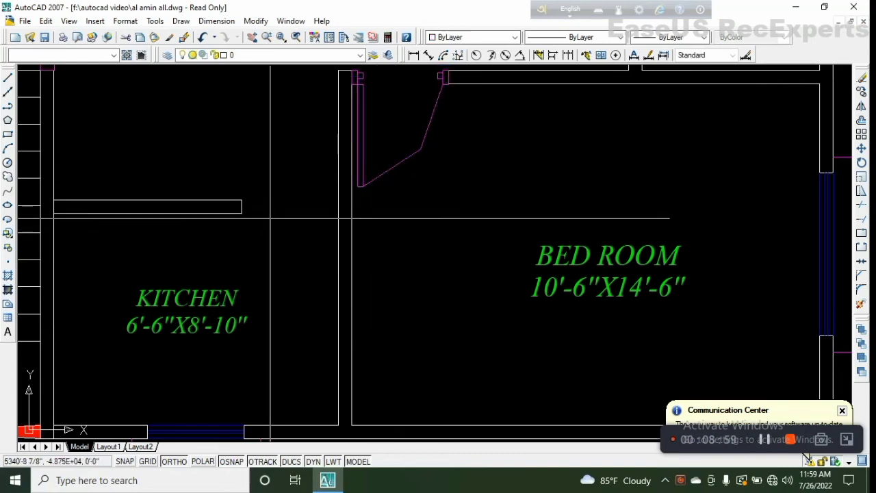
pyautogui.scroll(-5, 270, 236)
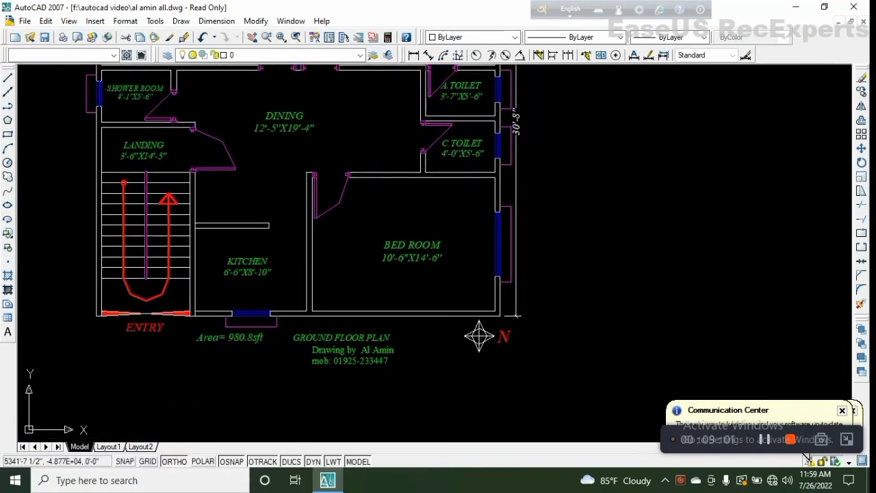
pyautogui.scroll(6, 290, 233)
pyautogui.scroll(-6, 289, 217)
pyautogui.moveTo(323, 221); pyautogui.dragTo(332, 264, button='middle')
pyautogui.moveTo(620, 242); pyautogui.dragTo(508, 239, button='middle')
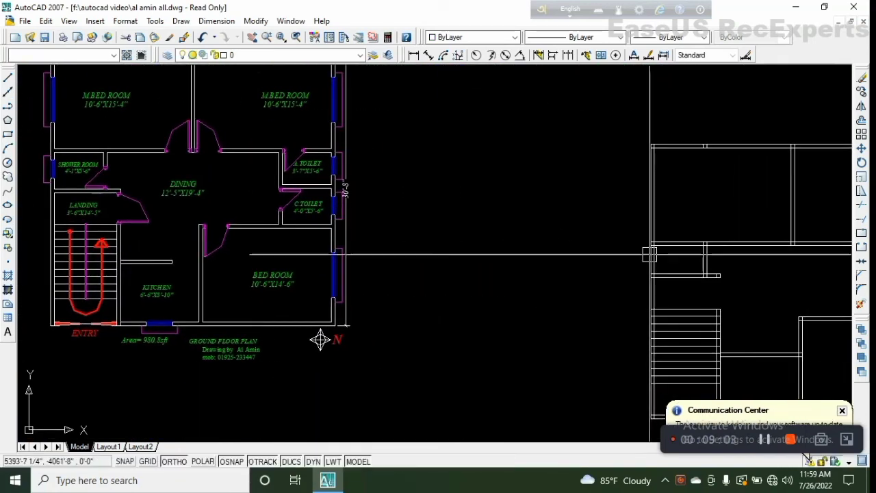
pyautogui.moveTo(649, 254); pyautogui.dragTo(509, 239, button='middle')
pyautogui.moveTo(180, 322); pyautogui.dragTo(92, 283, button='middle')
pyautogui.scroll(3, 525, 242)
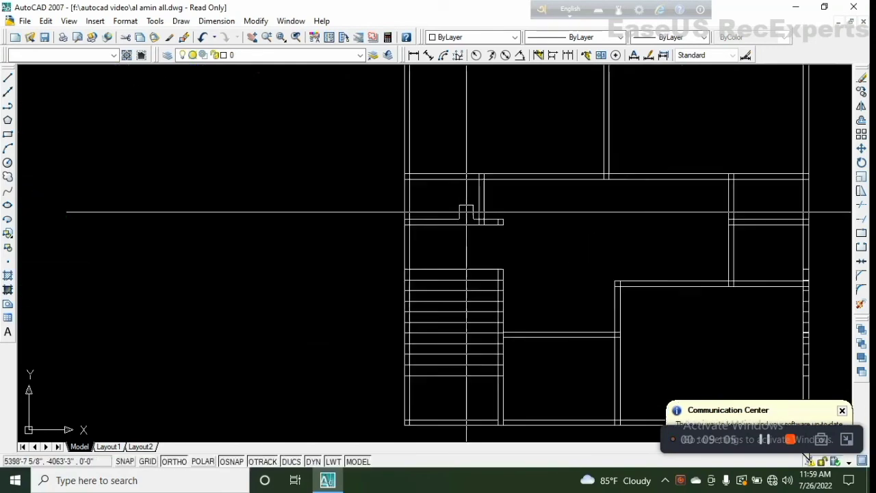
pyautogui.scroll(-4, 526, 243)
pyautogui.moveTo(205, 287); pyautogui.dragTo(185, 279, button='middle')
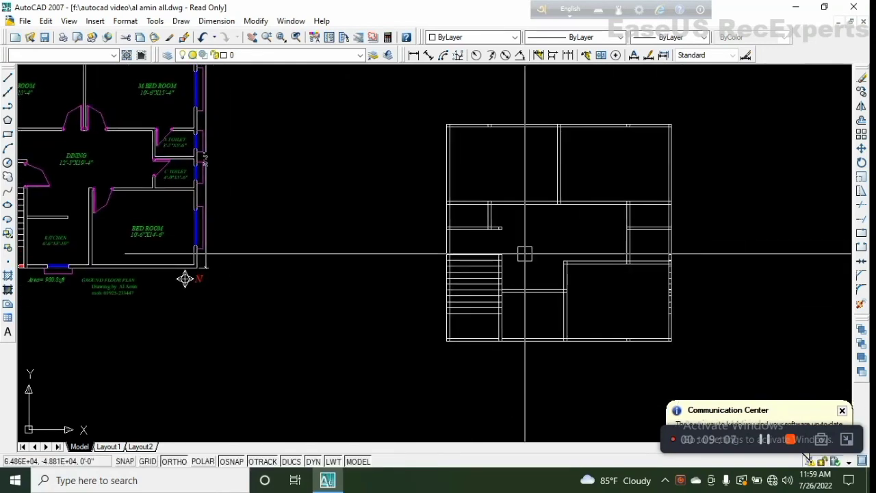
# Step: Offset the left face of the wall between the two master bedrooms 3' into the first master bedroom
pyautogui.scroll(3, 513, 224)
pyautogui.moveTo(552, 212)
pyautogui.mouseDown(button='middle')
pyautogui.moveTo(527, 249)
pyautogui.moveTo(466, 292)
pyautogui.mouseUp(button='middle')
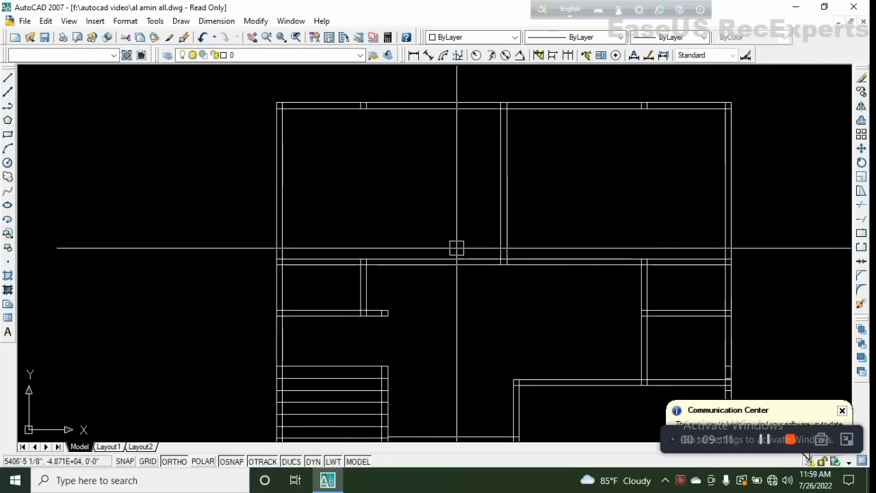
pyautogui.write('o')
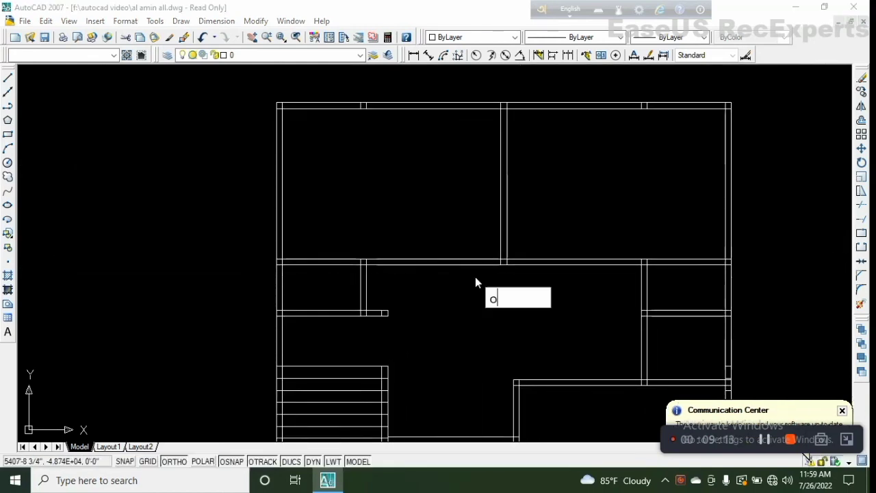
pyautogui.press('Return')
pyautogui.write("3'")
pyautogui.press('Return')
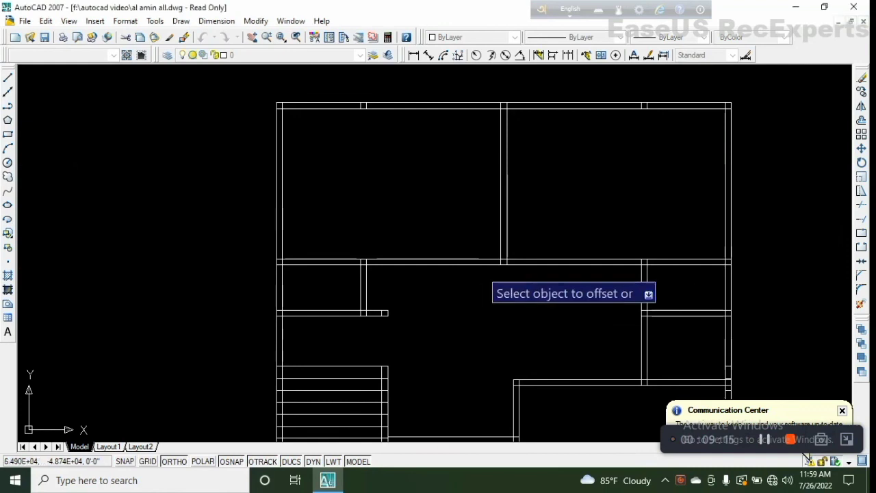
pyautogui.click(501, 236)
pyautogui.click(482, 239)
pyautogui.press('Escape')
# Step: Trim the wall between the first master bedroom and the dining area to a 3' door opening, removing the guide line above it
pyautogui.write('tr')
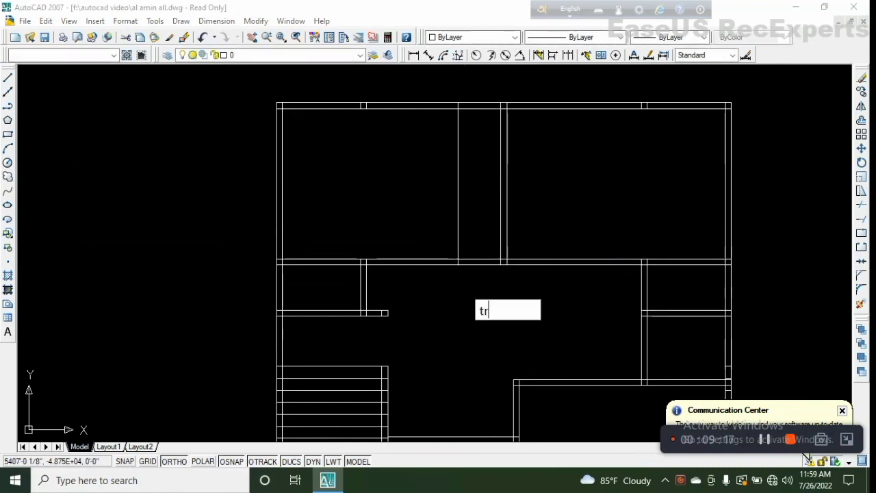
pyautogui.press('Return')
pyautogui.press('Return')
pyautogui.click(479, 232)
pyautogui.click(488, 299)
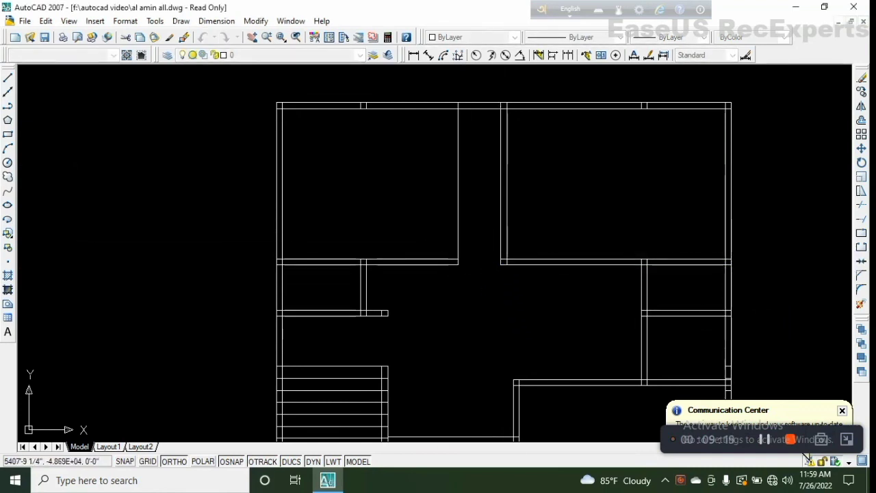
pyautogui.click(458, 217)
# Step: Copy the first master bedroom's door with both jambs from the reference plan into the matching opening of the redrawn plan
pyautogui.scroll(-3, 474, 239)
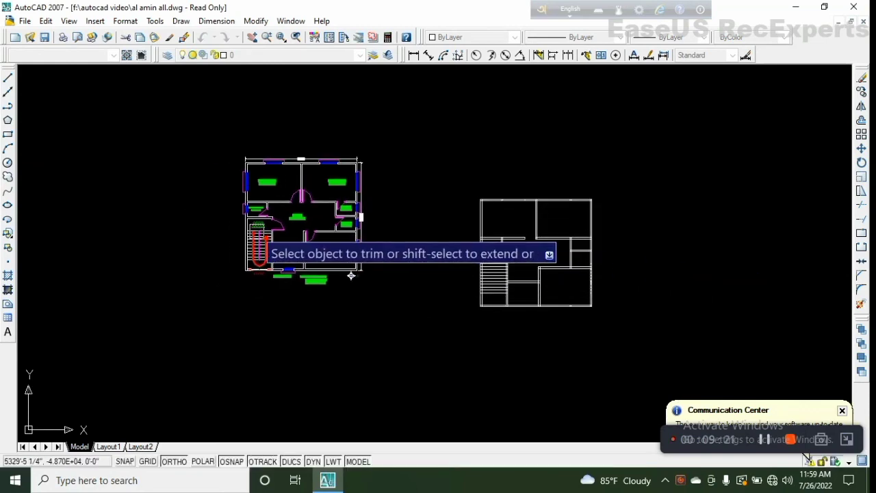
pyautogui.scroll(6, 273, 226)
pyautogui.click(348, 151)
pyautogui.scroll(5, 362, 197)
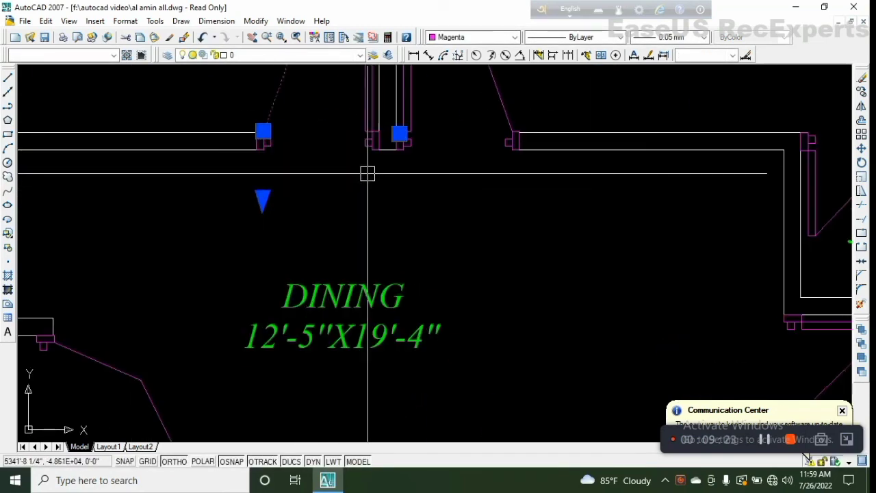
pyautogui.click(373, 171)
pyautogui.click(352, 121)
pyautogui.click(274, 166)
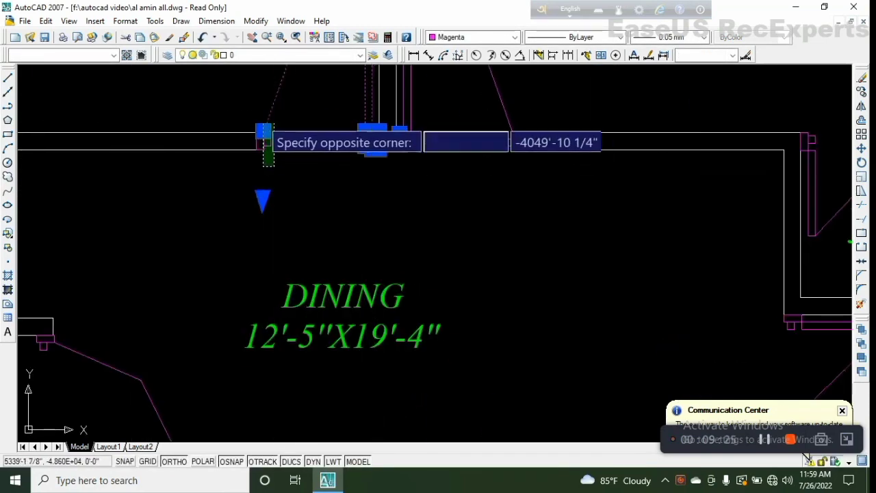
pyautogui.click(259, 115)
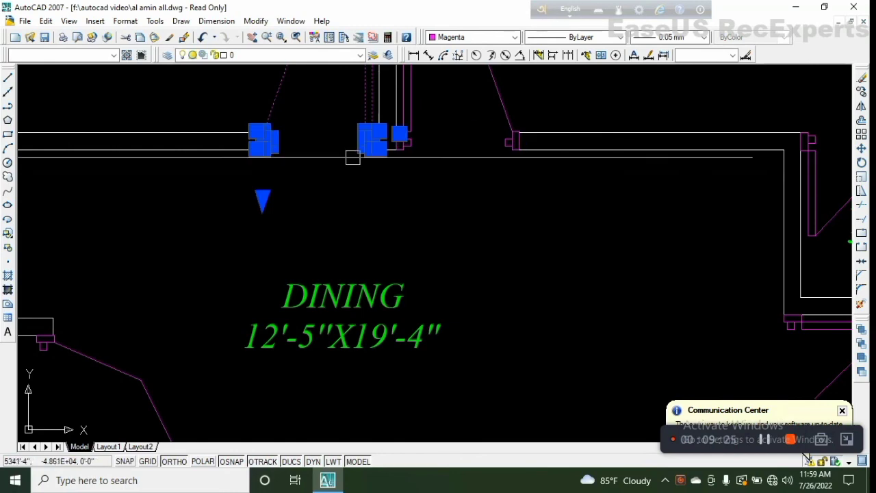
pyautogui.click(861, 91)
pyautogui.click(375, 149)
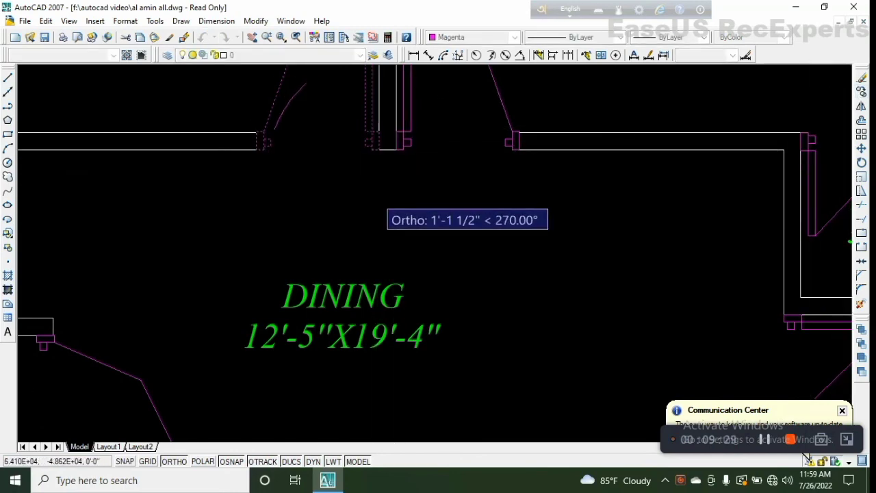
pyautogui.scroll(-4, 409, 228)
pyautogui.moveTo(536, 272); pyautogui.dragTo(309, 293, button='middle')
pyautogui.scroll(6, 660, 288)
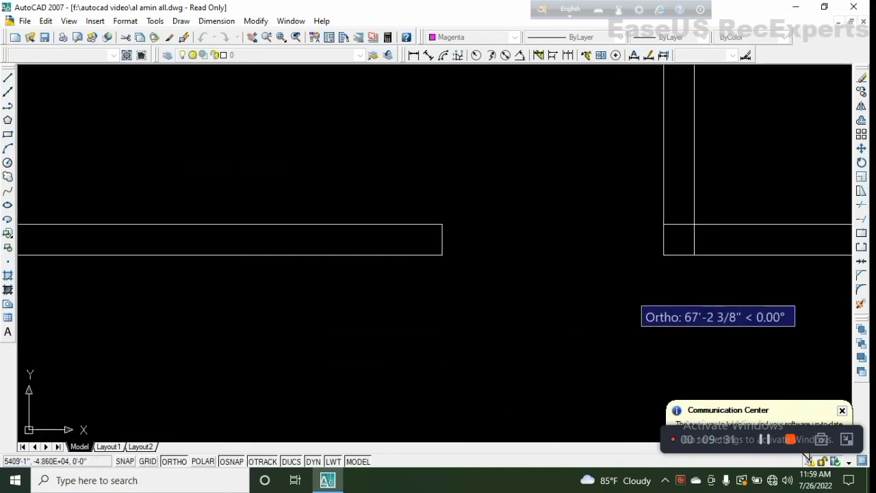
pyautogui.click(663, 254)
pyautogui.scroll(-4, 583, 335)
pyautogui.moveTo(545, 371); pyautogui.dragTo(534, 283, button='middle')
pyautogui.press('Escape')
# Step: Try to save the drawing
pyautogui.scroll(-5, 532, 303)
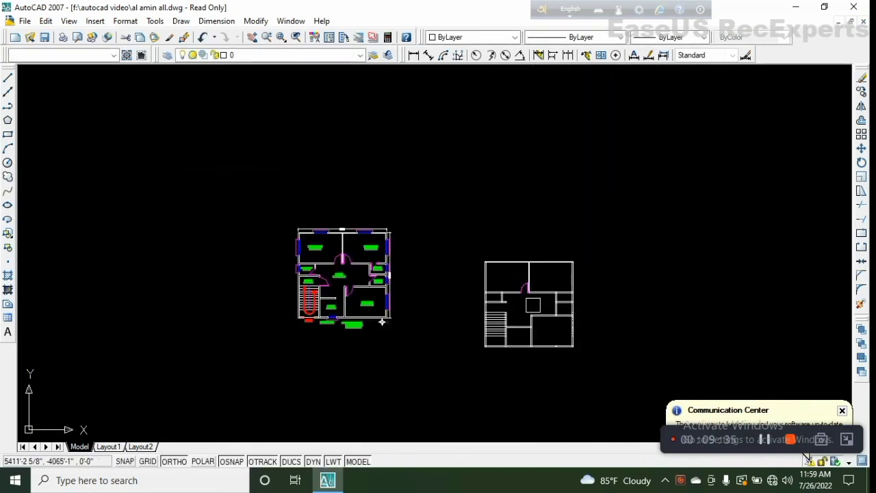
pyautogui.hotkey('ctrl', 's')
pyautogui.press('Return')
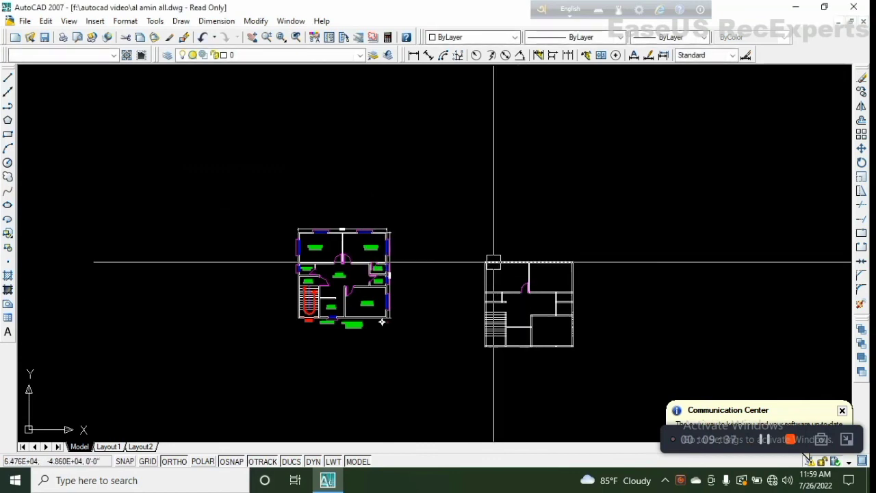